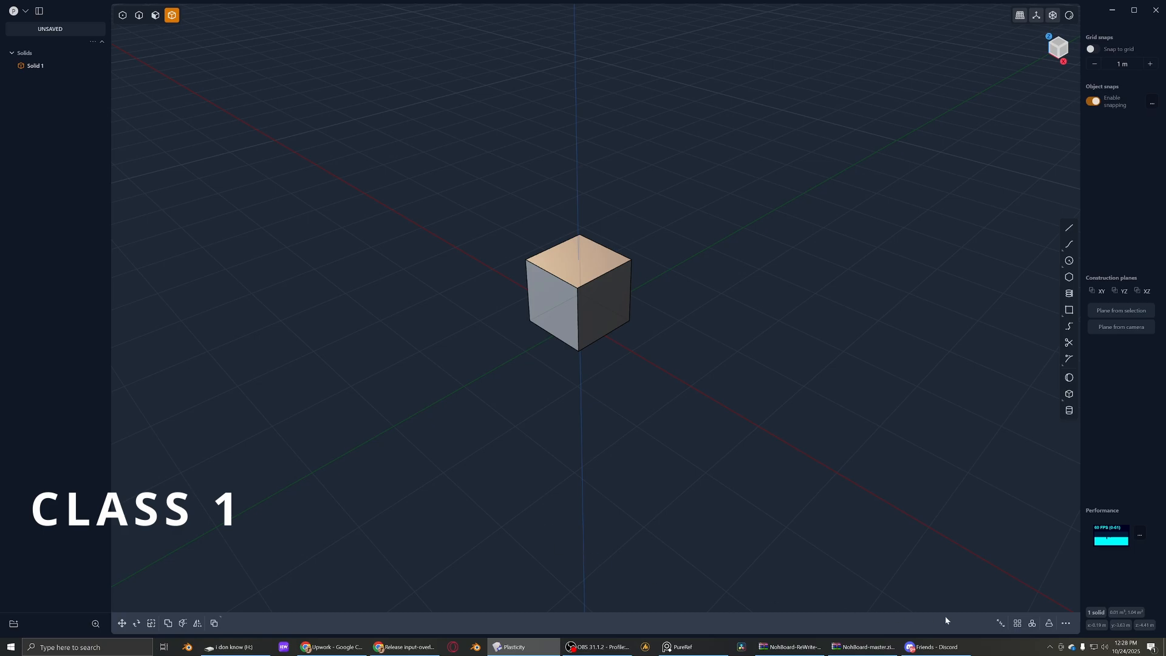
# - Bring up the screen annotation overlay and activate its freehand pen
pyautogui.click(1051, 646)
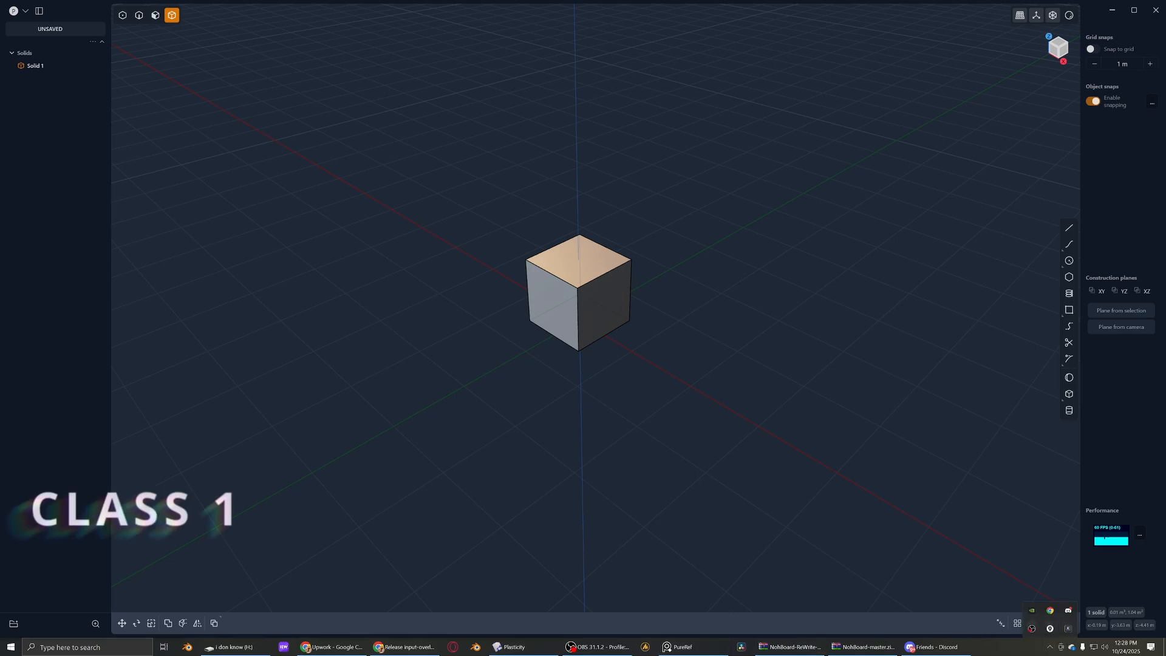
pyautogui.moveTo(1, 386)
pyautogui.mouseDown()
pyautogui.moveTo(81, 388)
pyautogui.moveTo(75, 377)
pyautogui.mouseUp()
pyautogui.click(74, 432)
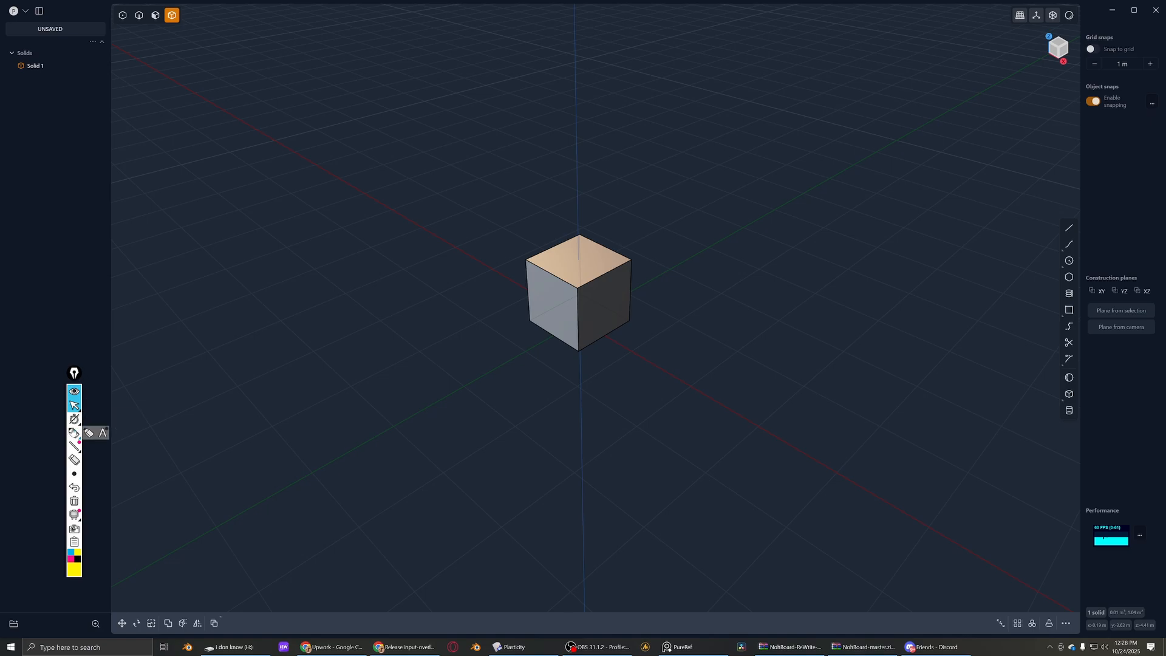
pyautogui.scroll(3, 612, 292)
# - Circle the cube with yellow freehand strokes and undo them
pyautogui.moveTo(756, 99)
pyautogui.mouseDown()
pyautogui.moveTo(557, 47)
pyautogui.moveTo(410, 450)
pyautogui.moveTo(678, 106)
pyautogui.mouseUp()
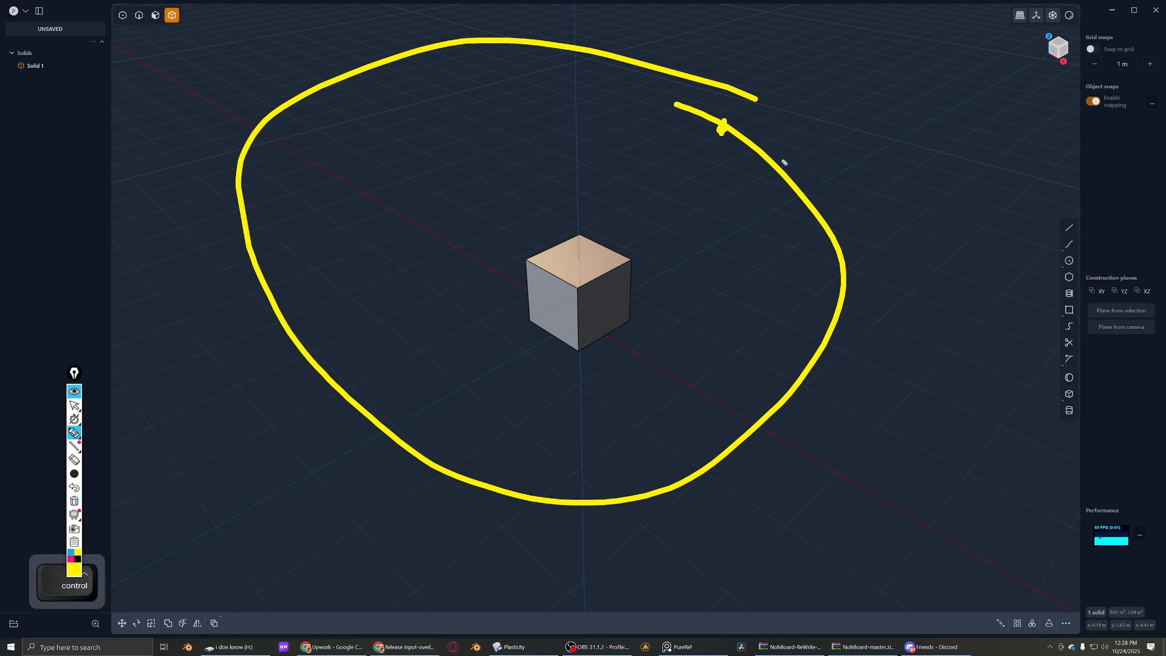
pyautogui.hotkey('ctrl', 'z')
pyautogui.moveTo(759, 125)
pyautogui.mouseDown()
pyautogui.moveTo(388, 207)
pyautogui.moveTo(419, 321)
pyautogui.mouseUp()
pyautogui.hotkey('ctrl', 'z')
# - Handwrite "Stuff" in yellow beside the cube, adding a small smiley and an arrow pointing at the word
pyautogui.moveTo(403, 147)
pyautogui.mouseDown()
pyautogui.moveTo(419, 201)
pyautogui.moveTo(364, 182)
pyautogui.moveTo(418, 195)
pyautogui.mouseUp()
pyautogui.moveTo(398, 182)
pyautogui.mouseDown()
pyautogui.moveTo(452, 180)
pyautogui.moveTo(464, 304)
pyautogui.moveTo(489, 255)
pyautogui.moveTo(555, 243)
pyautogui.moveTo(611, 197)
pyautogui.mouseUp()
pyautogui.click(597, 182)
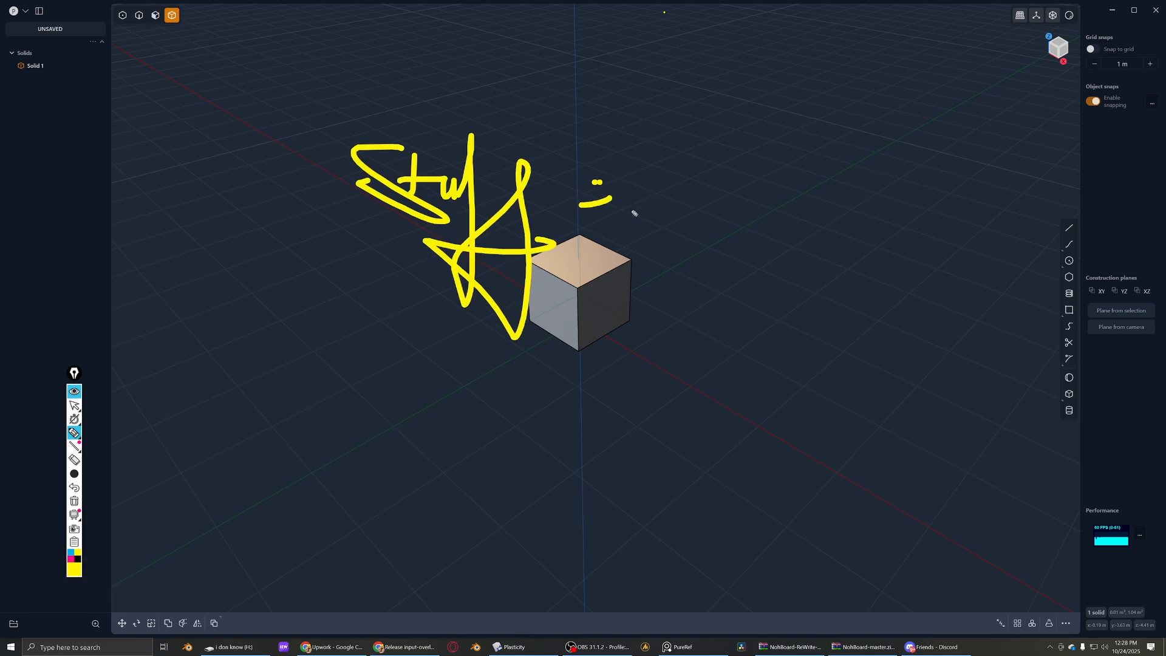
pyautogui.moveTo(803, 119)
pyautogui.mouseDown()
pyautogui.moveTo(736, 203)
pyautogui.moveTo(747, 232)
pyautogui.moveTo(480, 271)
pyautogui.mouseUp()
pyautogui.keyDown('ctrl'); pyautogui.scroll(3, 647, 238); pyautogui.keyUp('ctrl')
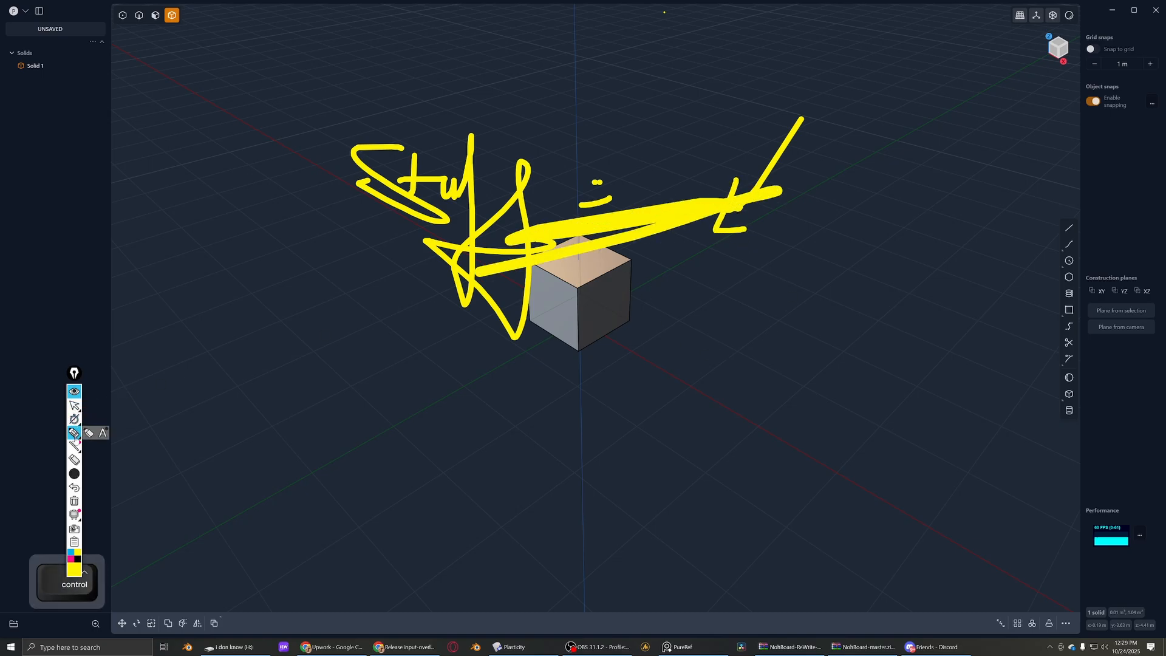
# - Erase all the yellow handwriting over the viewport and return to the normal cursor
pyautogui.click(75, 446)
pyautogui.moveTo(350, 278)
pyautogui.mouseDown()
pyautogui.moveTo(486, 239)
pyautogui.moveTo(361, 296)
pyautogui.moveTo(516, 258)
pyautogui.moveTo(549, 167)
pyautogui.moveTo(632, 200)
pyautogui.moveTo(618, 200)
pyautogui.mouseUp()
pyautogui.click(75, 462)
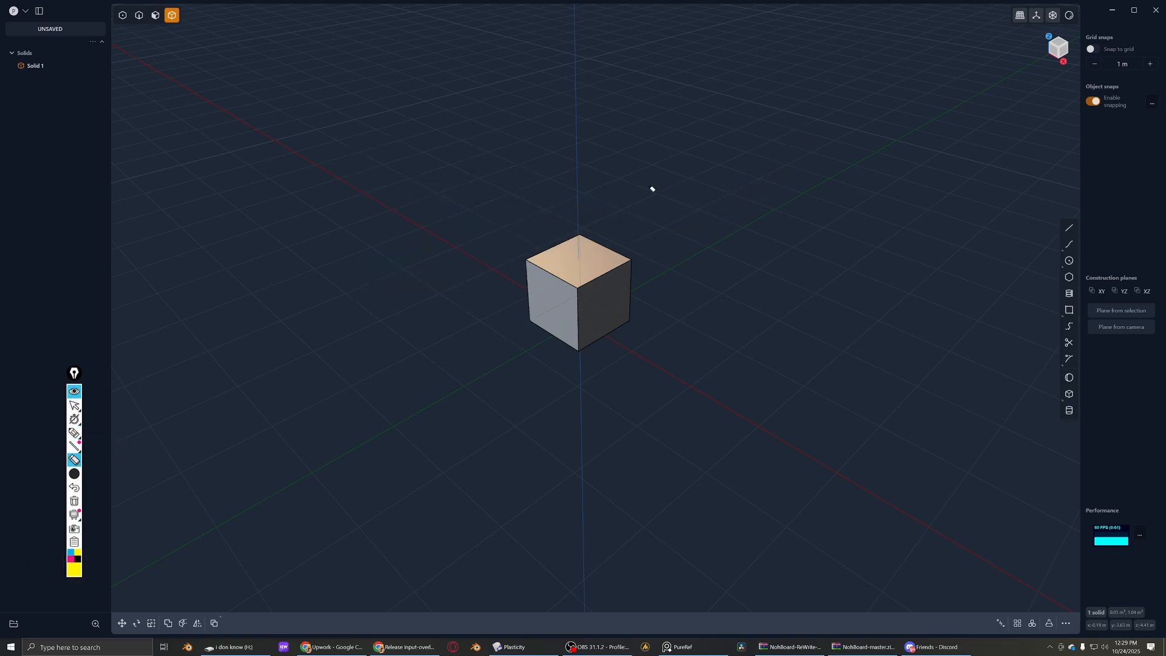
pyautogui.press('Escape')
# - Select the cube and orbit until one side face is seen straight on and close up
pyautogui.scroll(-2, 472, 260)
pyautogui.moveTo(471, 260)
pyautogui.mouseDown(button='middle')
pyautogui.moveTo(573, 249)
pyautogui.moveTo(541, 355)
pyautogui.mouseUp(button='middle')
pyautogui.scroll(-4, 572, 249)
pyautogui.moveTo(542, 355)
pyautogui.mouseDown(button='middle')
pyautogui.moveTo(580, 257)
pyautogui.moveTo(477, 308)
pyautogui.mouseUp(button='middle')
pyautogui.scroll(5, 477, 308)
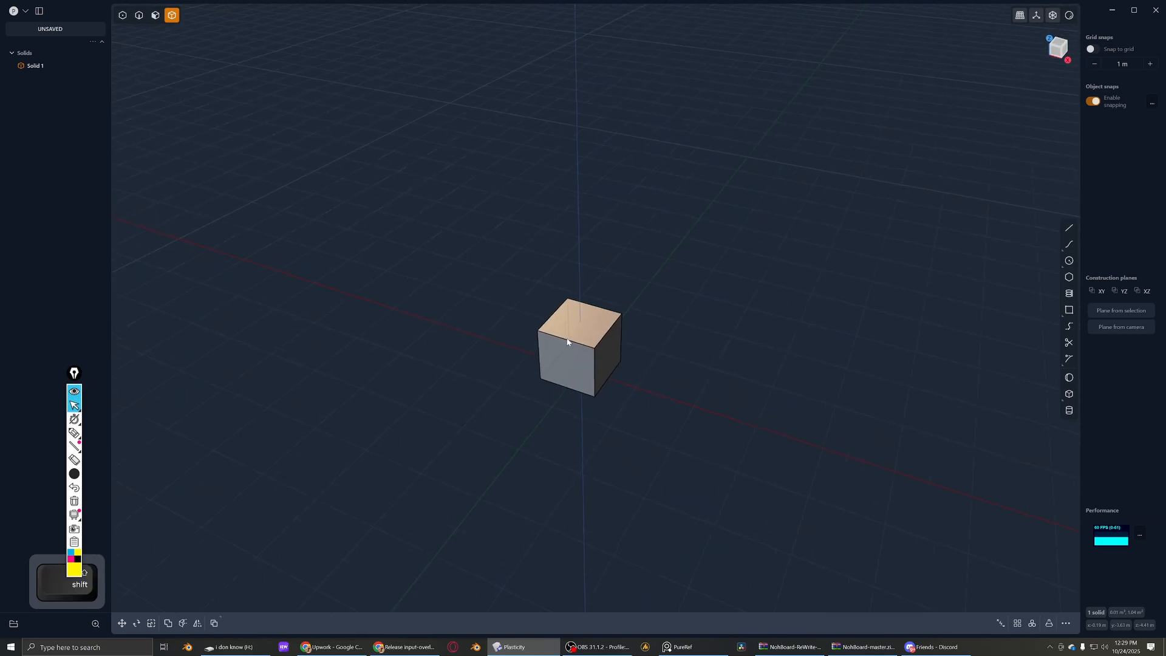
pyautogui.click(595, 357)
pyautogui.scroll(3, 595, 361)
pyautogui.moveTo(604, 359); pyautogui.dragTo(537, 364, button='middle')
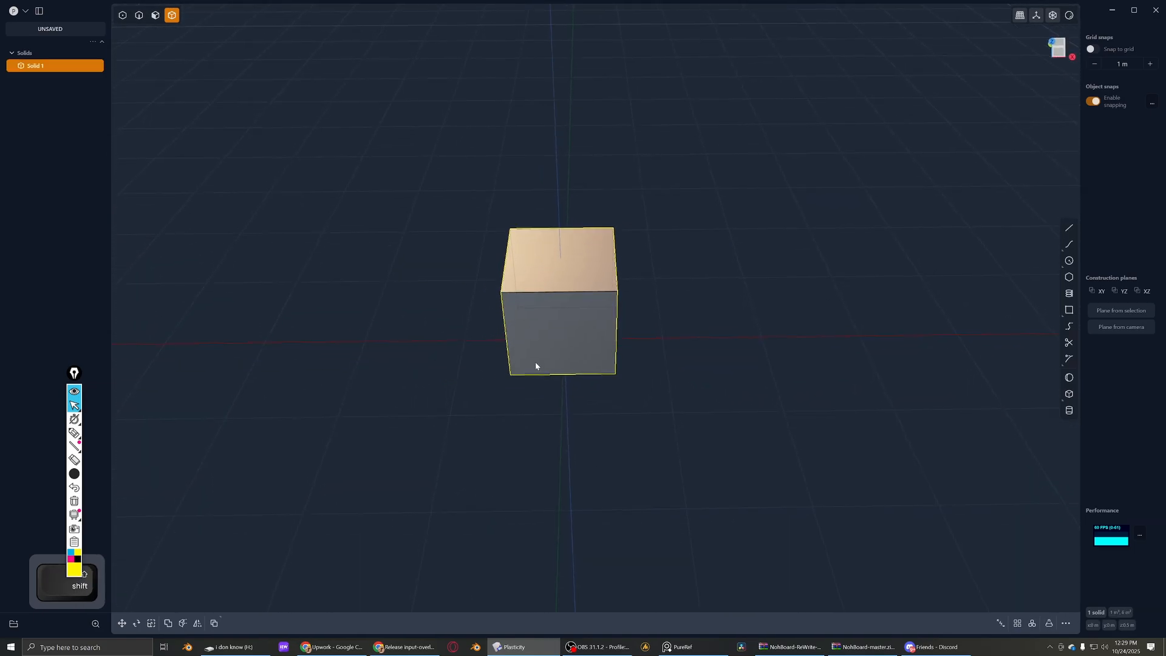
pyautogui.scroll(3, 576, 305)
pyautogui.moveTo(576, 306); pyautogui.dragTo(540, 212, button='middle')
pyautogui.scroll(2, 522, 304)
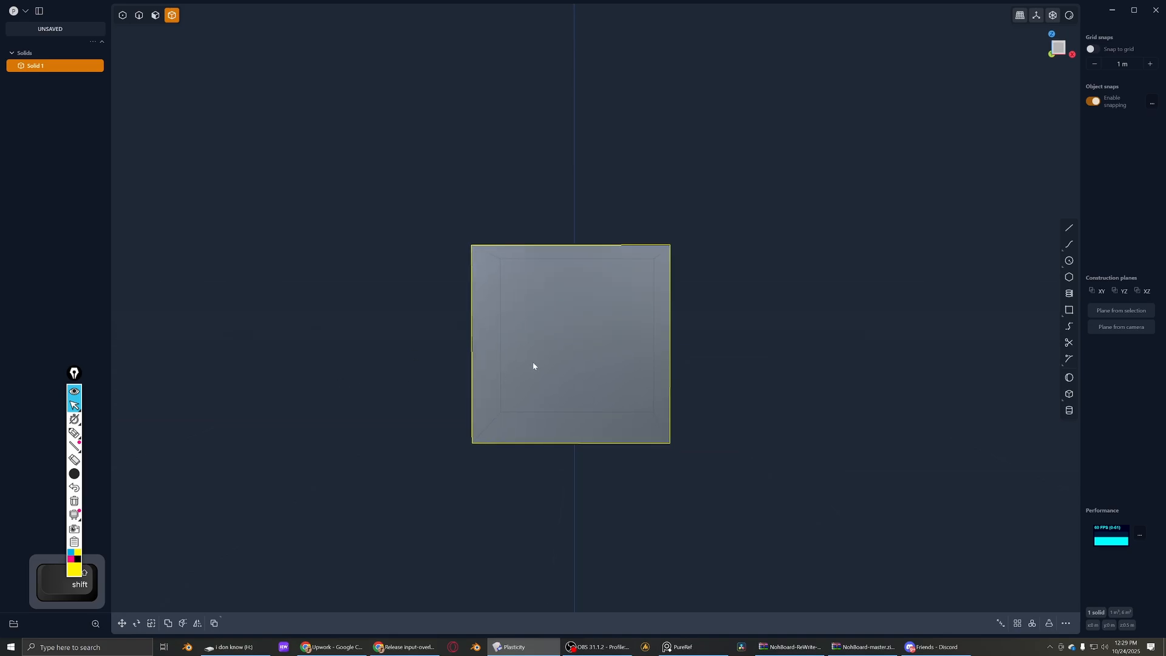
# - Draw a yellow smiley with two eyes and a curved mouth over the cube's front face
pyautogui.click(74, 433)
pyautogui.click(519, 297)
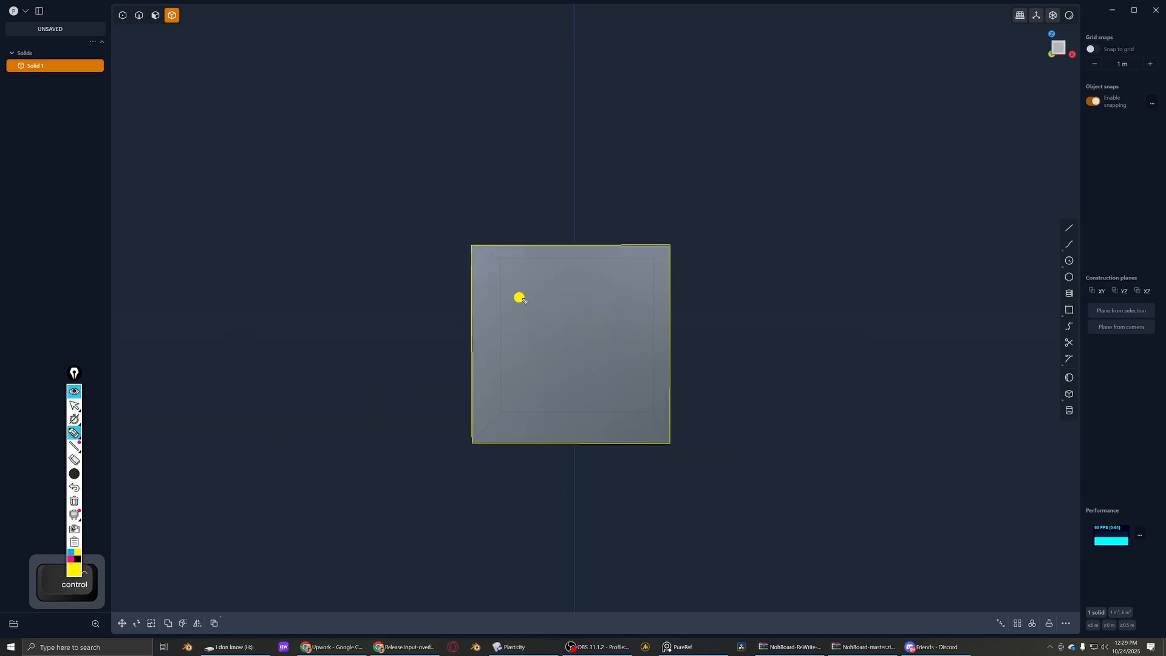
pyautogui.click(560, 301)
pyautogui.moveTo(520, 333); pyautogui.dragTo(577, 334)
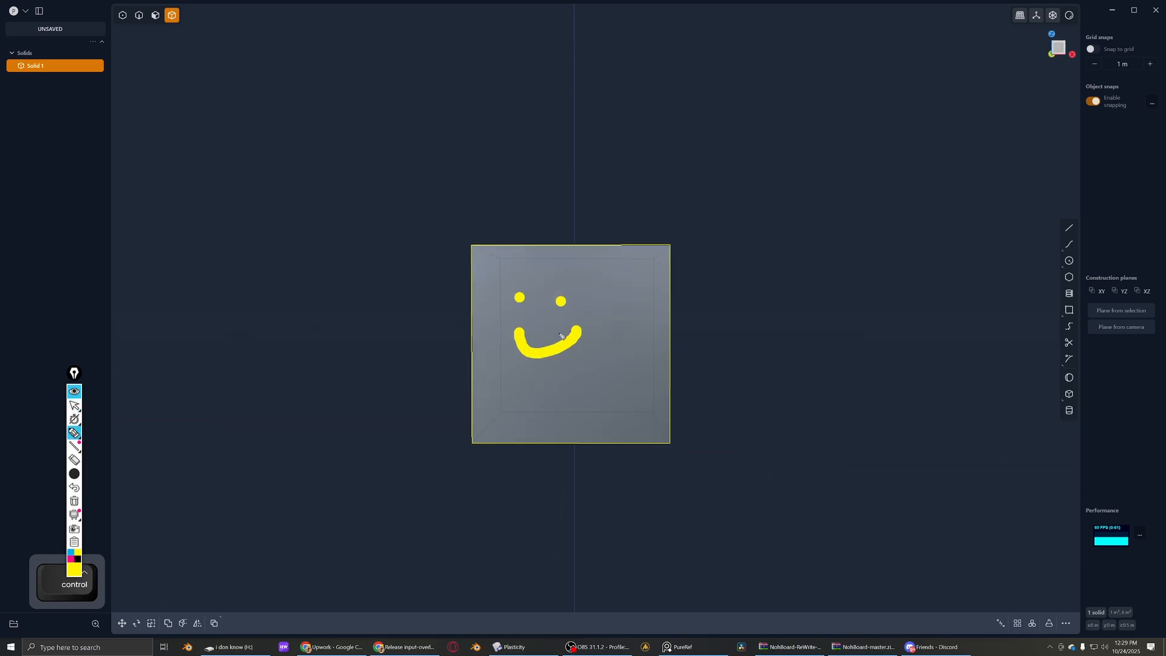
# - Switch back to the normal cursor and orbit the cube away from the drawn smiley
pyautogui.click(74, 405)
pyautogui.moveTo(395, 301); pyautogui.dragTo(495, 337, button='middle')
pyautogui.scroll(-3, 467, 279)
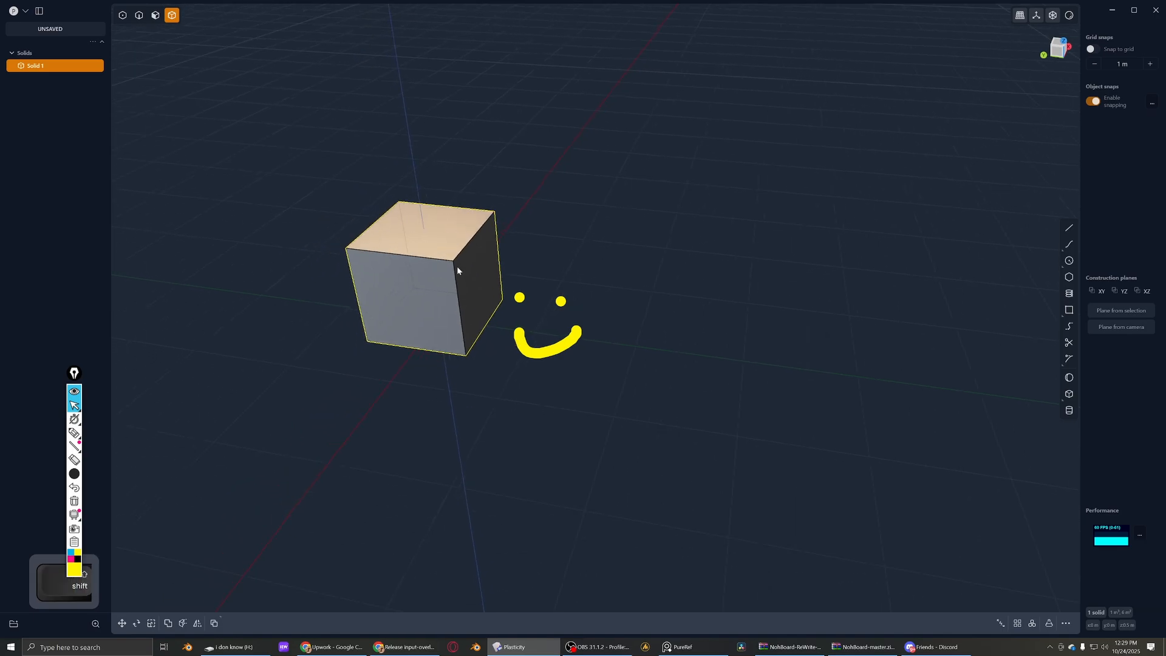
pyautogui.moveTo(456, 266)
pyautogui.keyDown('shift'); pyautogui.mouseDown(button='middle')
pyautogui.moveTo(426, 421)
pyautogui.moveTo(316, 331)
pyautogui.moveTo(416, 319)
pyautogui.mouseUp(button='middle'); pyautogui.keyUp('shift')
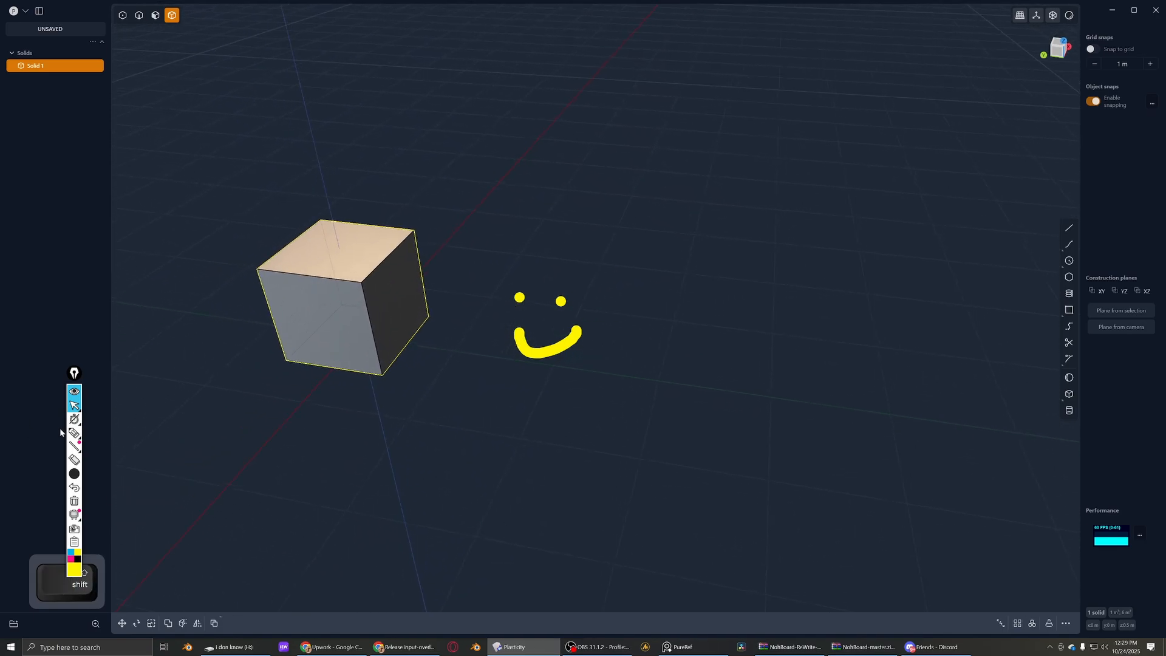
# - Erase both eyes and the mouth of the smiley and leave the eraser
pyautogui.click(74, 459)
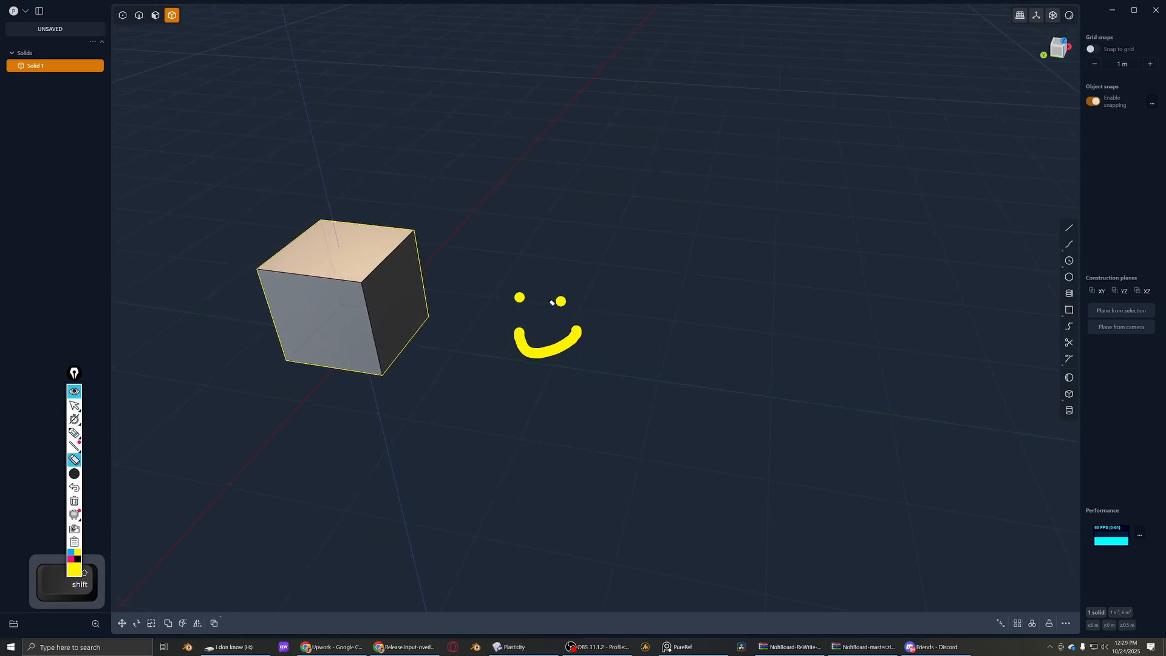
pyautogui.click(559, 301)
pyautogui.click(519, 296)
pyautogui.click(549, 352)
pyautogui.press('Escape')
# - Orbit around the cube from farther away and deselect it
pyautogui.moveTo(507, 349)
pyautogui.mouseDown(button='middle')
pyautogui.moveTo(544, 293)
pyautogui.moveTo(751, 341)
pyautogui.moveTo(767, 222)
pyautogui.mouseUp(button='middle')
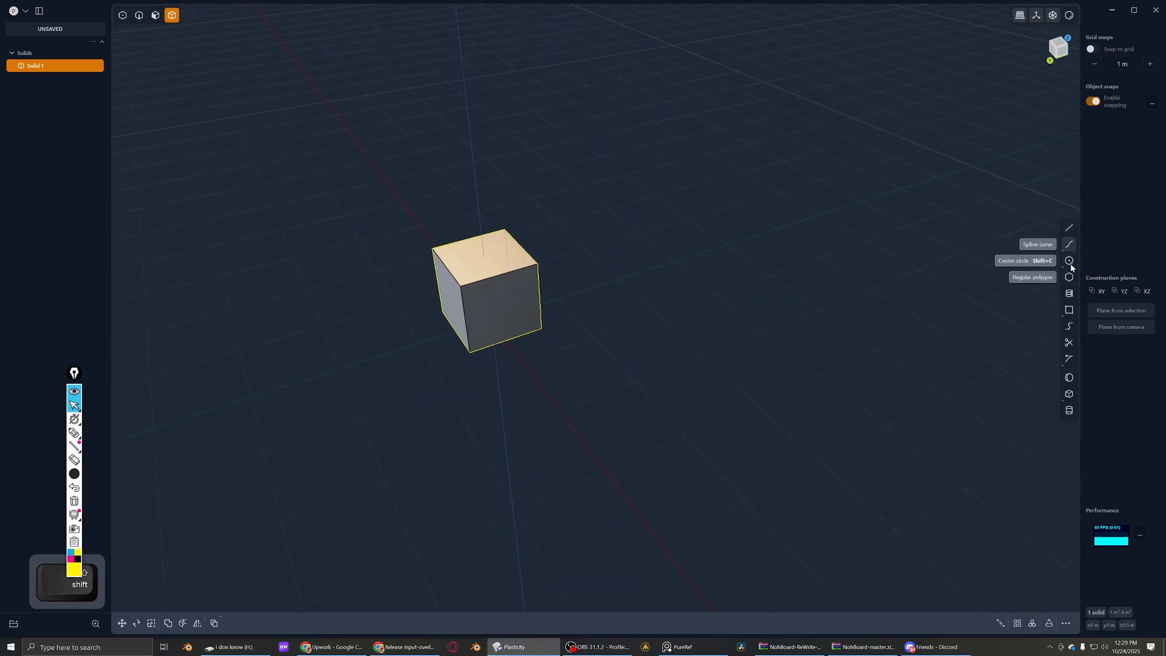
pyautogui.scroll(-5, 358, 354)
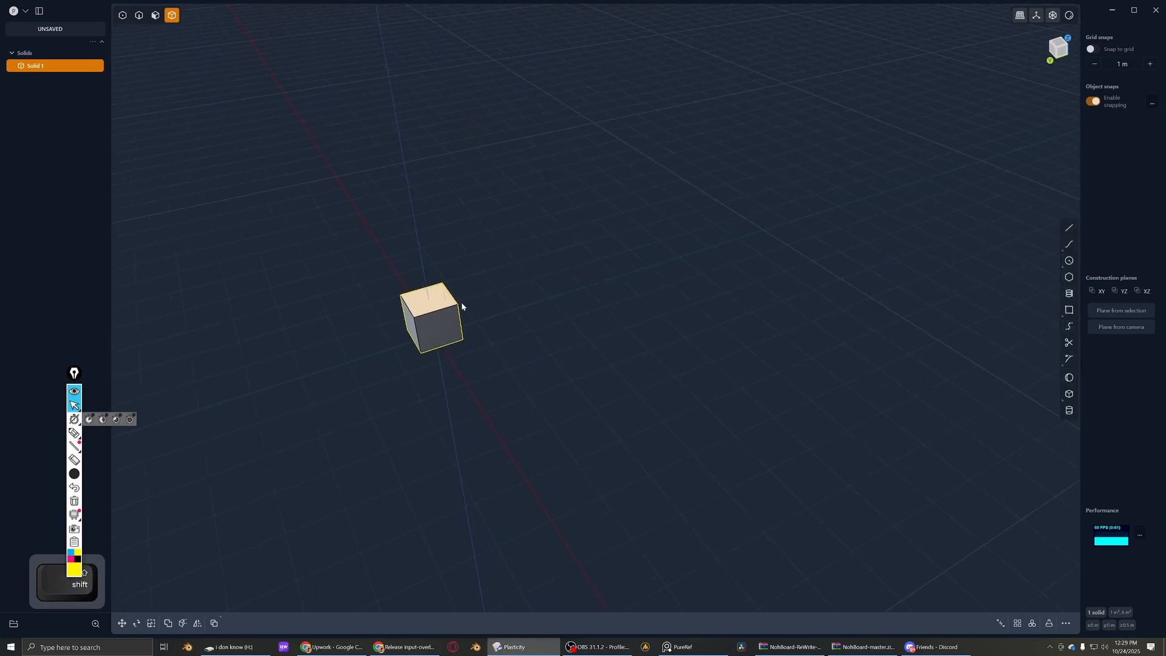
pyautogui.moveTo(462, 306); pyautogui.dragTo(776, 146, button='middle')
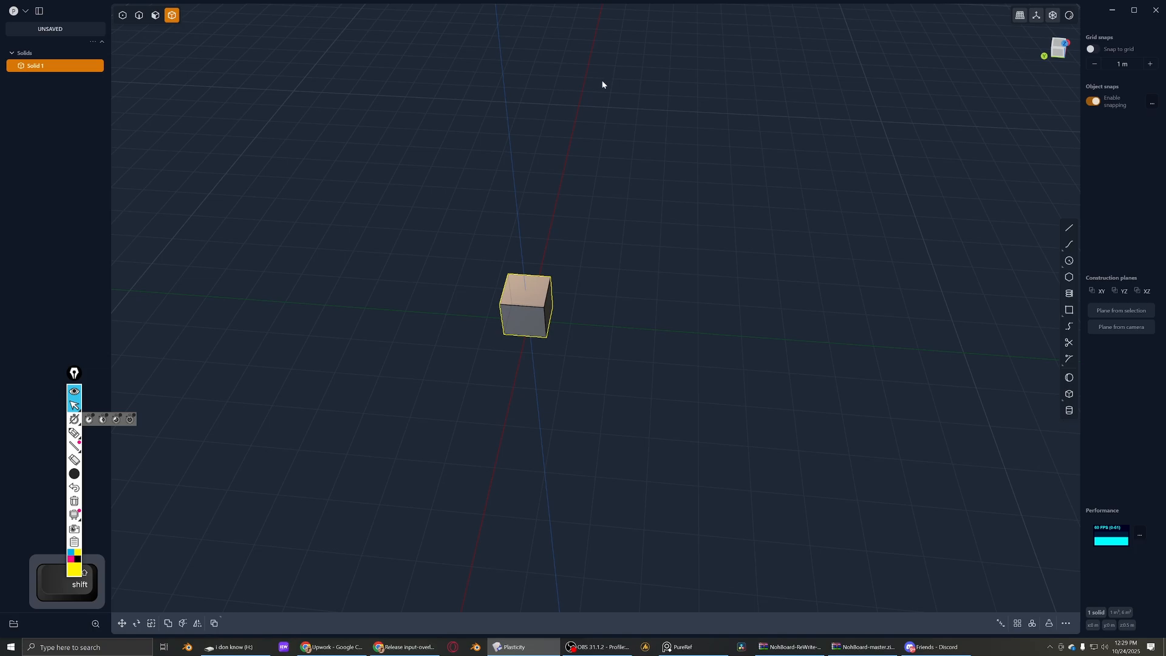
pyautogui.click(281, 354)
# - Circle the snapping and construction-plane area in yellow pen, with an arrow pointing at the modelling tools
pyautogui.click(74, 433)
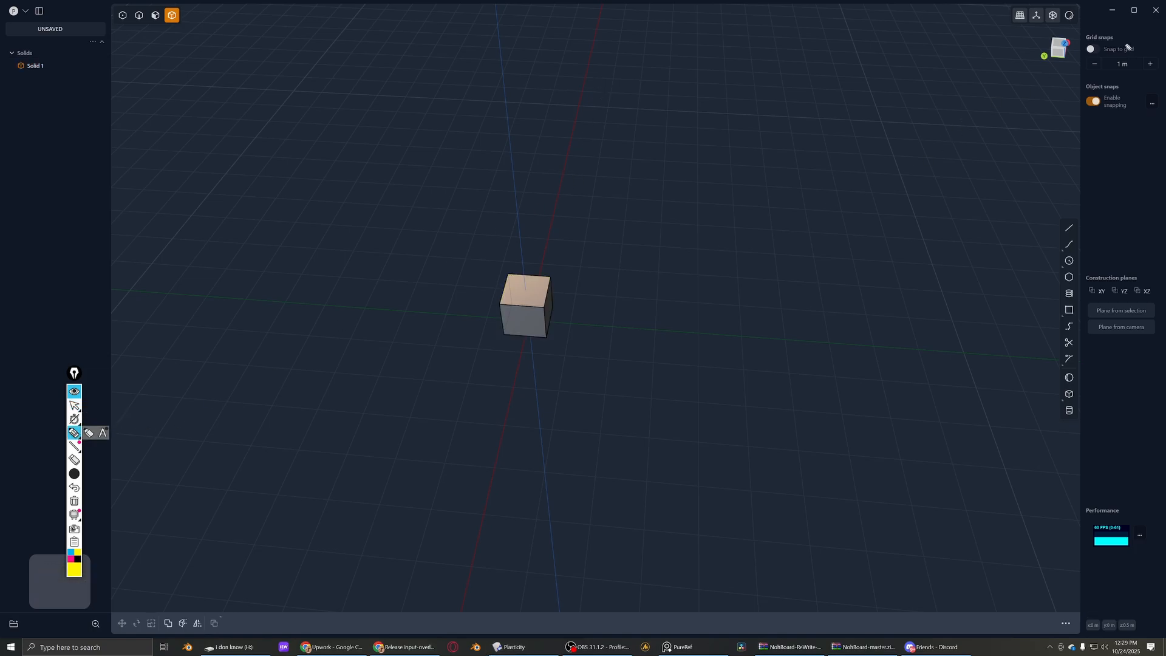
pyautogui.moveTo(1003, 13)
pyautogui.mouseDown()
pyautogui.moveTo(971, 362)
pyautogui.moveTo(1163, 334)
pyautogui.moveTo(1055, 16)
pyautogui.mouseUp()
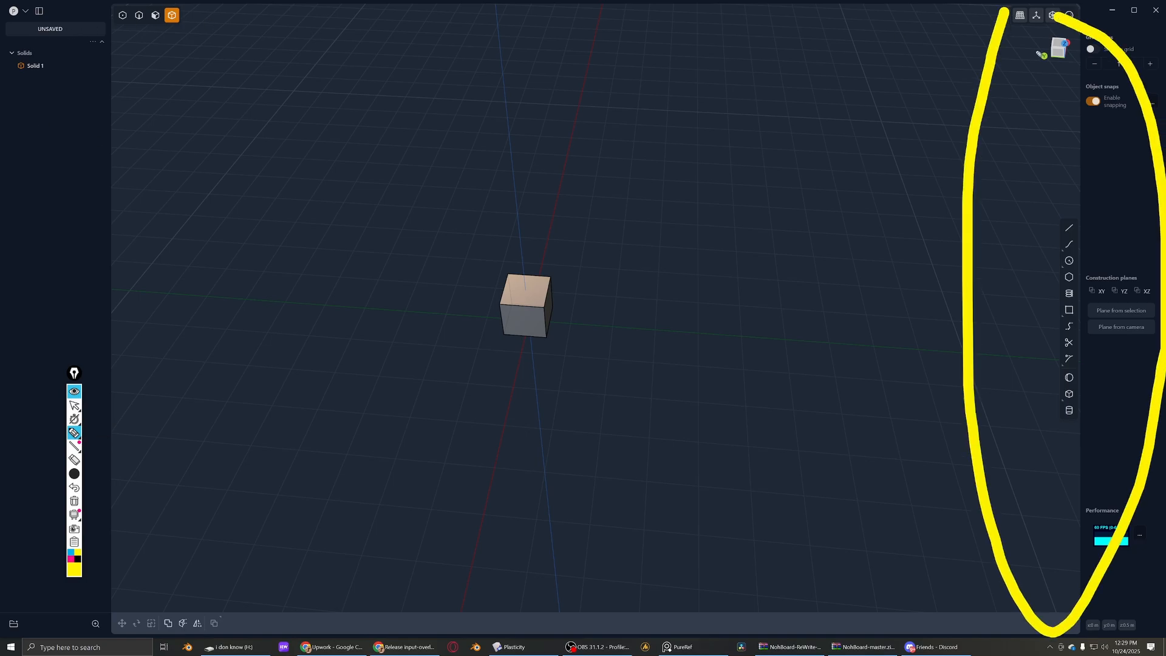
pyautogui.moveTo(945, 180); pyautogui.dragTo(1017, 239)
pyautogui.moveTo(1029, 210)
pyautogui.mouseDown()
pyautogui.moveTo(1035, 258)
pyautogui.moveTo(1001, 259)
pyautogui.mouseUp()
# - Switch to the highlighter and draw a loop around the column of modelling tools, from the line tool downwards
pyautogui.moveTo(75, 434)
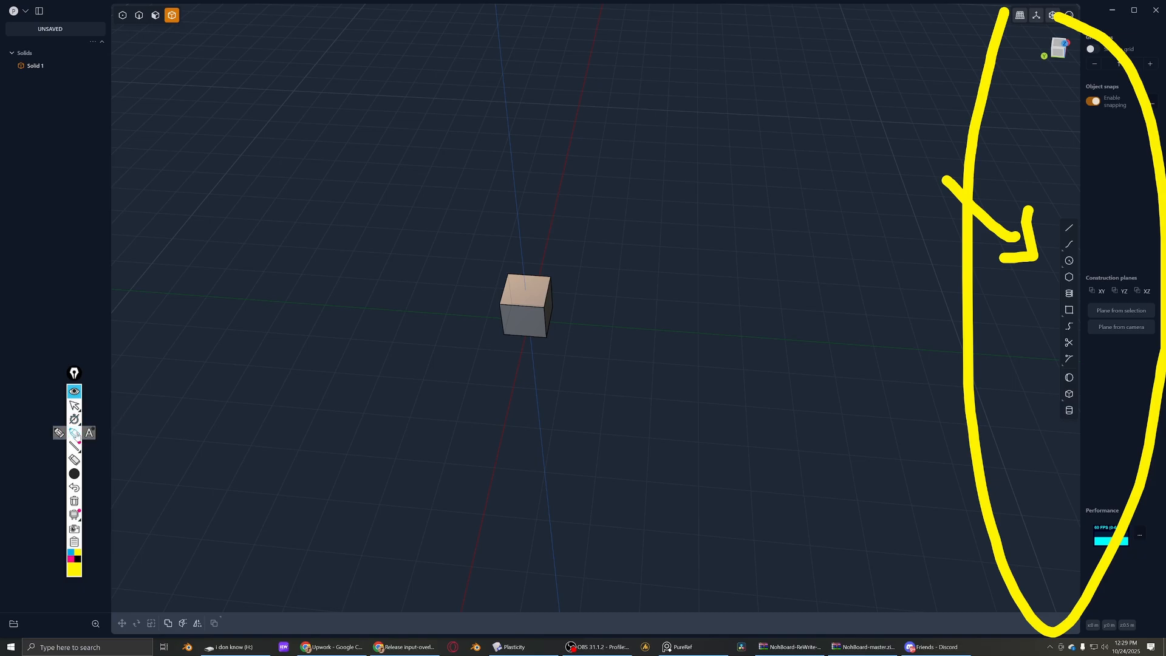
pyautogui.moveTo(1066, 139); pyautogui.dragTo(1029, 235)
pyautogui.hotkey('ctrl', 'z')
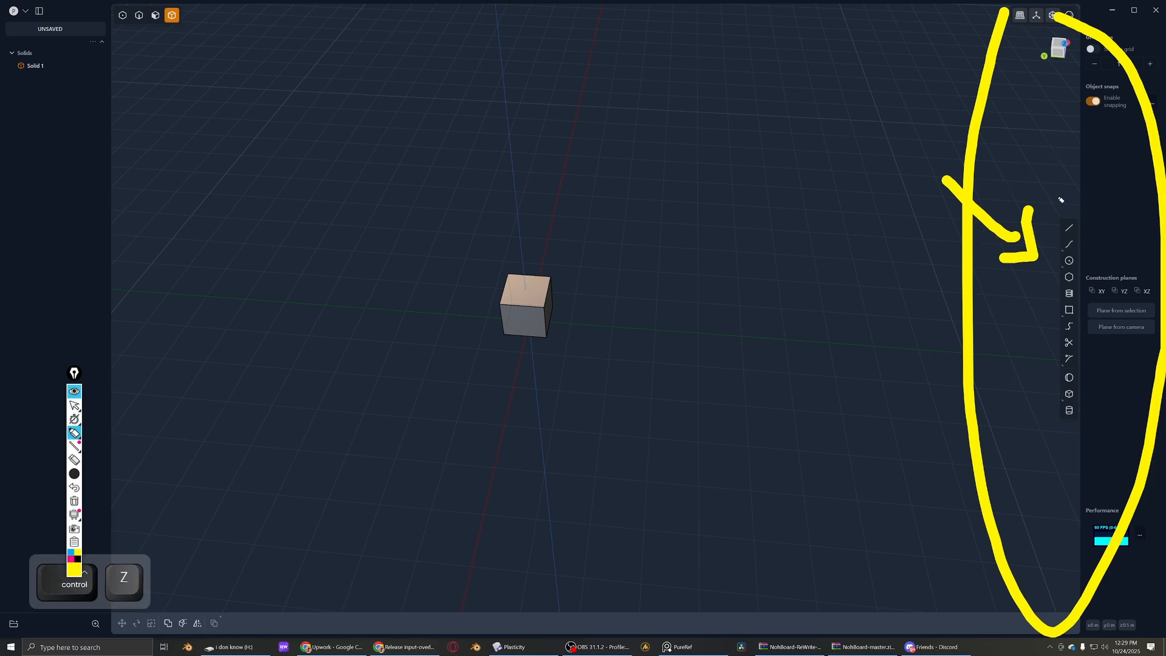
pyautogui.moveTo(1058, 194)
pyautogui.mouseDown()
pyautogui.moveTo(1054, 374)
pyautogui.moveTo(1097, 315)
pyautogui.moveTo(1075, 209)
pyautogui.mouseUp()
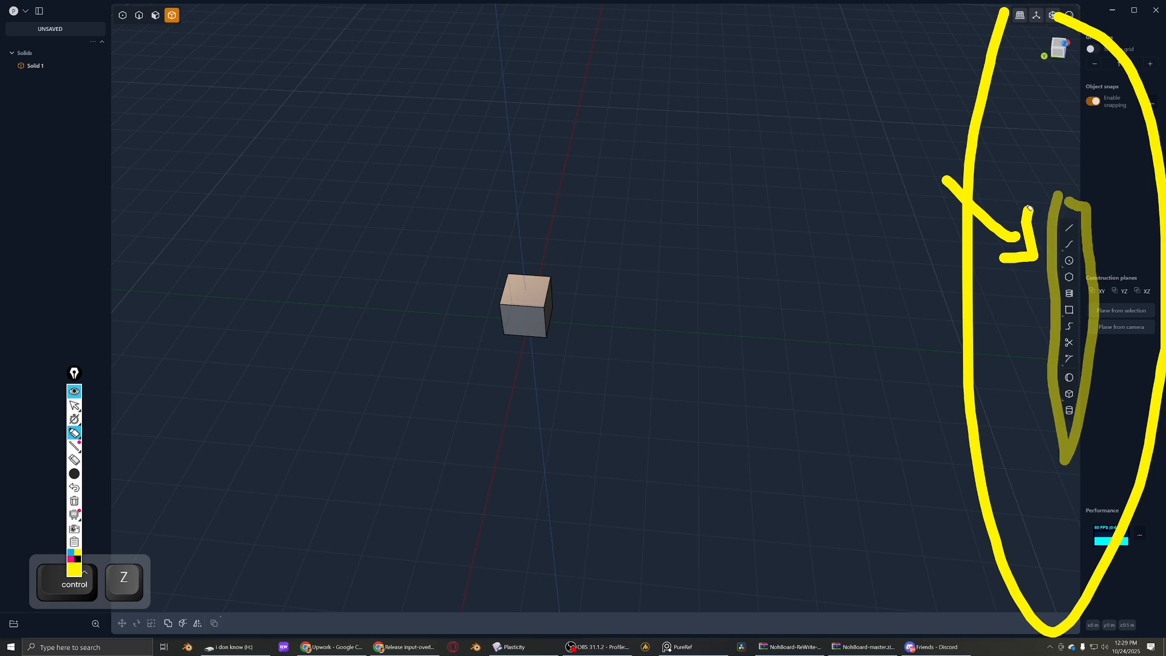
# - Outline the Solids list area with the highlighter, add an arrow pointing at it, and return to the normal cursor
pyautogui.moveTo(81, 61)
pyautogui.mouseDown()
pyautogui.moveTo(73, 379)
pyautogui.moveTo(2, 201)
pyautogui.moveTo(63, 87)
pyautogui.moveTo(24, 125)
pyautogui.mouseUp()
pyautogui.press('Escape')
pyautogui.hotkey('ctrl', 'z')
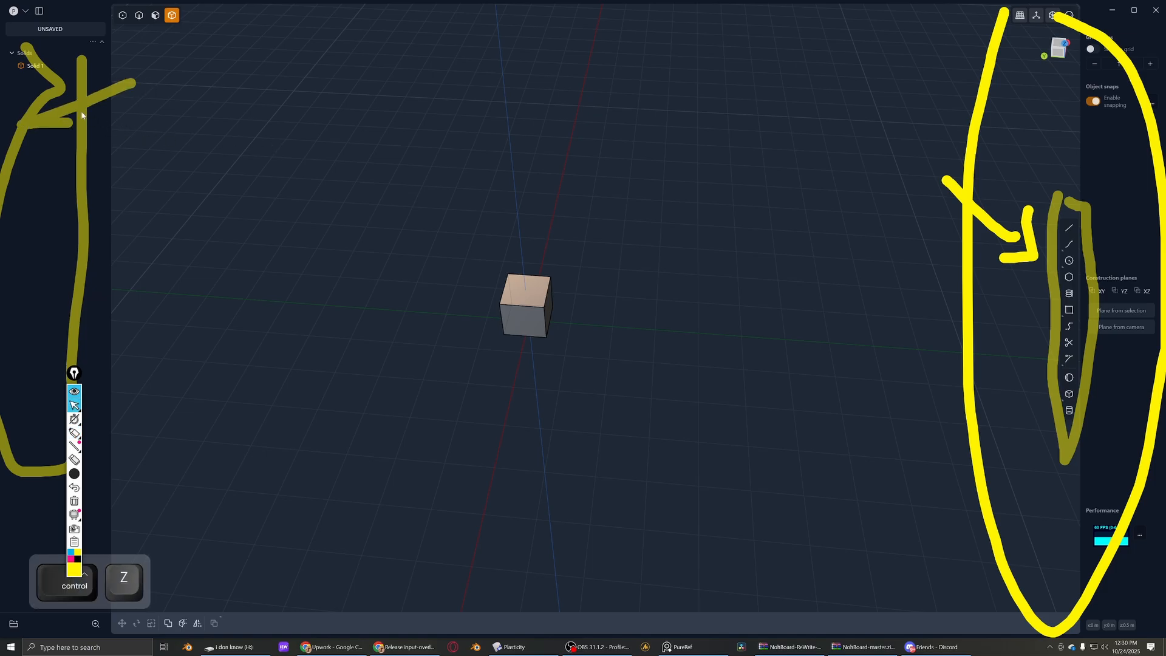
pyautogui.moveTo(754, 121); pyautogui.dragTo(909, 136)
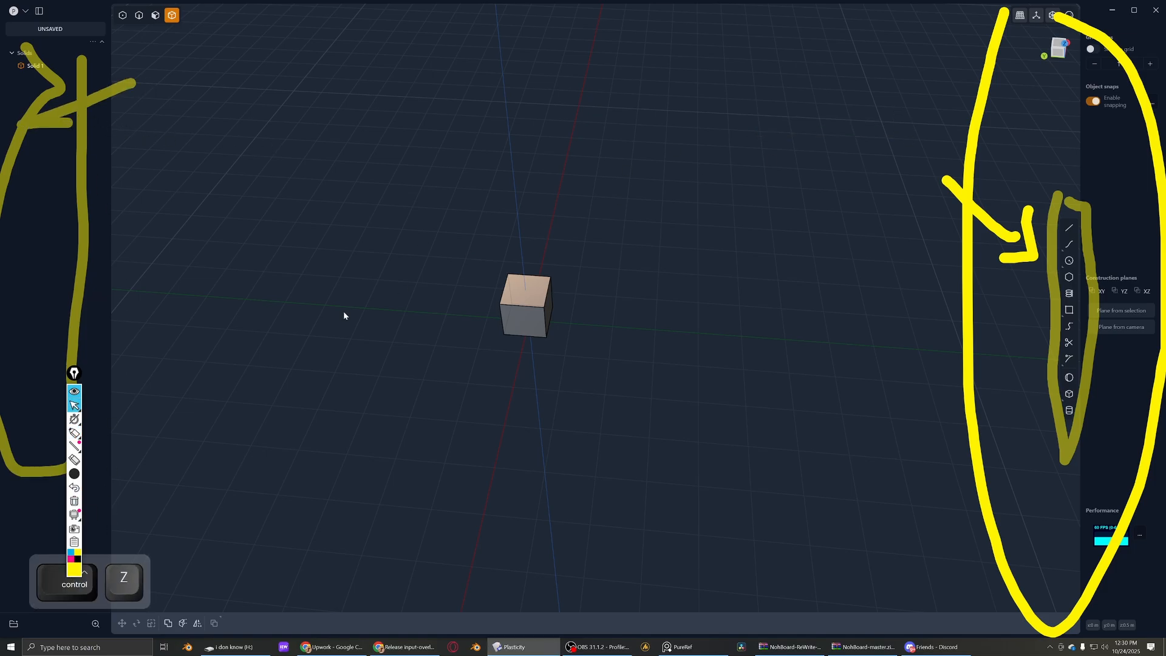
# - Erase the loops and arrows around the Solids list and the modelling tools
pyautogui.click(75, 461)
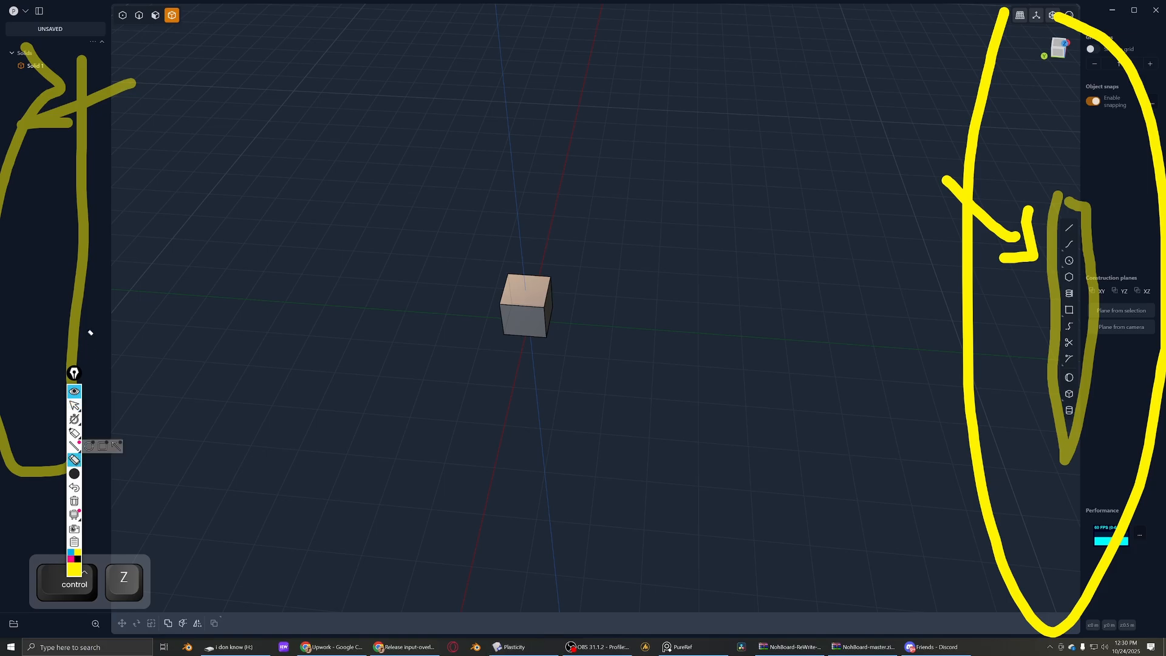
pyautogui.moveTo(89, 331); pyautogui.dragTo(133, 91)
pyautogui.moveTo(947, 182)
pyautogui.mouseDown()
pyautogui.moveTo(1028, 182)
pyautogui.moveTo(1034, 220)
pyautogui.mouseUp()
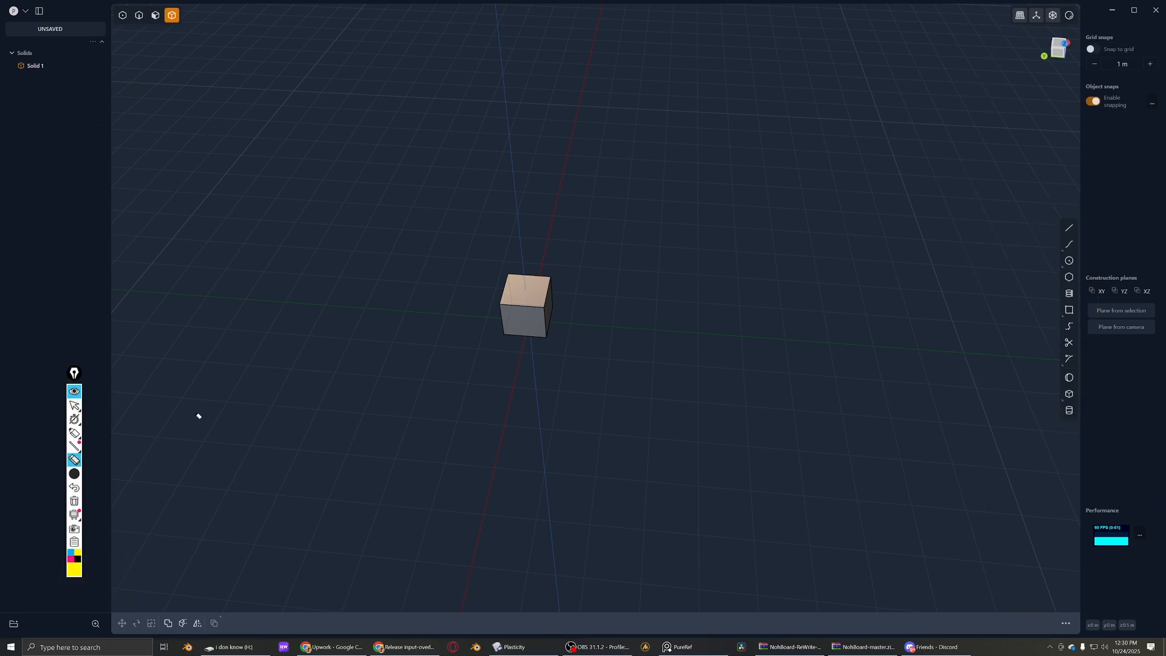
# - Highlight the cube with a dot, underline Solid 1, and mark the view cube, snap settings and construction planes
pyautogui.click(74, 432)
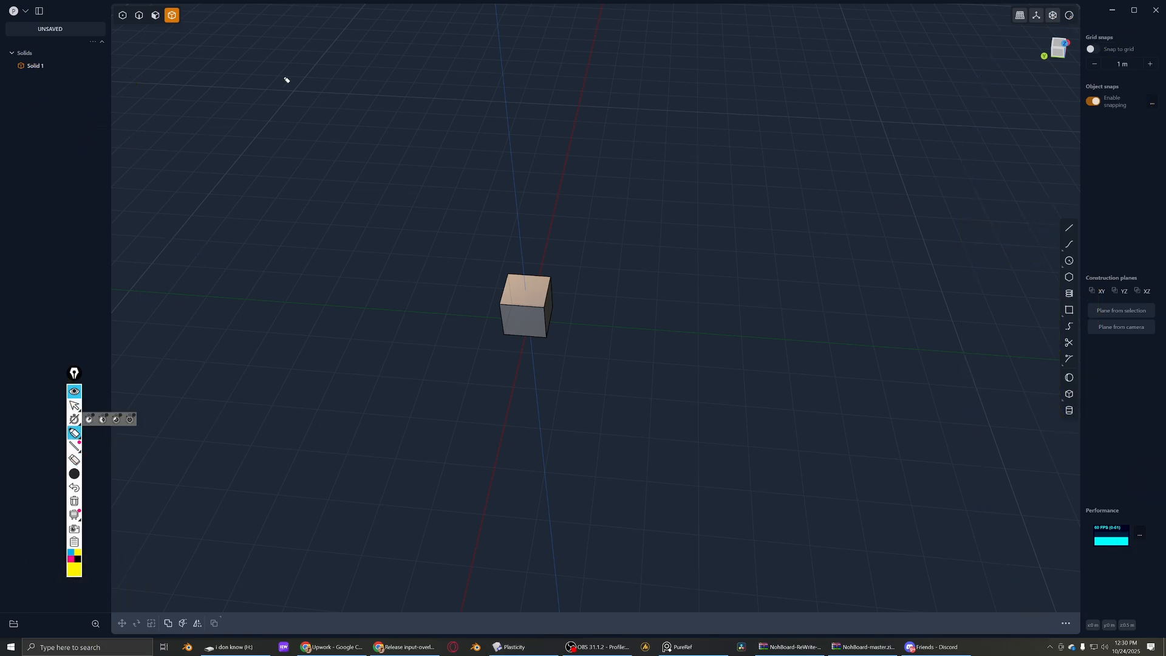
pyautogui.click(518, 296)
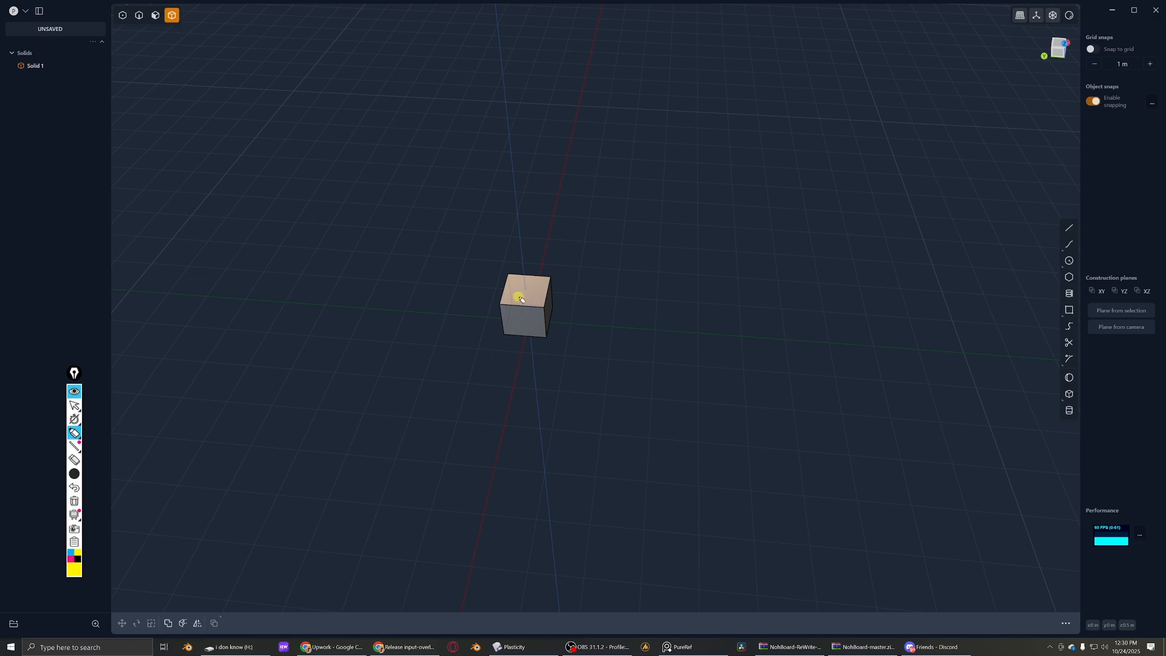
pyautogui.moveTo(38, 79)
pyautogui.mouseDown()
pyautogui.moveTo(61, 75)
pyautogui.moveTo(39, 84)
pyautogui.mouseUp()
pyautogui.moveTo(1057, 37)
pyautogui.mouseDown()
pyautogui.moveTo(1090, 64)
pyautogui.moveTo(1005, 22)
pyautogui.moveTo(1078, 28)
pyautogui.moveTo(1093, 200)
pyautogui.moveTo(1093, 21)
pyautogui.moveTo(1115, 119)
pyautogui.moveTo(1123, 293)
pyautogui.mouseUp()
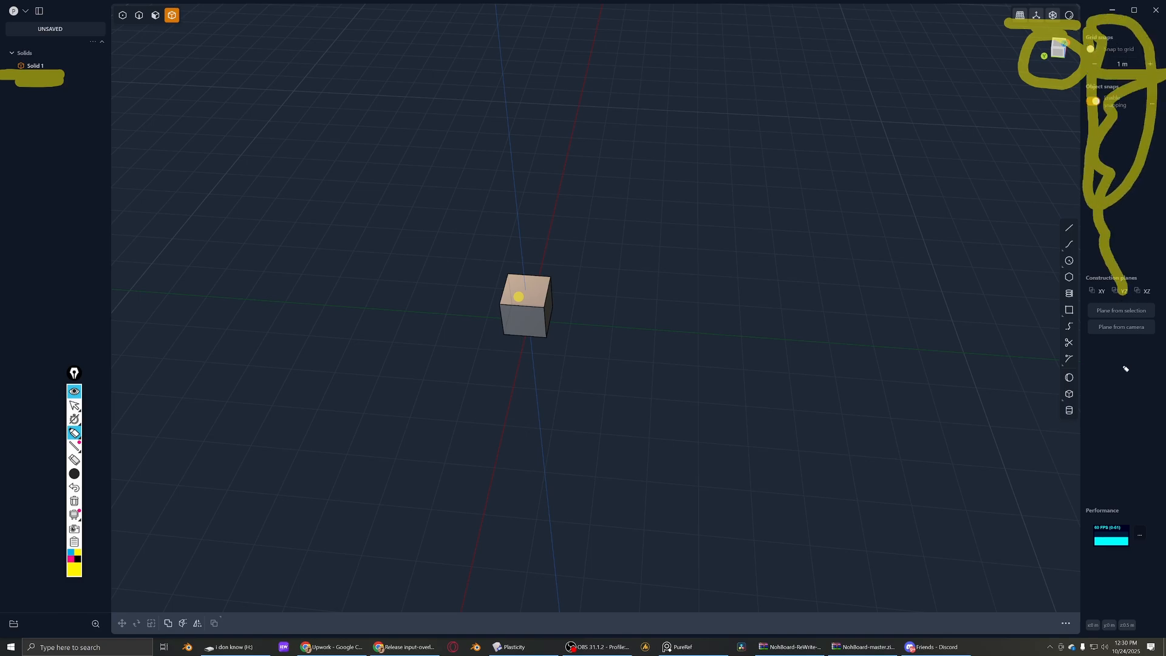
# - Circle the Performance readout, the transform command strip, the corner icons and the viewport display options with the highlighter
pyautogui.moveTo(1126, 487)
pyautogui.mouseDown()
pyautogui.moveTo(1084, 574)
pyautogui.moveTo(1157, 477)
pyautogui.moveTo(1125, 470)
pyautogui.mouseUp()
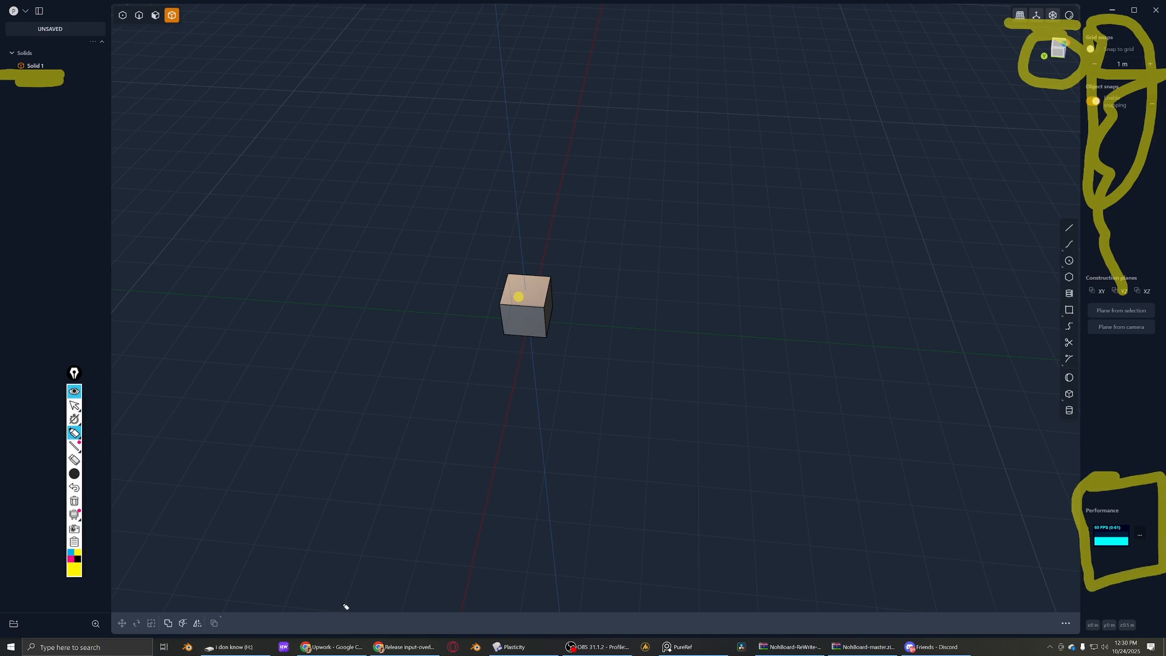
pyautogui.moveTo(343, 624)
pyautogui.mouseDown()
pyautogui.moveTo(885, 599)
pyautogui.moveTo(1057, 615)
pyautogui.moveTo(808, 650)
pyautogui.moveTo(112, 631)
pyautogui.moveTo(303, 604)
pyautogui.mouseUp()
pyautogui.moveTo(32, 607)
pyautogui.mouseDown()
pyautogui.moveTo(1, 602)
pyautogui.moveTo(79, 648)
pyautogui.moveTo(75, 606)
pyautogui.mouseUp()
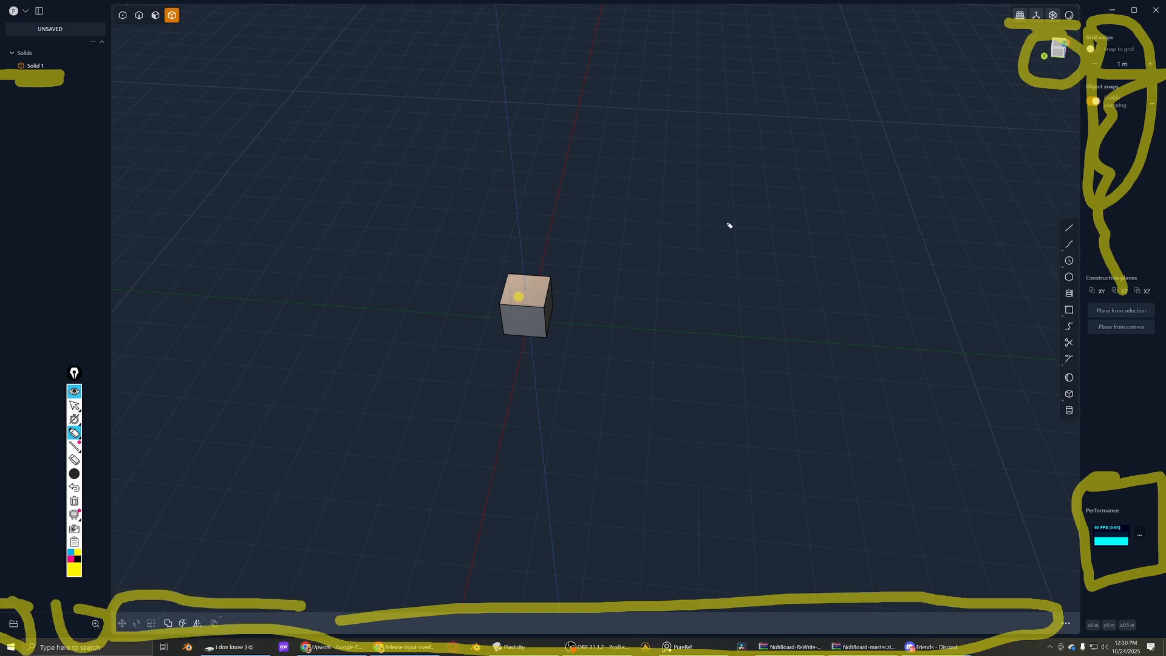
pyautogui.moveTo(1024, 3)
pyautogui.mouseDown()
pyautogui.moveTo(1004, 30)
pyautogui.moveTo(1084, 5)
pyautogui.moveTo(1015, 3)
pyautogui.moveTo(1051, 30)
pyautogui.mouseUp()
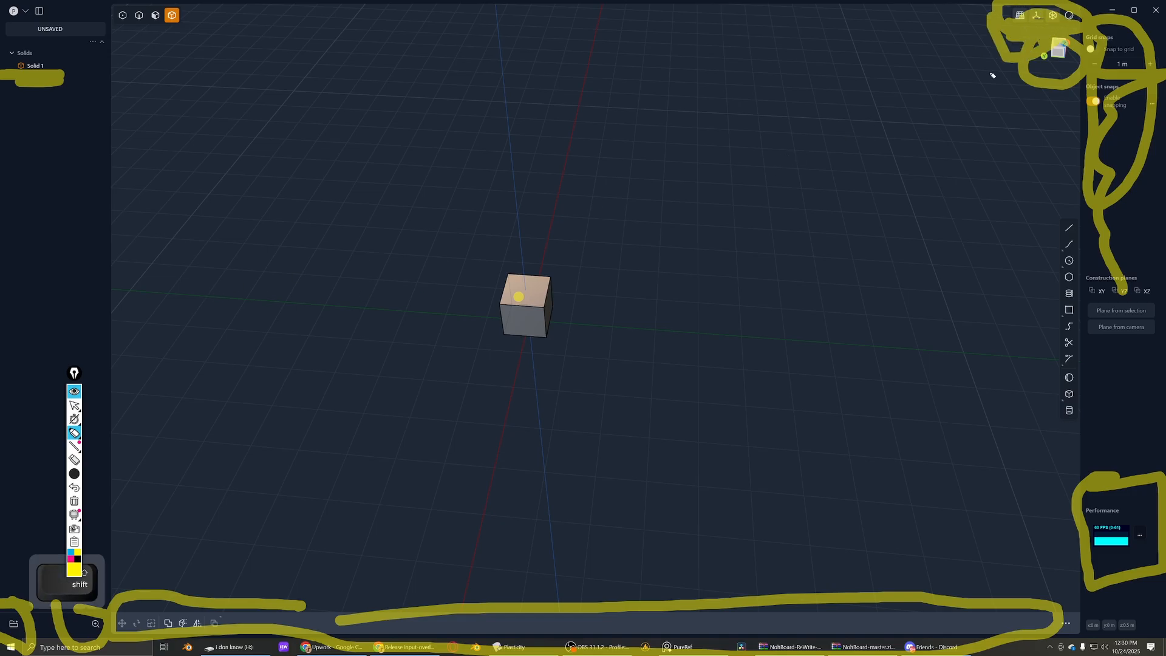
# - Erase the highlighter marks except those on the cube and Solid 1, and leave the eraser
pyautogui.click(75, 460)
pyautogui.moveTo(977, 44)
pyautogui.mouseDown()
pyautogui.moveTo(1069, 49)
pyautogui.moveTo(870, 581)
pyautogui.moveTo(1127, 494)
pyautogui.mouseUp()
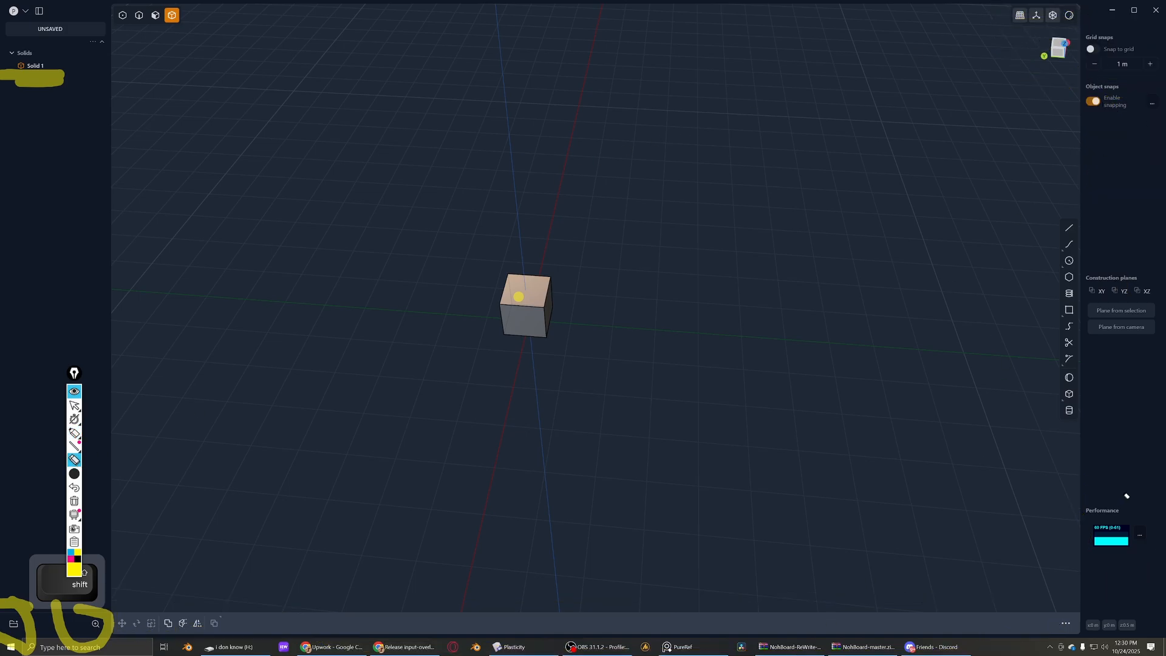
pyautogui.moveTo(266, 539); pyautogui.dragTo(26, 625)
pyautogui.press('Escape')
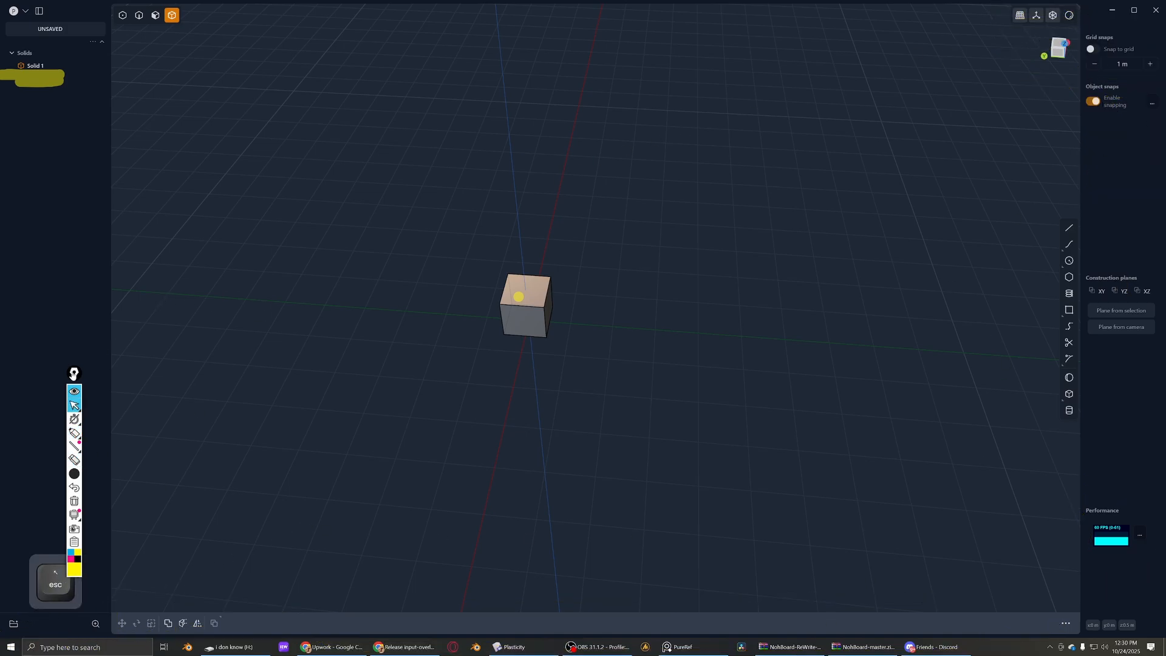
# - Put away the annotation tool, select the cube and fly the camera around it
pyautogui.moveTo(113, 553); pyautogui.dragTo(204, 471, button='middle')
pyautogui.press('w')
pyautogui.press('d')
pyautogui.press('a')
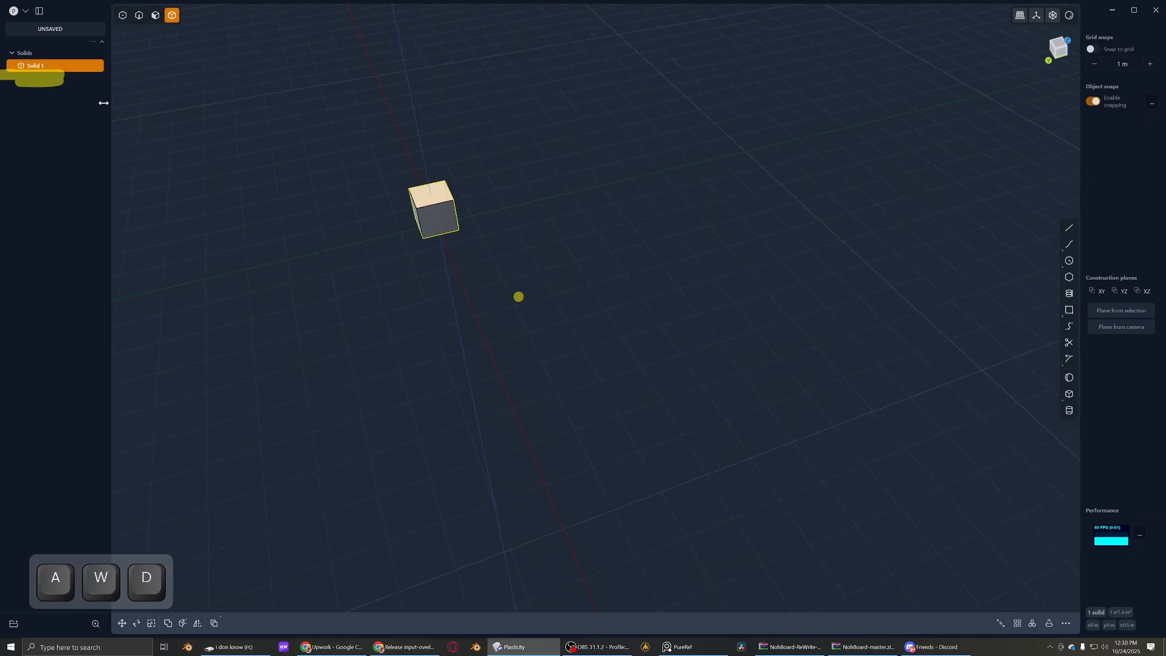
# - Clear the remaining highlighter marks, leave the annotation tool, deselect the cube and bring it closer in view
pyautogui.press('ctrl')
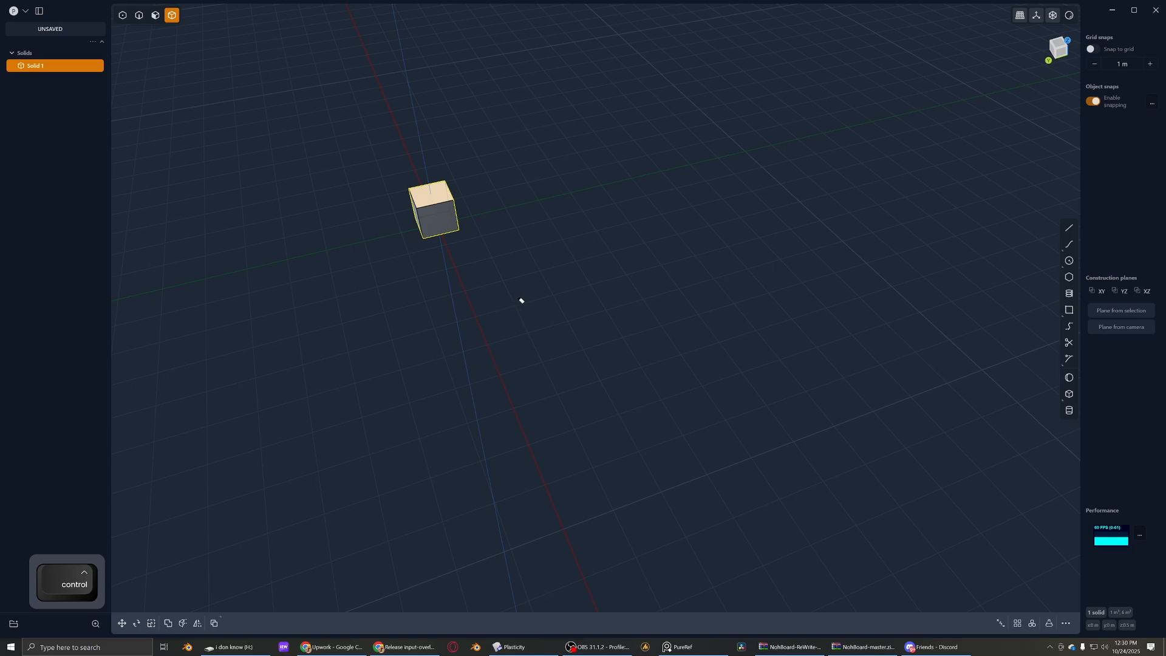
pyautogui.press('Escape')
pyautogui.moveTo(217, 168); pyautogui.dragTo(245, 177, button='middle')
pyautogui.scroll(8, 398, 250)
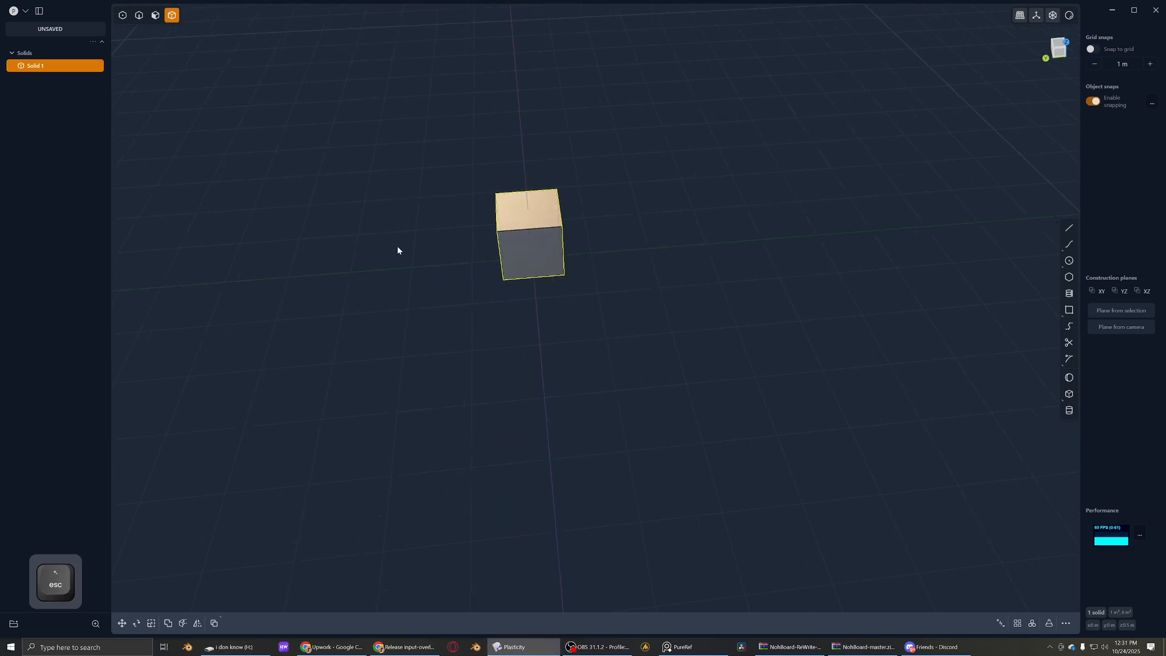
pyautogui.press('Escape')
pyautogui.keyDown('shift'); pyautogui.moveTo(543, 250); pyautogui.dragTo(509, 279, button='middle'); pyautogui.keyUp('shift')
pyautogui.moveTo(509, 280); pyautogui.dragTo(511, 250, button='middle')
pyautogui.scroll(2, 512, 254)
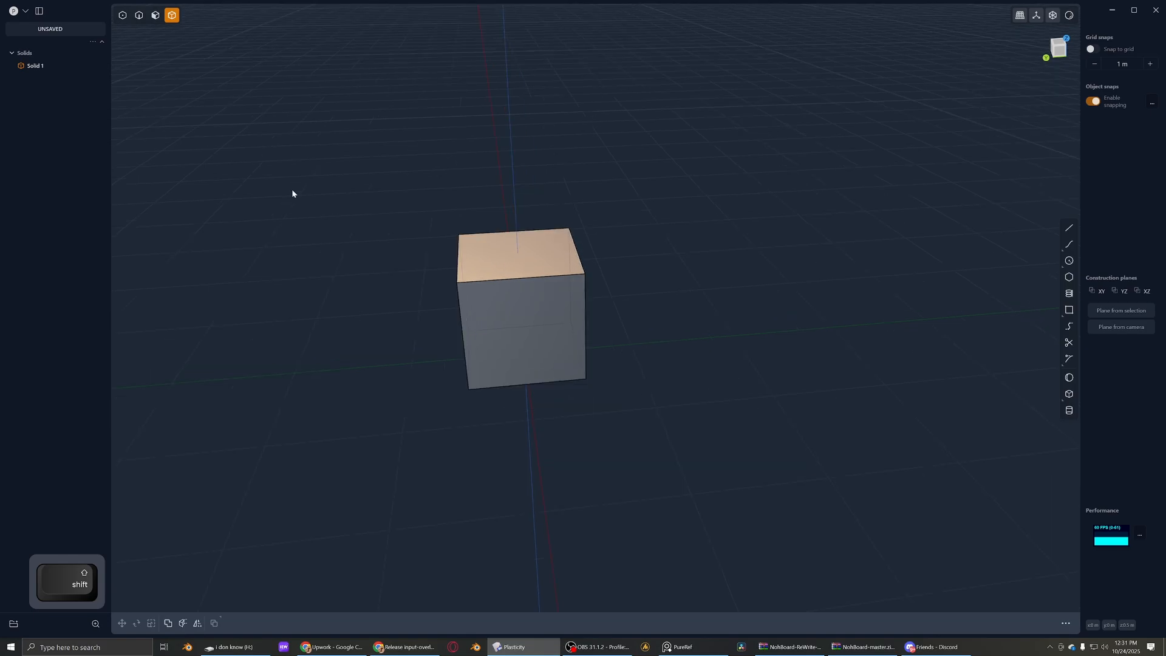
# - Open the preferences and review the navigation settings and the full list of navigation presets
pyautogui.click(25, 11)
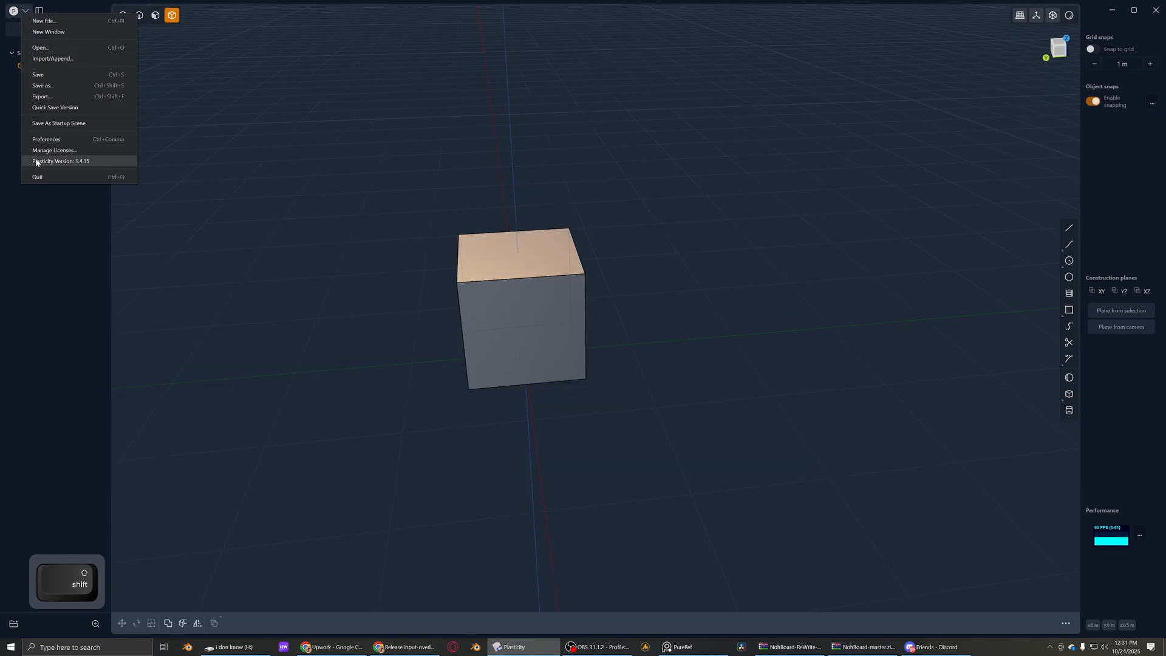
pyautogui.click(48, 139)
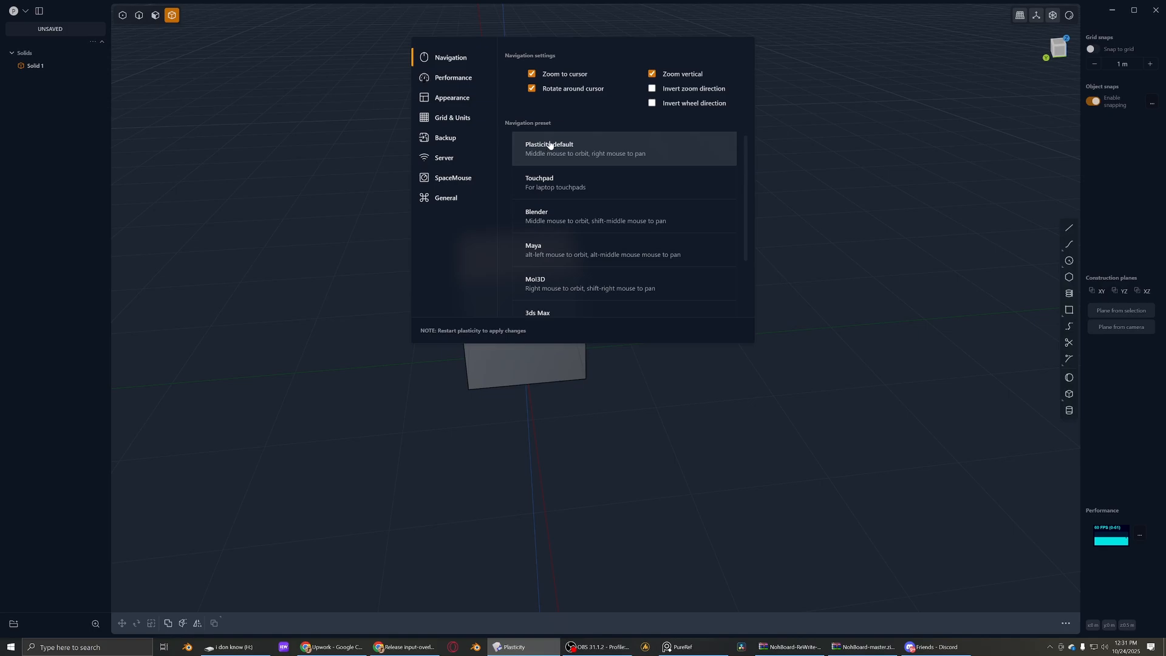
pyautogui.scroll(-3, 559, 195)
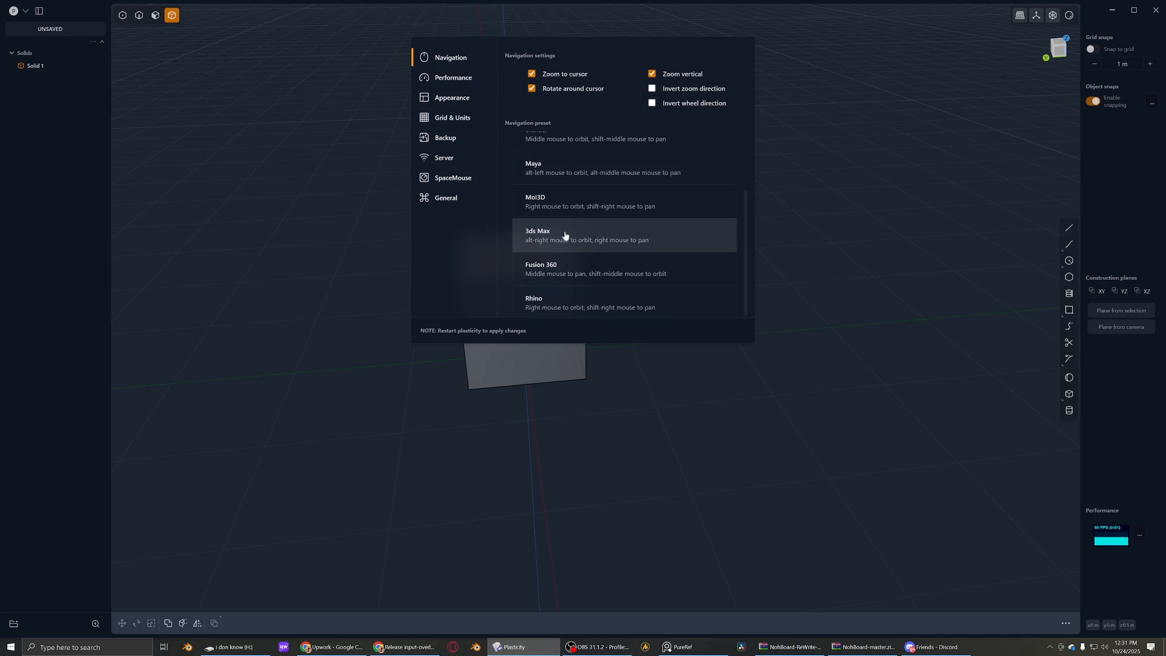
pyautogui.scroll(3, 549, 267)
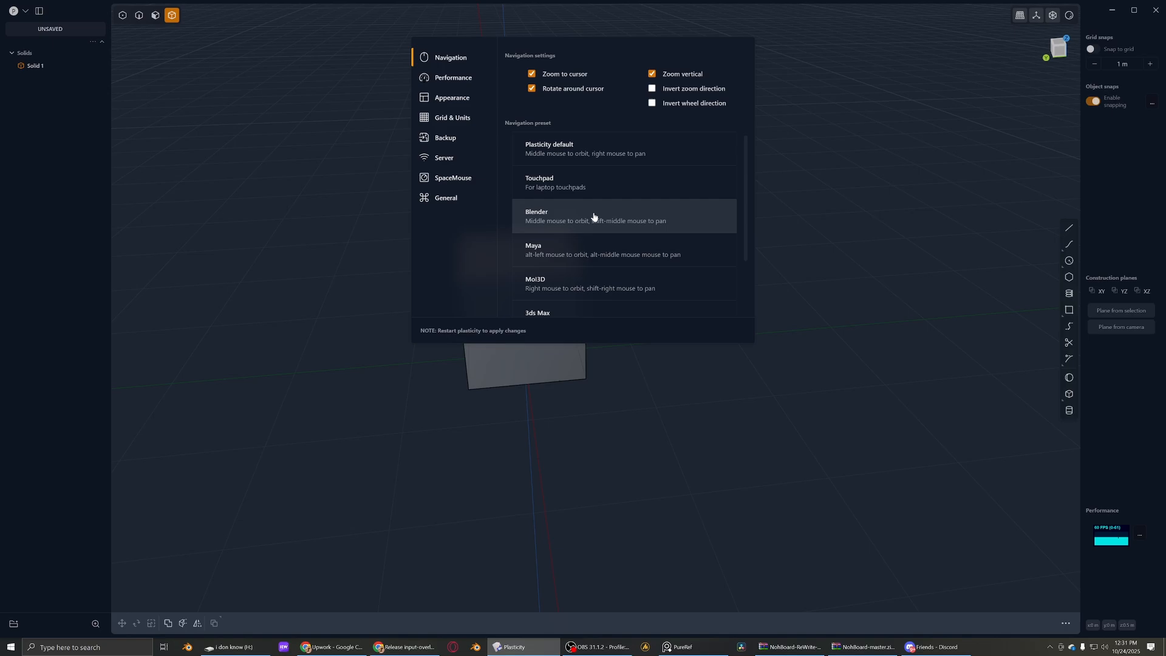
pyautogui.scroll(-1, 583, 250)
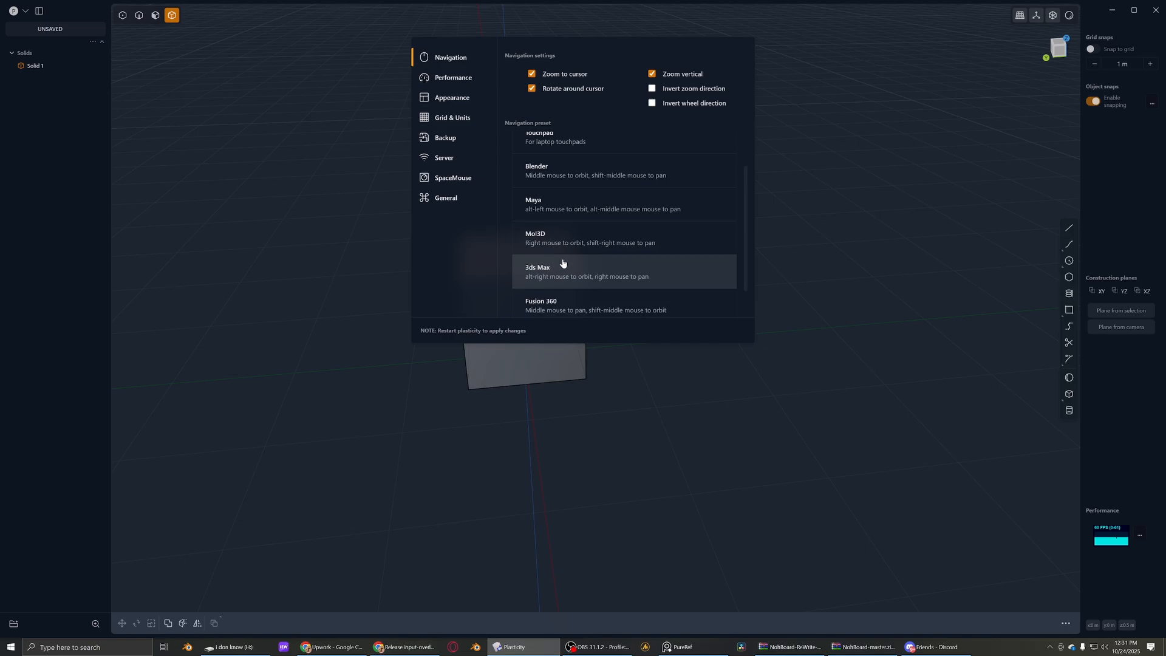
pyautogui.scroll(-1, 563, 263)
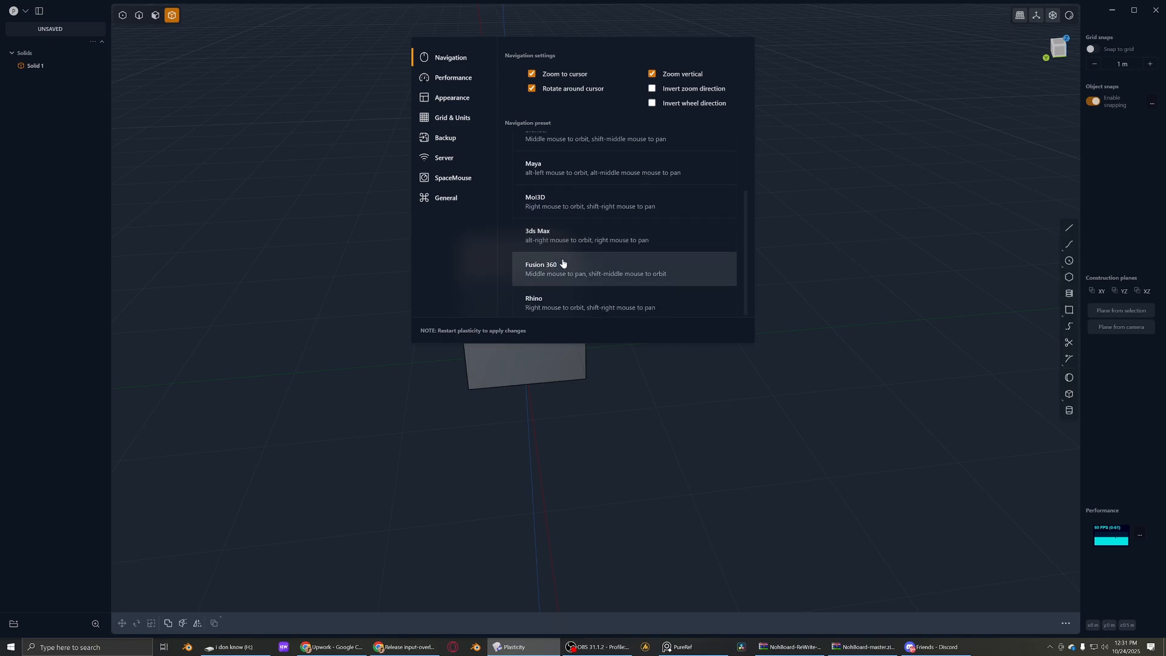
pyautogui.scroll(2, 563, 263)
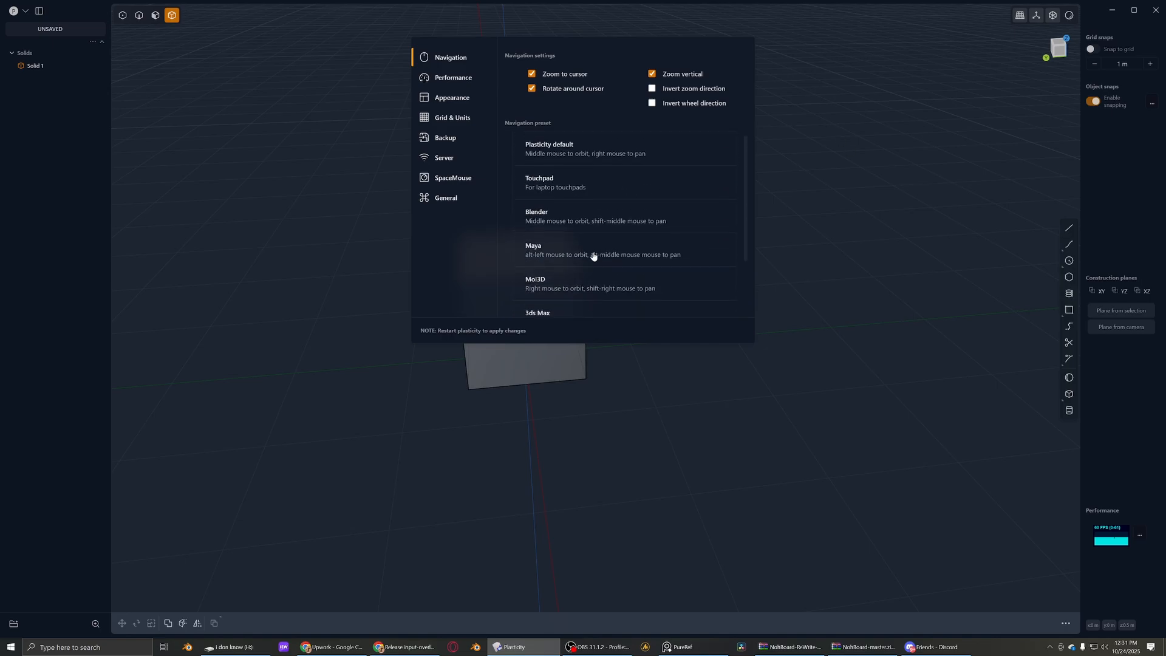
# - Look through the Performance and Appearance preferences, choose the second viewport background swatch and close the preferences
pyautogui.click(458, 85)
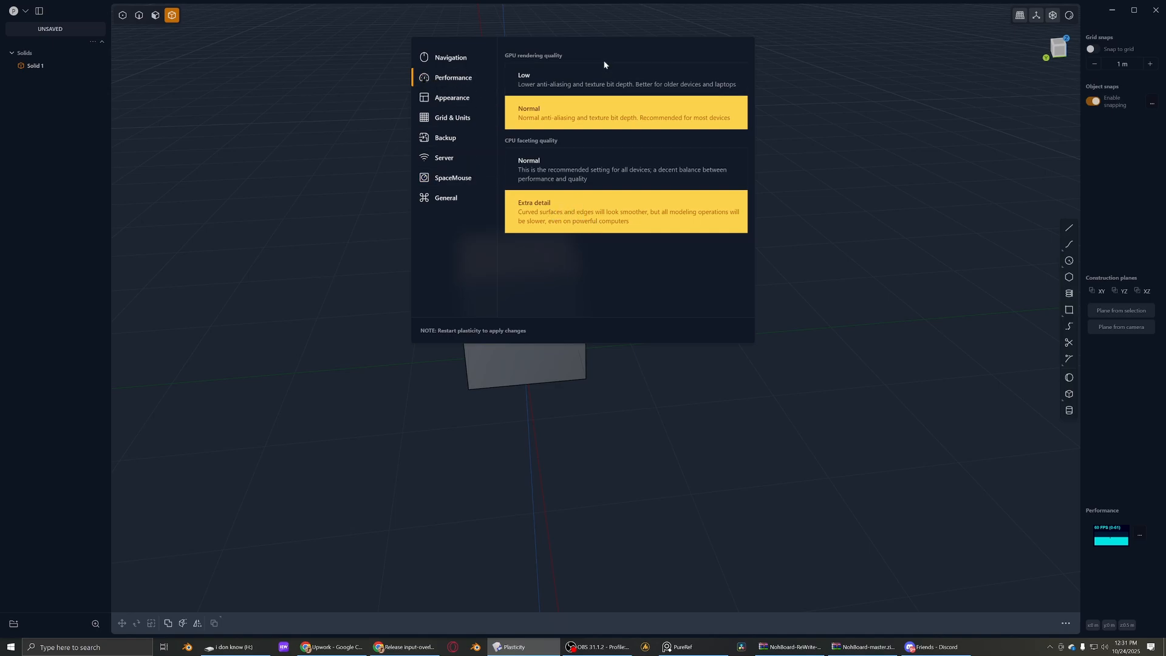
pyautogui.click(475, 102)
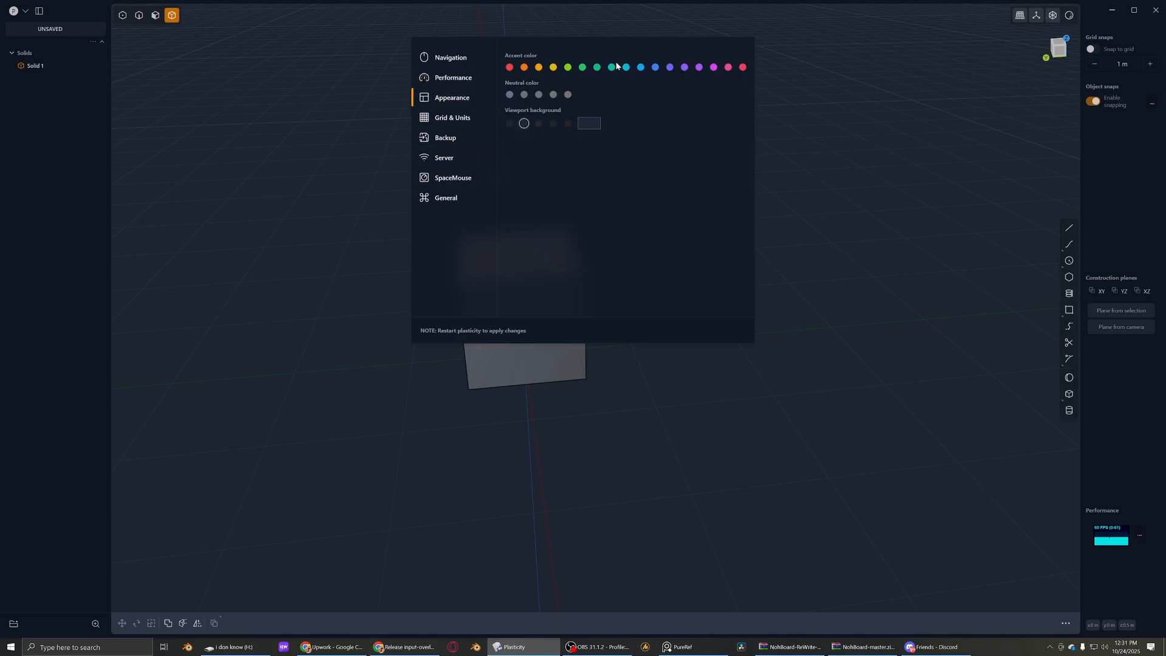
pyautogui.click(526, 123)
pyautogui.click(837, 197)
pyautogui.scroll(3, 351, 297)
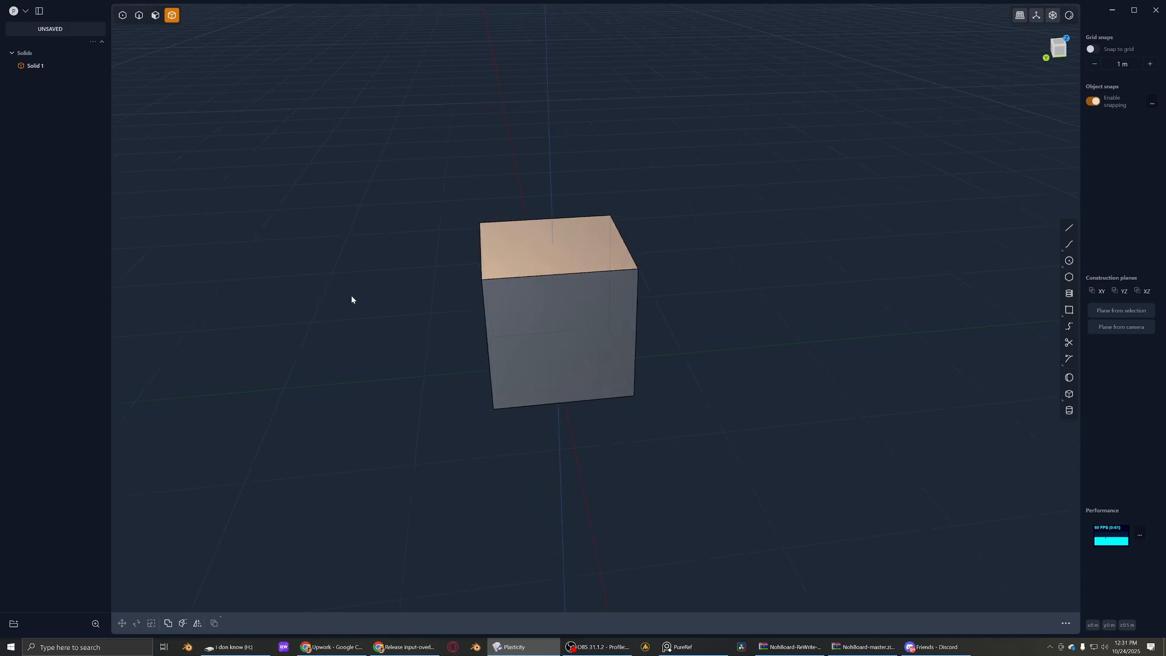
# - Duplicate the cube and place the copy beside the original, with a gap between them
pyautogui.moveTo(351, 297); pyautogui.dragTo(364, 353, button='middle')
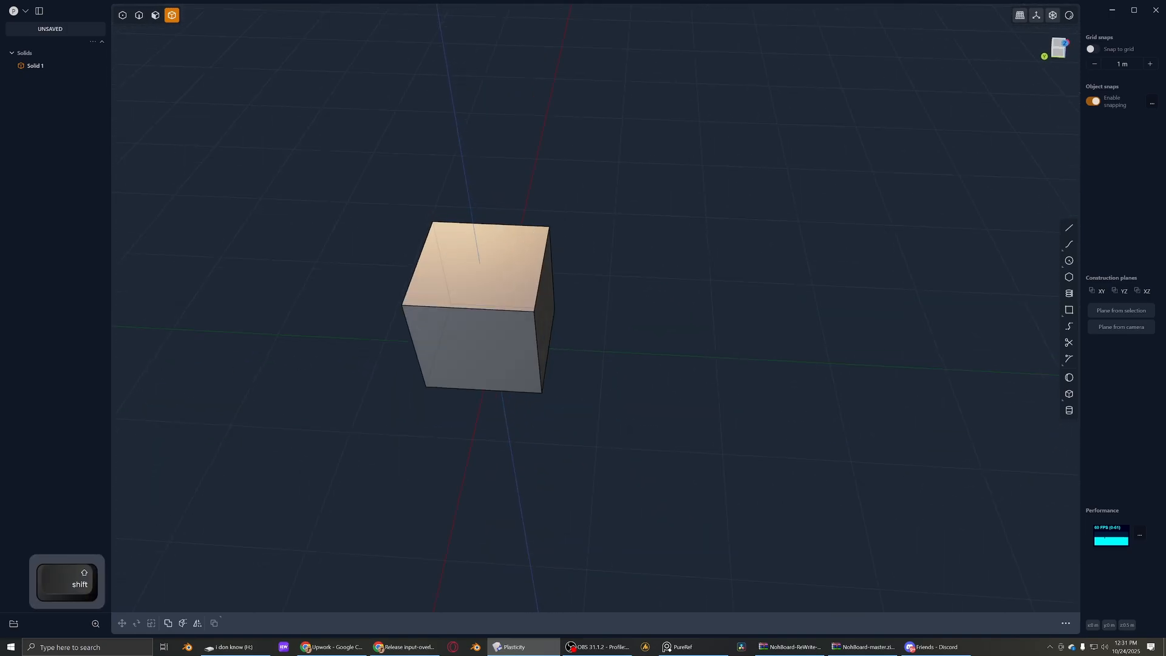
pyautogui.moveTo(476, 325); pyautogui.dragTo(479, 298, button='middle')
pyautogui.click(463, 310)
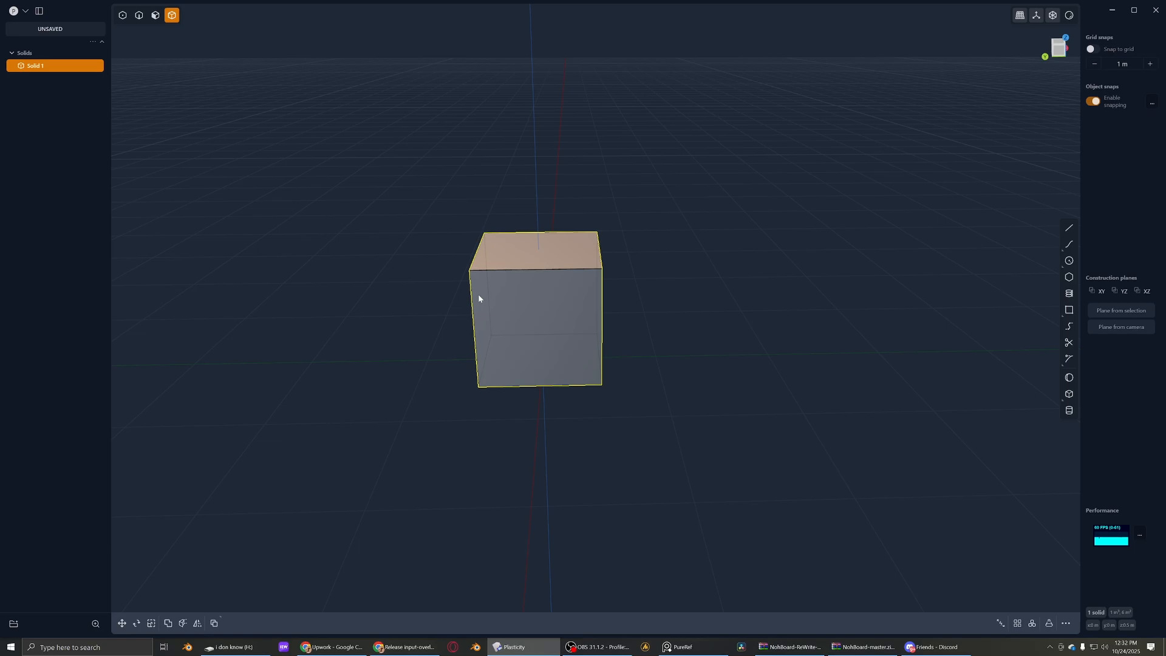
pyautogui.moveTo(479, 298); pyautogui.dragTo(497, 310, button='middle')
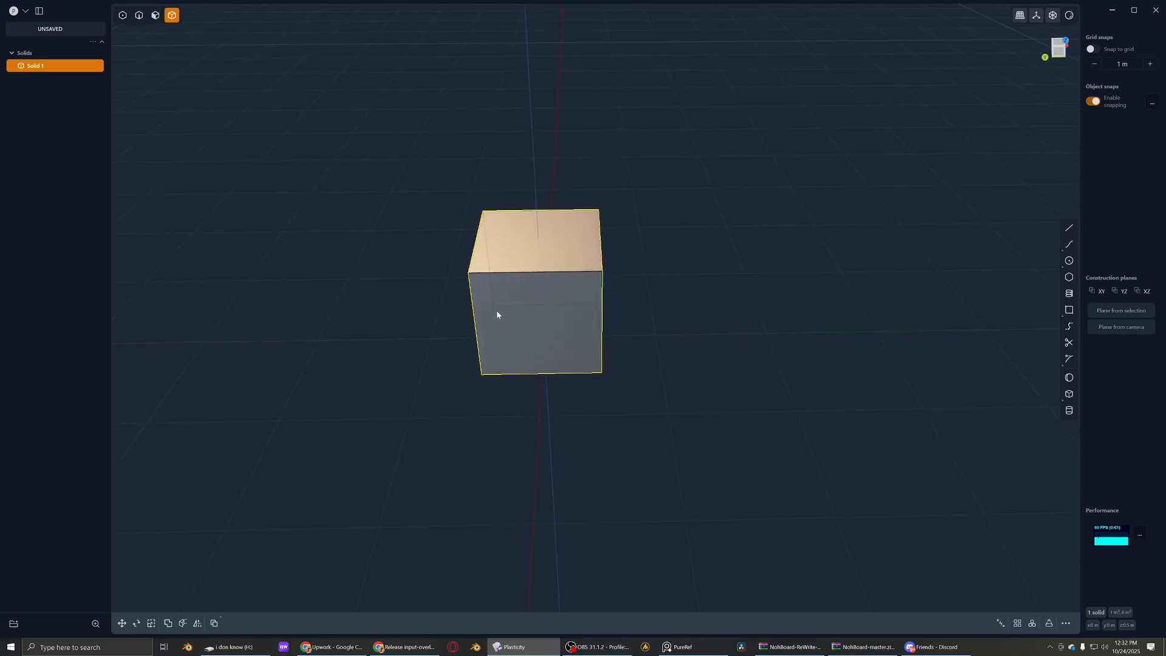
pyautogui.hotkey('shift', 'd')
pyautogui.moveTo(509, 292); pyautogui.dragTo(321, 303)
pyautogui.rightClick(322, 302)
# - Delete all faces of the copied cube except the top one, leaving a flat square sheet
pyautogui.press('3')
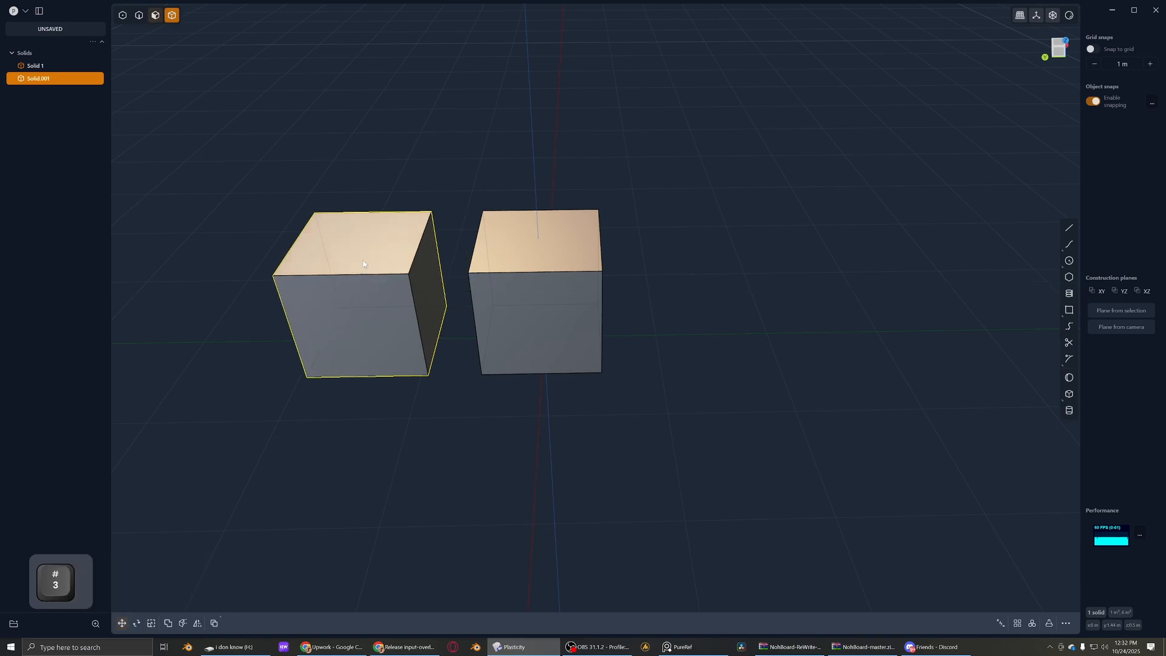
pyautogui.click(370, 264)
pyautogui.keyDown('shift'); pyautogui.click(384, 303); pyautogui.keyUp('shift')
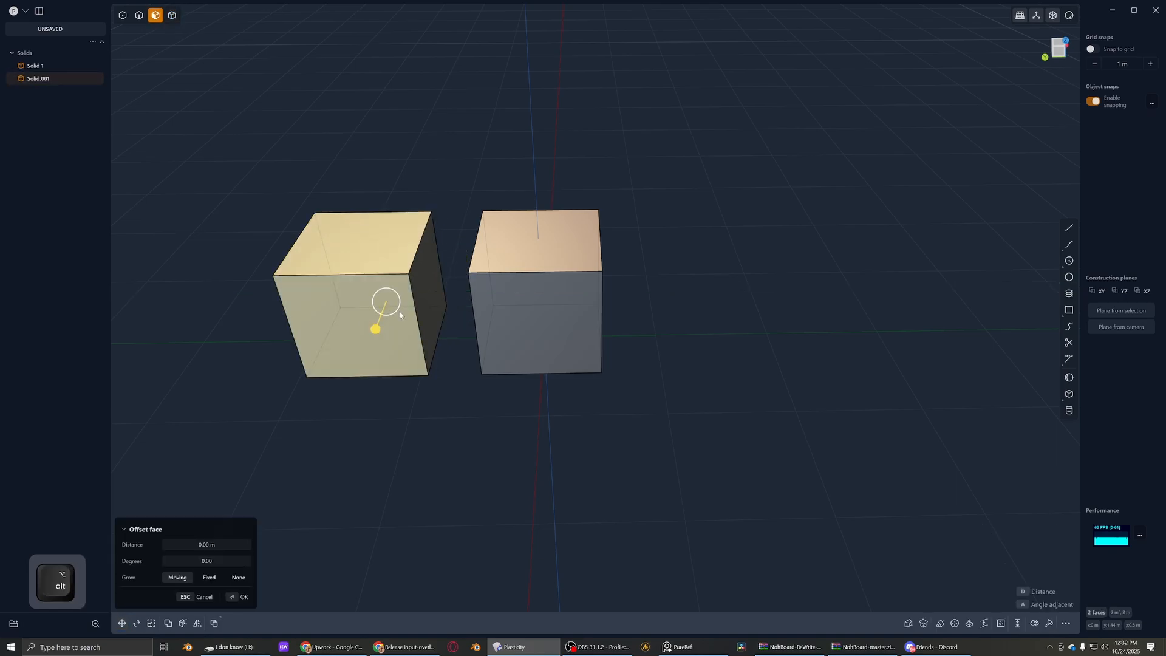
pyautogui.keyDown('alt'); pyautogui.moveTo(384, 303); pyautogui.dragTo(400, 411, button='middle'); pyautogui.keyUp('alt')
pyautogui.moveTo(424, 330); pyautogui.dragTo(251, 431)
pyautogui.hotkey('shift', 'x')
pyautogui.moveTo(300, 350); pyautogui.dragTo(329, 385, button='middle')
# - Duplicate the sheet's edge nearest the cube as a separate curve on the sheet's far side
pyautogui.press('2')
pyautogui.click(389, 279)
pyautogui.hotkey('shift', 'd')
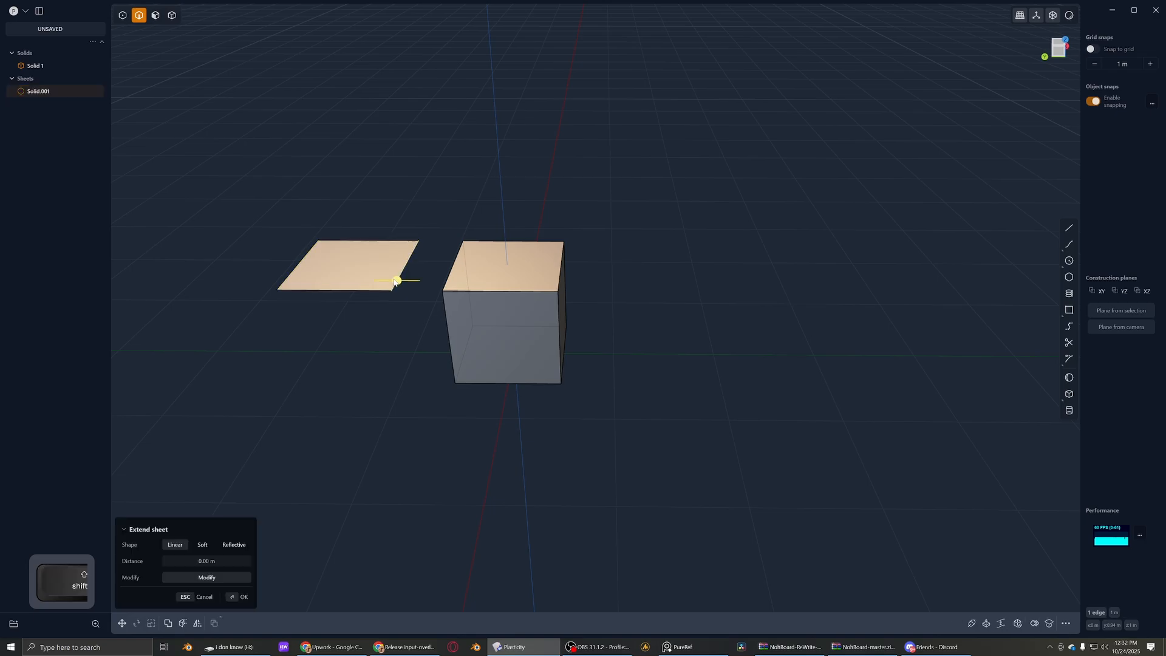
pyautogui.moveTo(362, 263); pyautogui.dragTo(180, 267)
pyautogui.rightClick(262, 309)
pyautogui.click(264, 335)
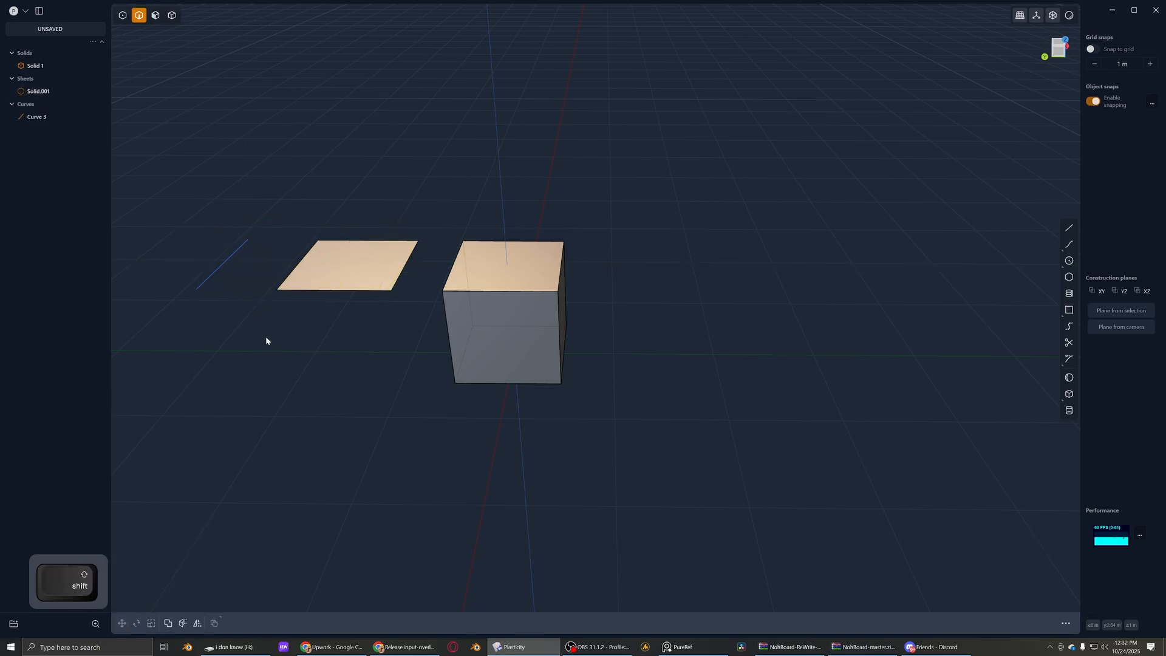
pyautogui.keyDown('shift'); pyautogui.moveTo(265, 337); pyautogui.dragTo(359, 345, button='middle'); pyautogui.keyUp('shift')
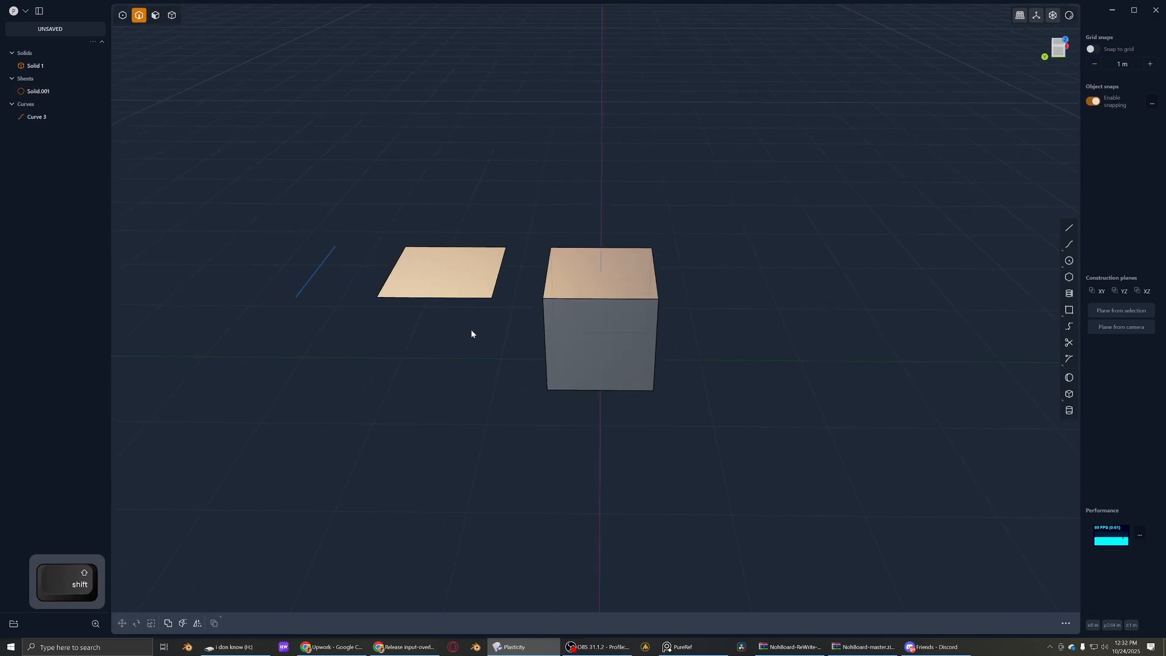
# - Undo the highlighter arrows pointing at the curve and the sheet, and put away the annotation tool
pyautogui.keyDown('shift'); pyautogui.moveTo(400, 102); pyautogui.dragTo(443, 99, button='middle'); pyautogui.keyUp('shift')
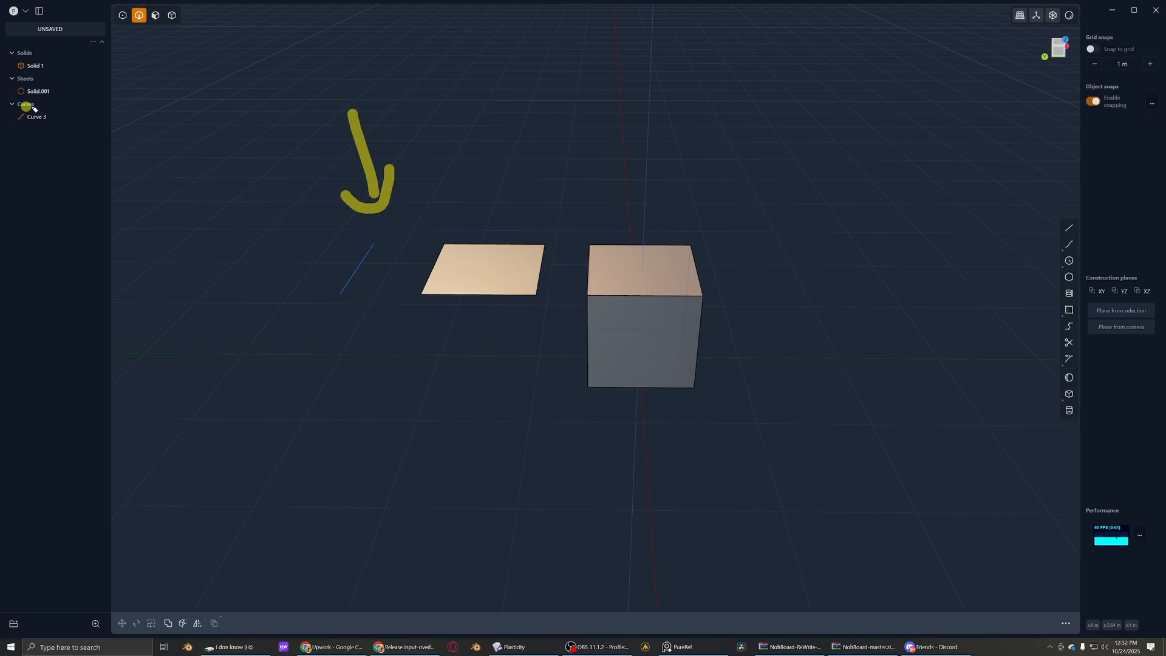
pyautogui.hotkey('ctrl', 'z')
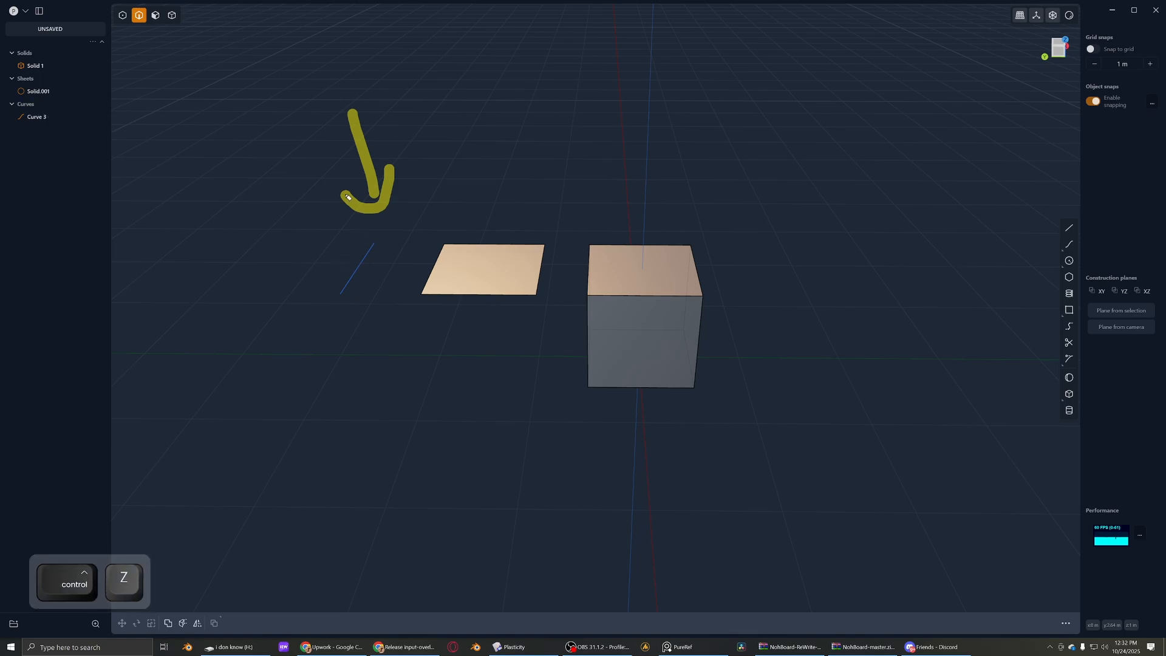
pyautogui.hotkey('ctrl', 'z')
pyautogui.hotkey('ctrl', 'z')
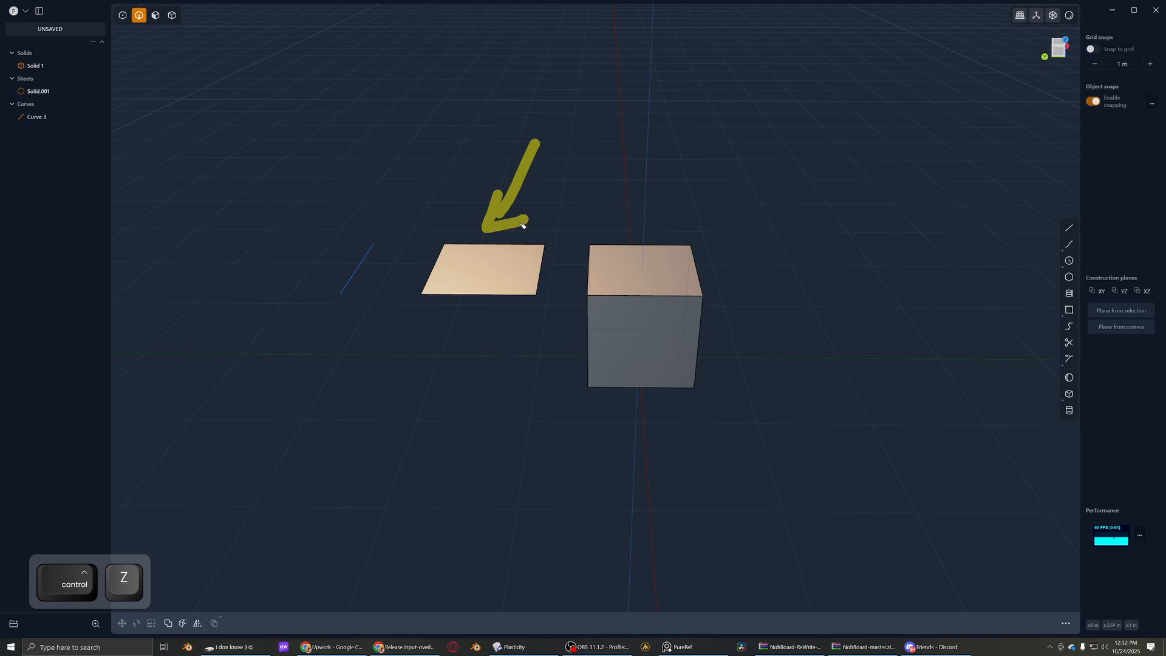
pyautogui.hotkey('ctrl', 'z')
pyautogui.hotkey('ctrl', 'z')
pyautogui.press('Escape')
# - Demonstrate solid selection mode by picking the cube, the sheet and the curve in turn
pyautogui.moveTo(510, 249)
pyautogui.mouseDown(button='middle')
pyautogui.moveTo(509, 219)
pyautogui.moveTo(565, 221)
pyautogui.moveTo(541, 268)
pyautogui.moveTo(654, 307)
pyautogui.mouseUp(button='middle')
pyautogui.scroll(4, 503, 252)
pyautogui.scroll(-4, 552, 274)
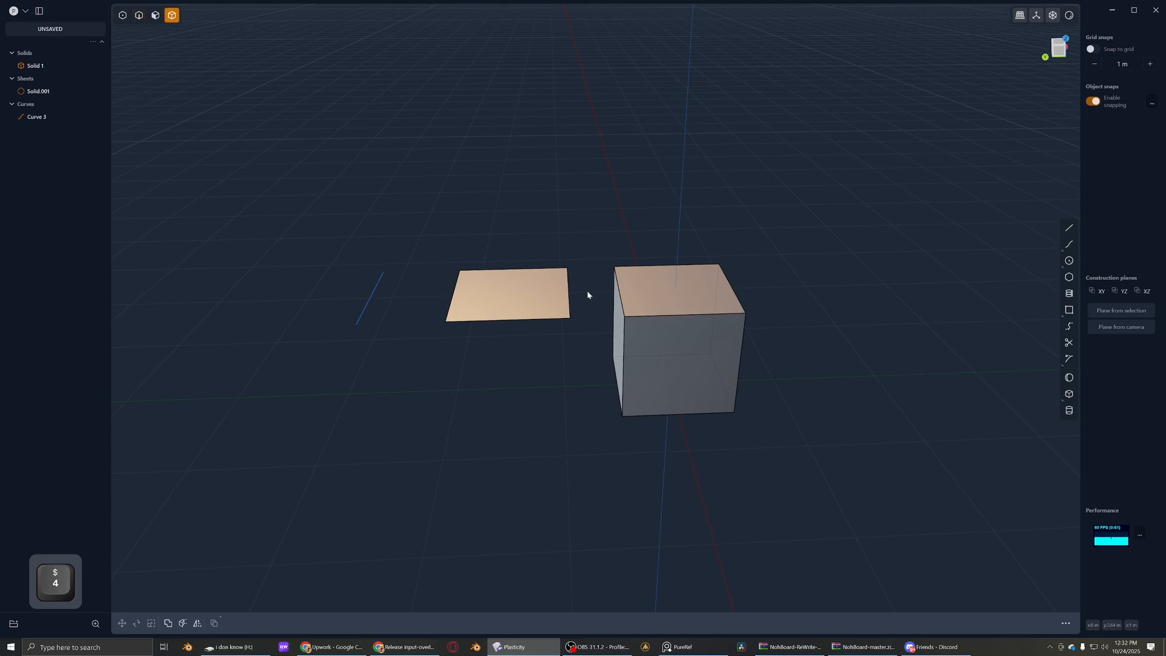
pyautogui.click(703, 267)
pyautogui.click(499, 304)
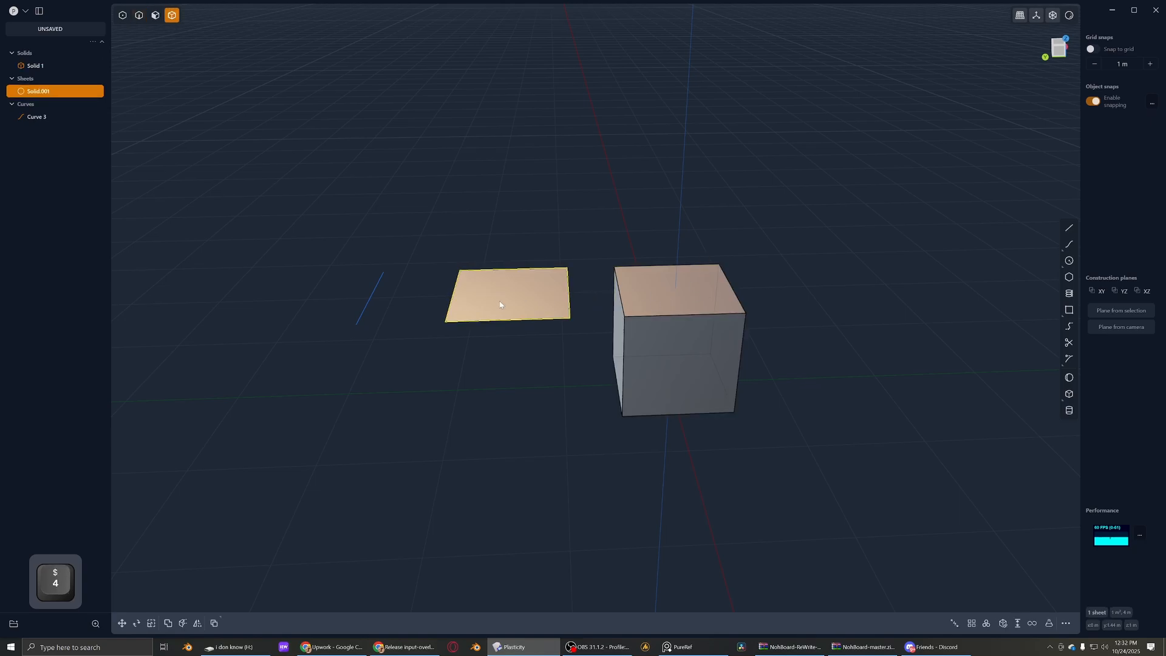
pyautogui.click(369, 302)
# - Select the curve and the sheet's near edge in edge mode, and return to solid mode to select the cube
pyautogui.press('2')
pyautogui.click(369, 299)
pyautogui.click(451, 295)
pyautogui.press('4')
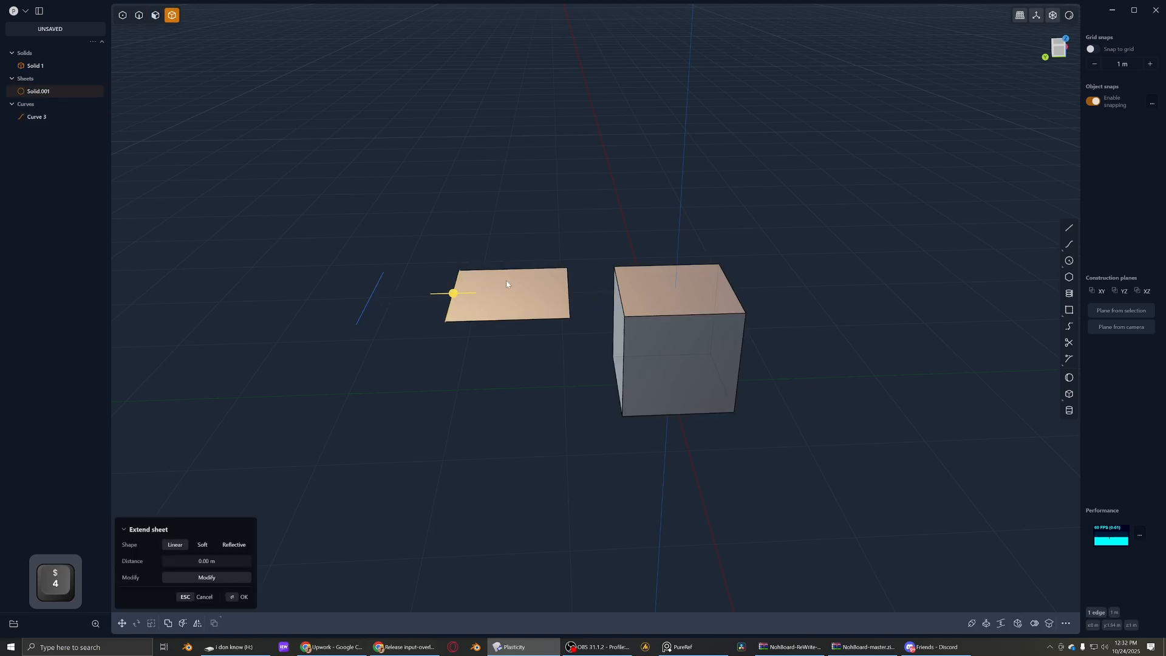
pyautogui.click(591, 293)
pyautogui.click(623, 291)
# - Try moving a corner of the sheet and an endpoint of the curve in point mode, and undo the move
pyautogui.moveTo(623, 292); pyautogui.dragTo(417, 326, button='middle')
pyautogui.press('1')
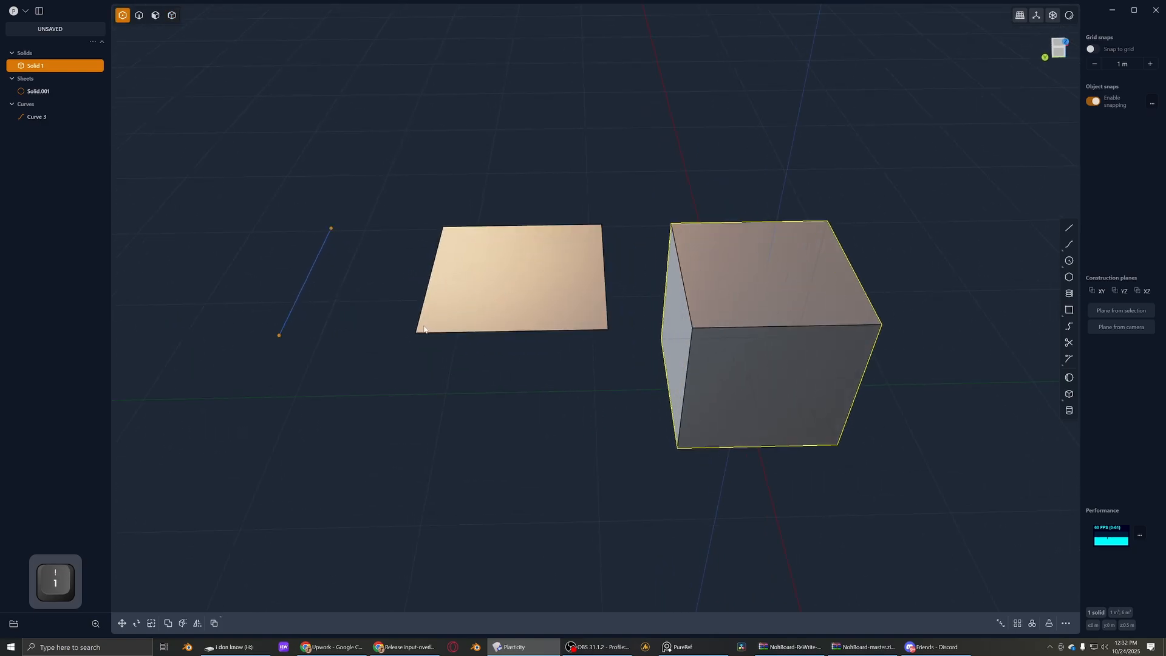
pyautogui.click(417, 334)
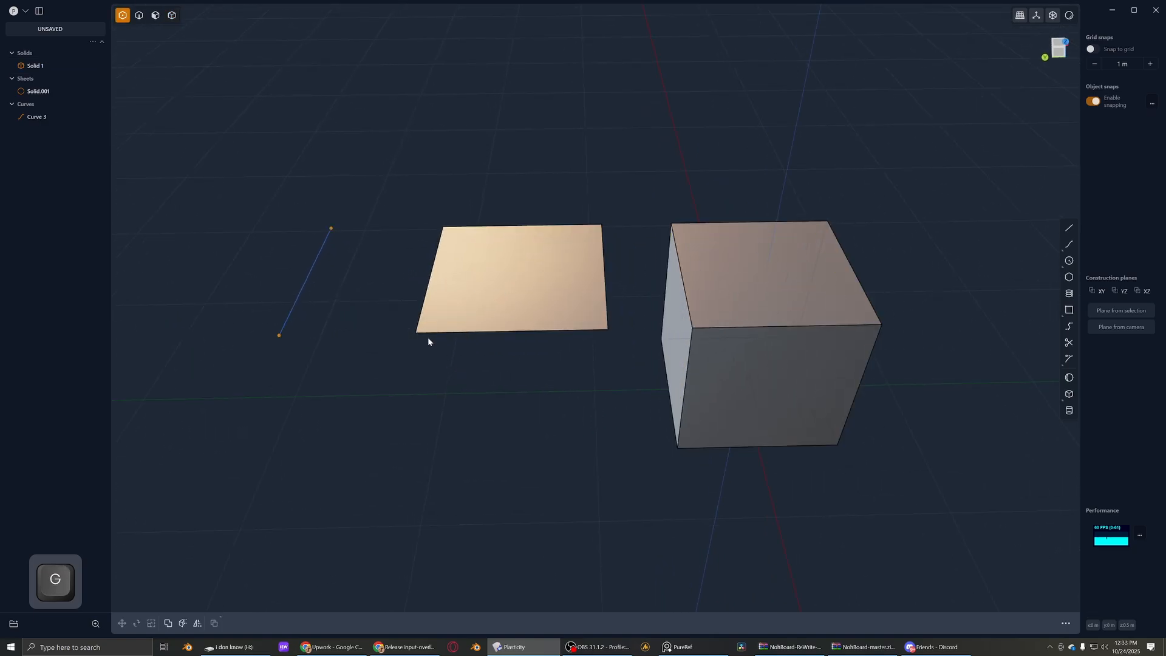
pyautogui.moveTo(428, 338); pyautogui.dragTo(432, 373, button='middle')
pyautogui.scroll(2, 416, 368)
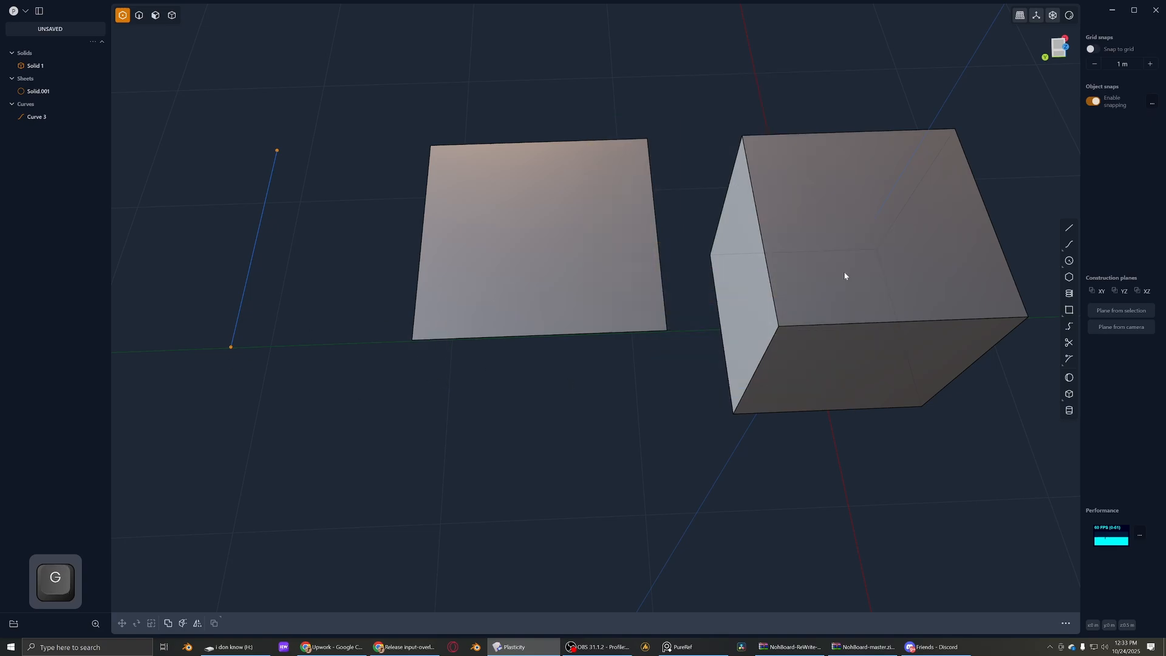
pyautogui.keyDown('shift'); pyautogui.moveTo(264, 286); pyautogui.dragTo(405, 301, button='middle'); pyautogui.keyUp('shift')
pyautogui.moveTo(326, 325); pyautogui.dragTo(408, 396)
pyautogui.press('g')
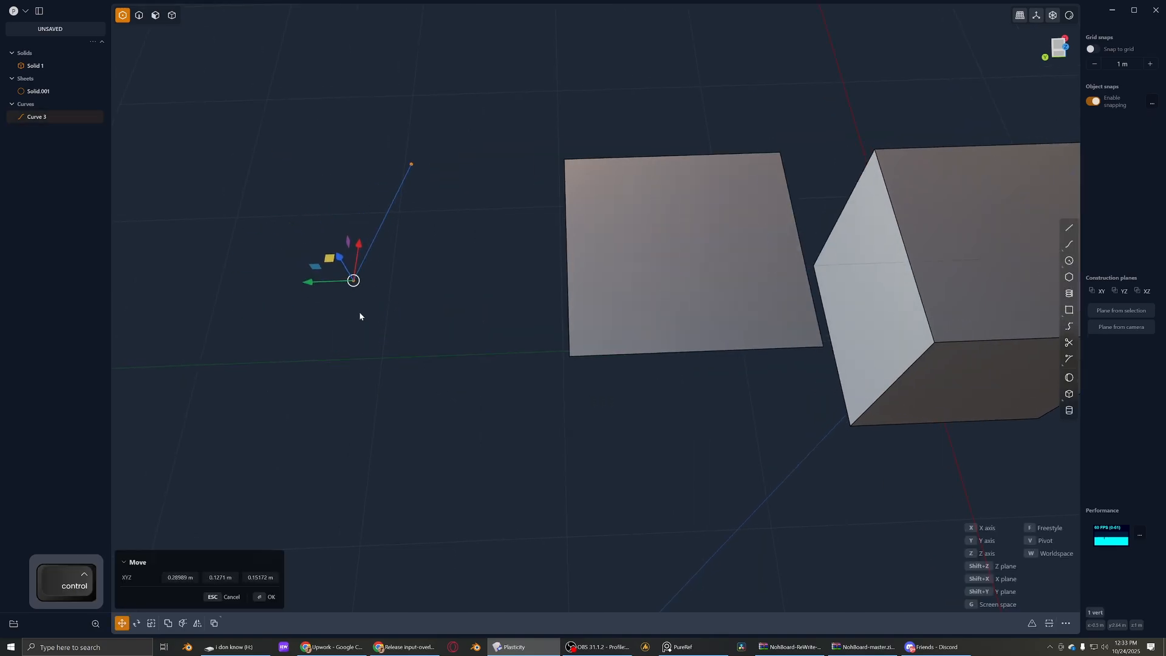
pyautogui.hotkey('ctrl', 'z')
# - Select the sheet and the curve together, move both down along the Z axis and deselect them
pyautogui.press('2')
pyautogui.scroll(-3, 411, 213)
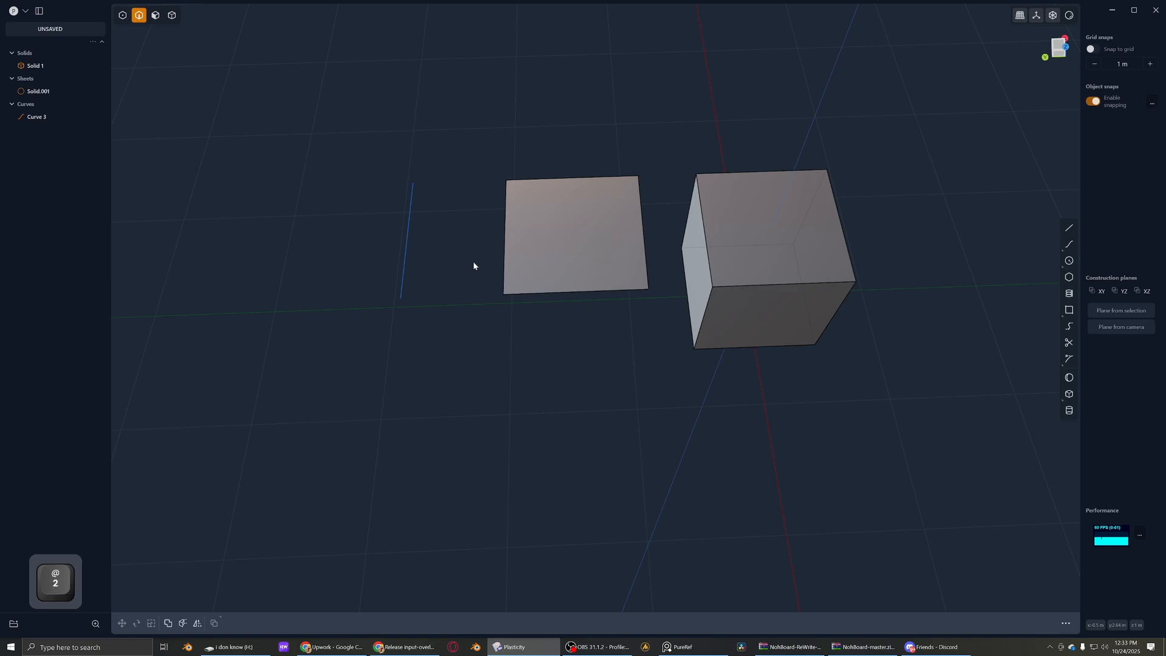
pyautogui.moveTo(473, 261); pyautogui.dragTo(499, 223, button='middle')
pyautogui.press('4')
pyautogui.click(532, 250)
pyautogui.press('2')
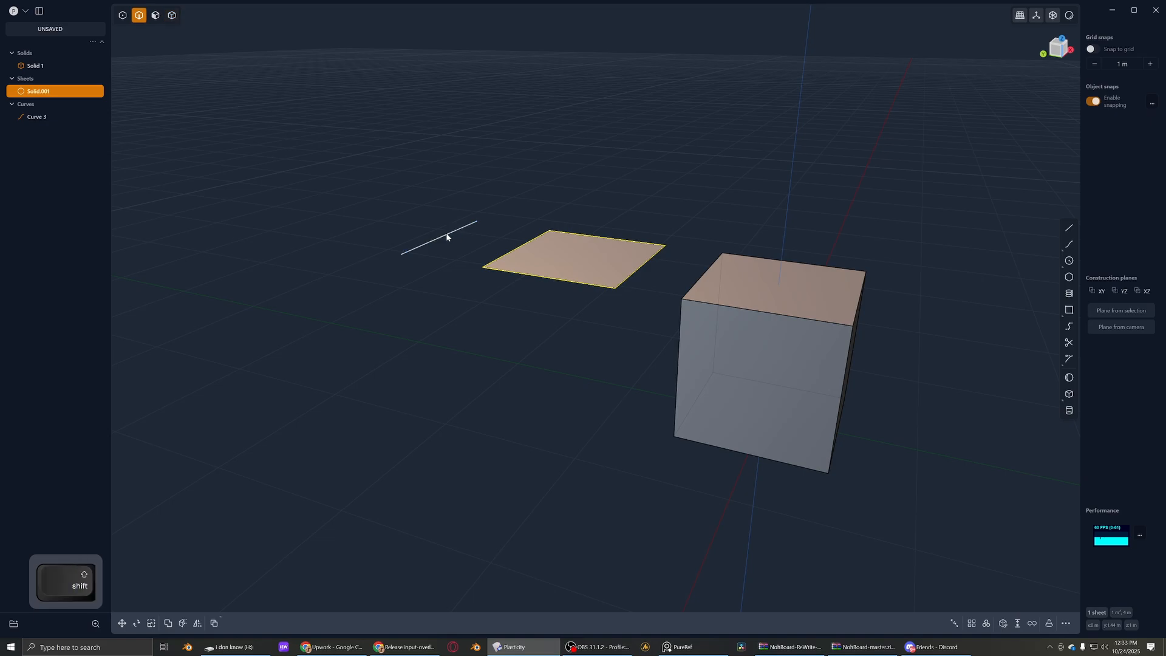
pyautogui.keyDown('shift'); pyautogui.click(447, 237); pyautogui.keyUp('shift')
pyautogui.moveTo(510, 267); pyautogui.dragTo(536, 245, button='middle')
pyautogui.press('g')
pyautogui.press('z')
pyautogui.click(547, 352)
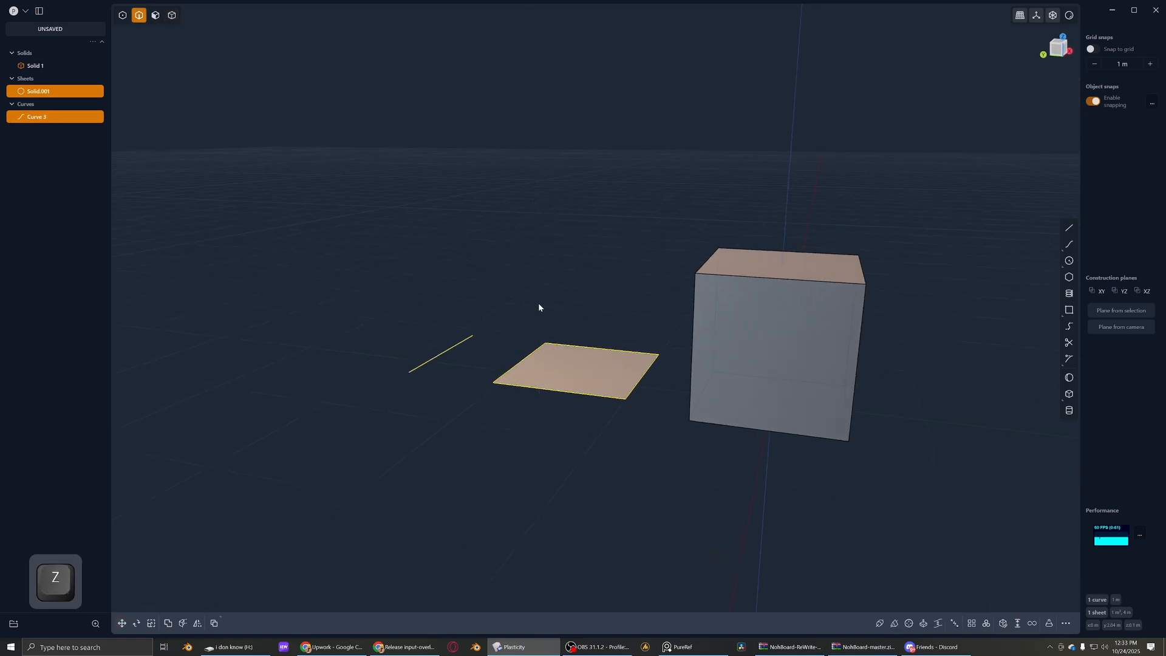
pyautogui.click(538, 303)
# - Try deleting the curve in edge mode from the top view, and undo the deletion
pyautogui.keyDown('alt'); pyautogui.moveTo(539, 301); pyautogui.dragTo(522, 340, button='middle'); pyautogui.keyUp('alt')
pyautogui.press('2')
pyautogui.click(416, 324)
pyautogui.keyDown('shift'); pyautogui.moveTo(416, 325); pyautogui.dragTo(442, 312, button='middle'); pyautogui.keyUp('shift')
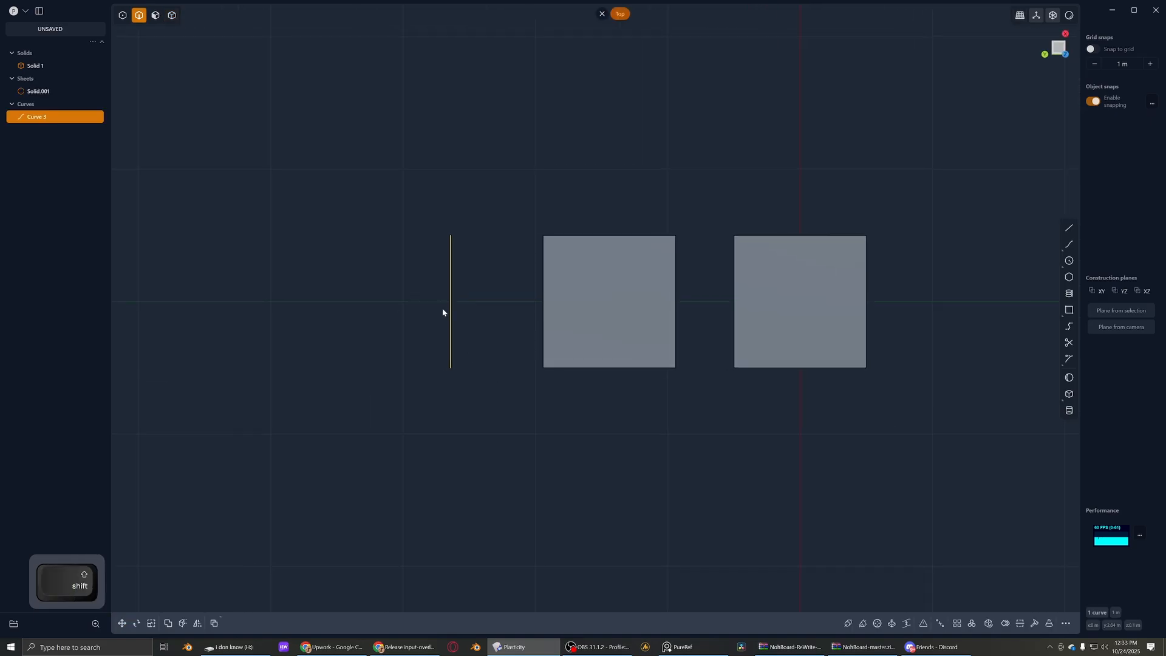
pyautogui.keyDown('shift'); pyautogui.moveTo(562, 255); pyautogui.dragTo(517, 262, button='middle'); pyautogui.keyUp('shift')
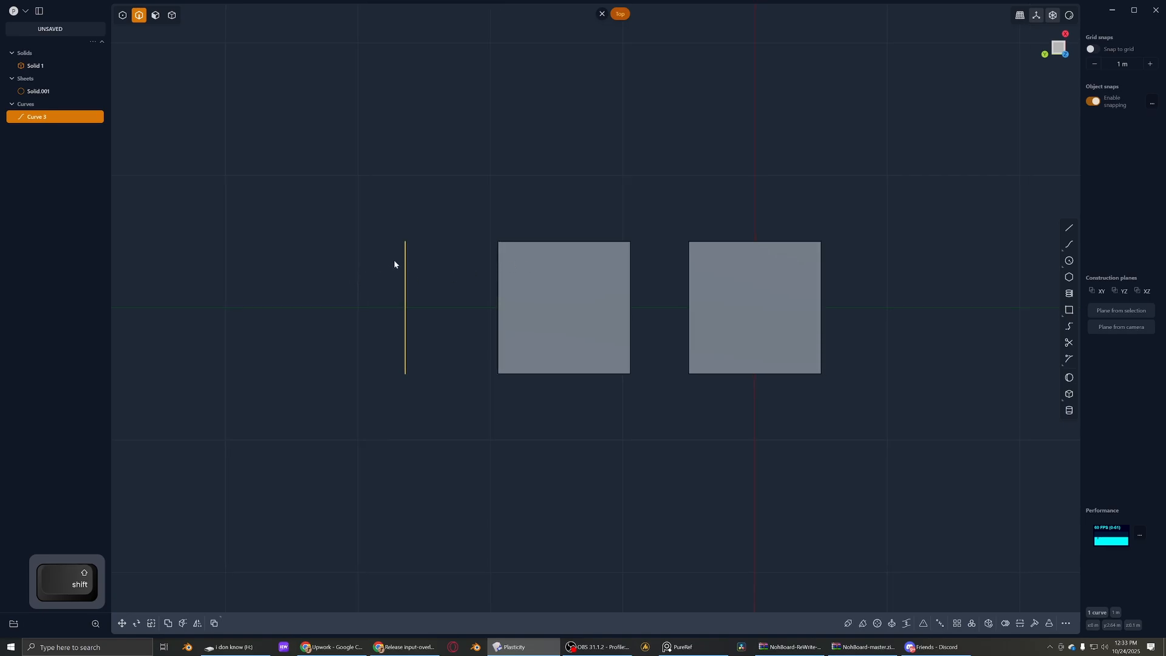
pyautogui.scroll(1, 394, 263)
pyautogui.press('x')
pyautogui.hotkey('ctrl', 'z')
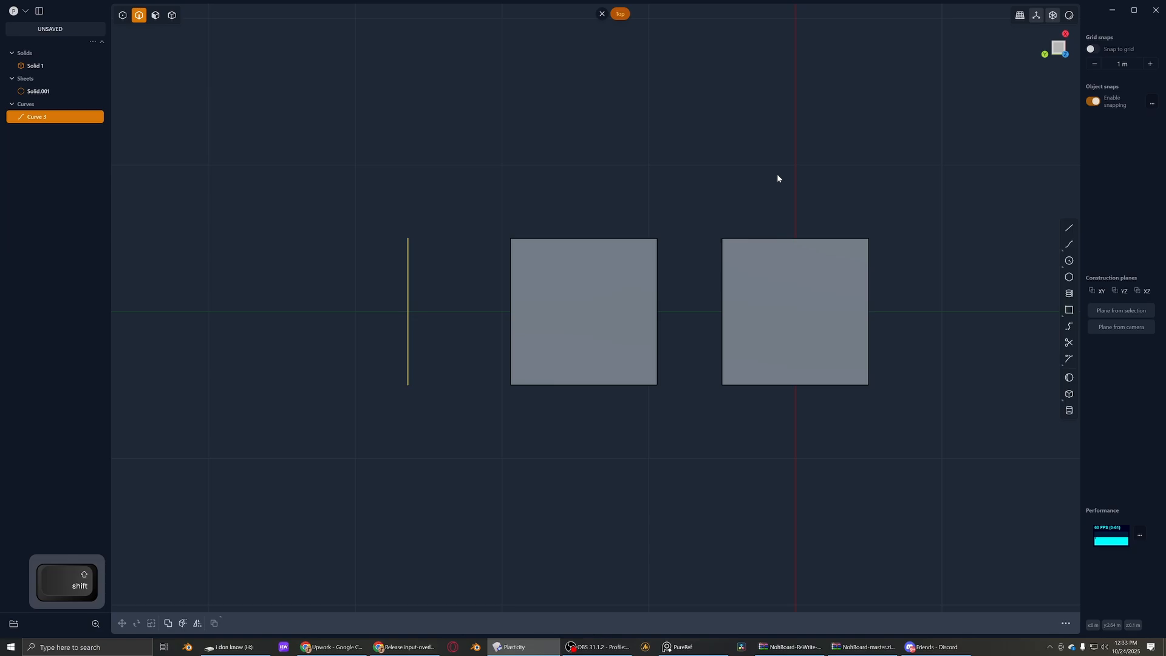
# - Draw a closed seven-point polyline on the ground plane beside the sheet and cube
pyautogui.hotkey('shift', 'a')
pyautogui.click(679, 104)
pyautogui.click(837, 119)
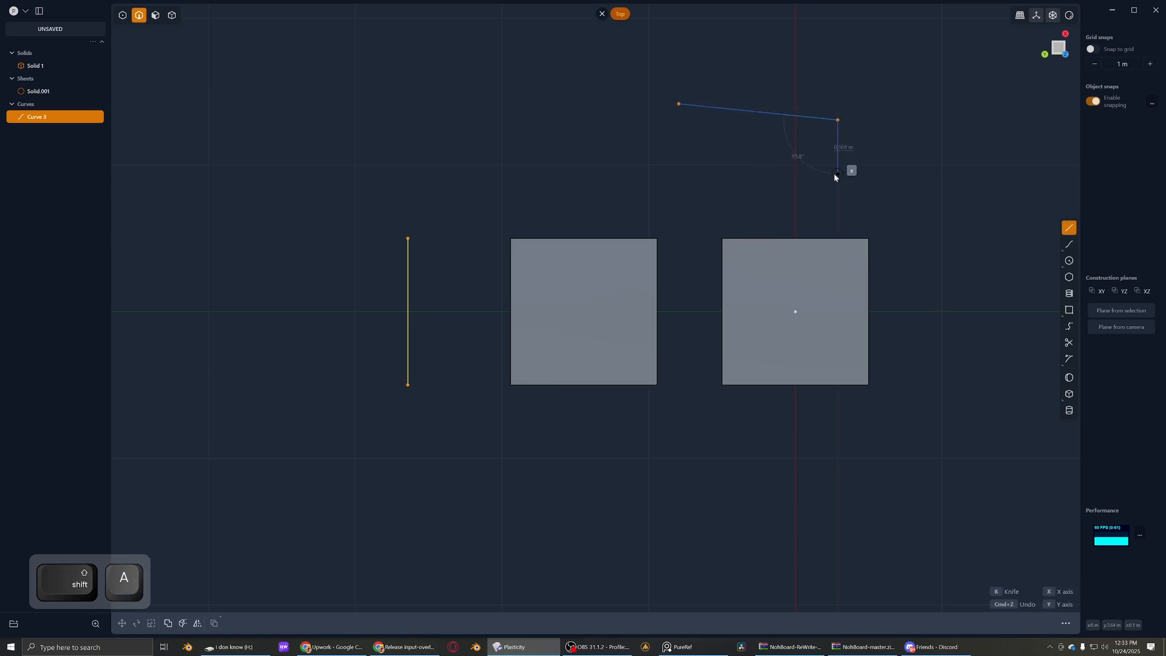
pyautogui.click(837, 174)
pyautogui.click(747, 174)
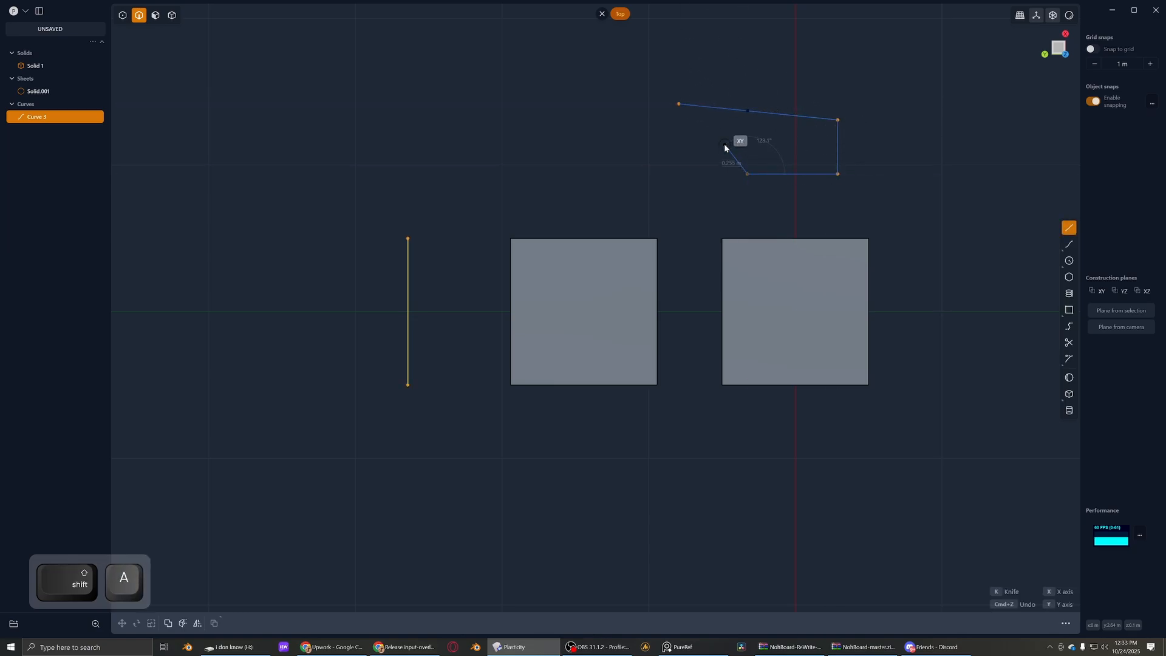
pyautogui.click(643, 144)
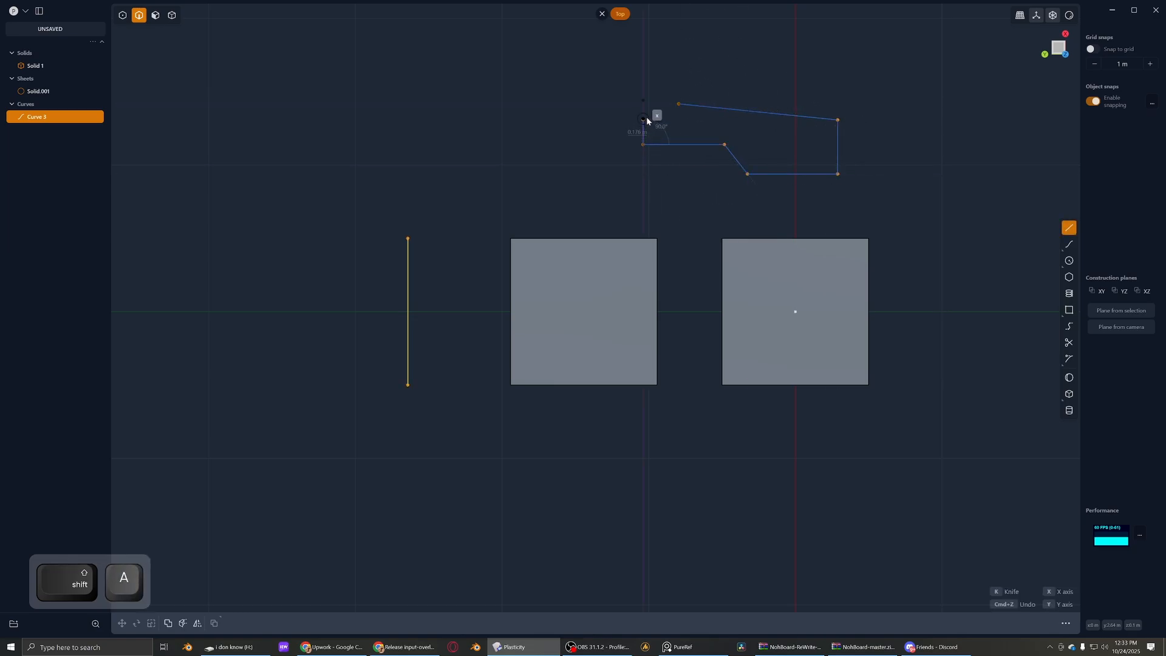
pyautogui.click(677, 102)
pyautogui.scroll(1, 789, 150)
pyautogui.scroll(5, 675, 223)
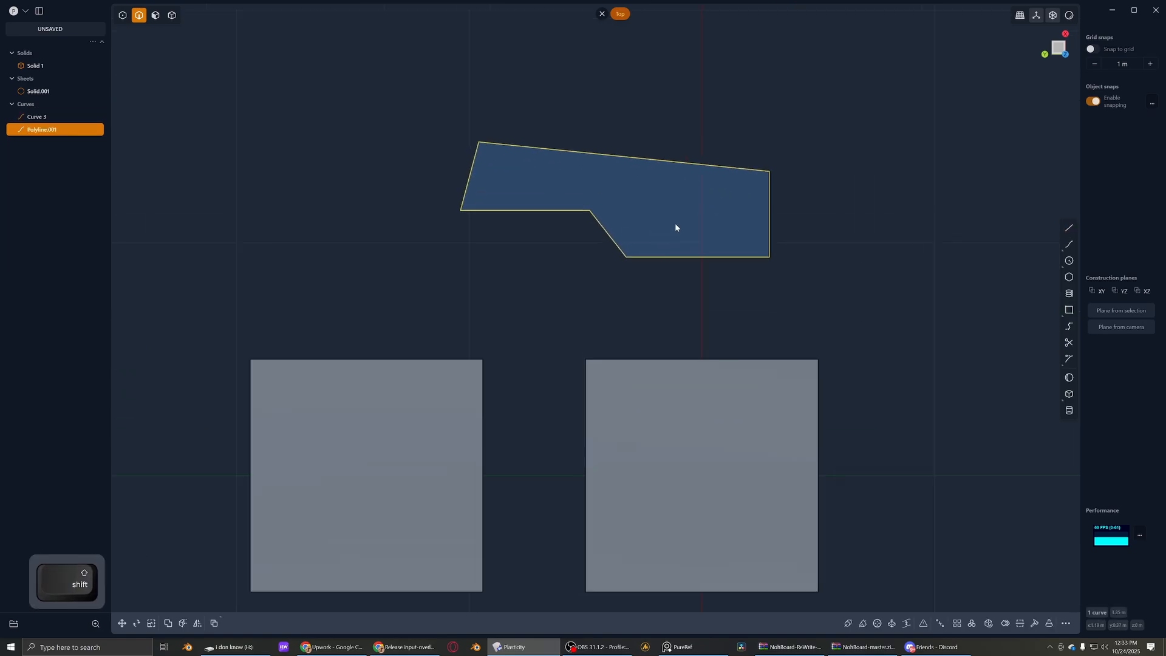
# - Show the polyline in point mode, extrude its enclosed region into a thin solid in face mode, and undo the extrusion
pyautogui.scroll(-2, 638, 242)
pyautogui.press('1')
pyautogui.click(526, 175)
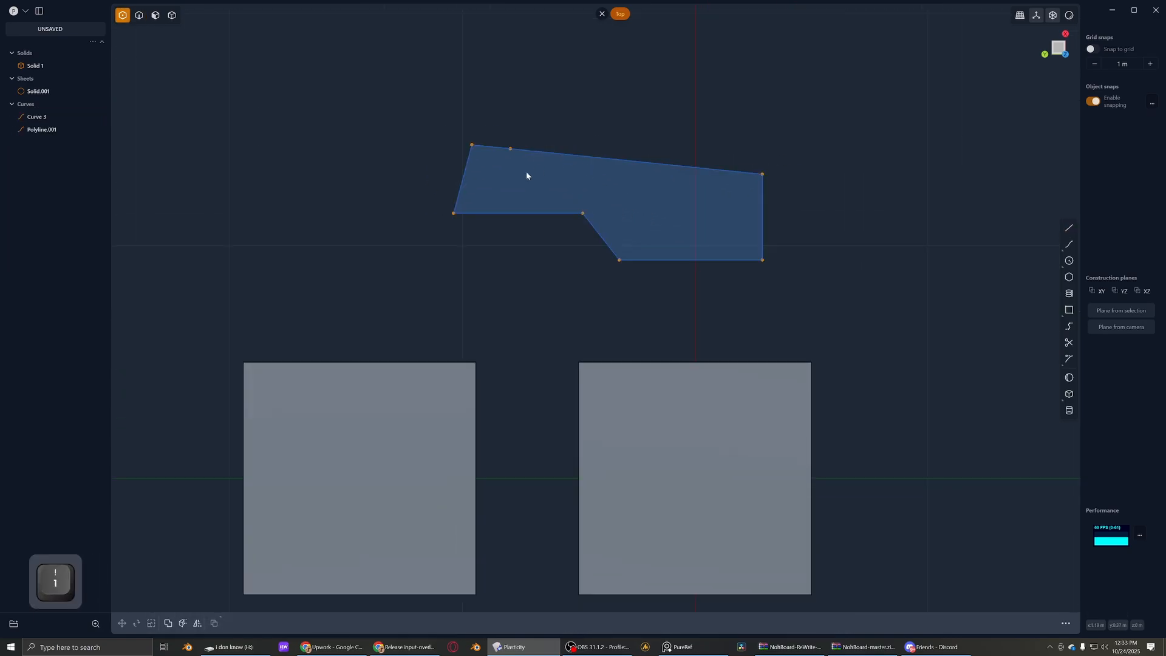
pyautogui.moveTo(568, 190); pyautogui.dragTo(544, 162, button='middle')
pyautogui.press('3')
pyautogui.click(538, 113)
pyautogui.press('e')
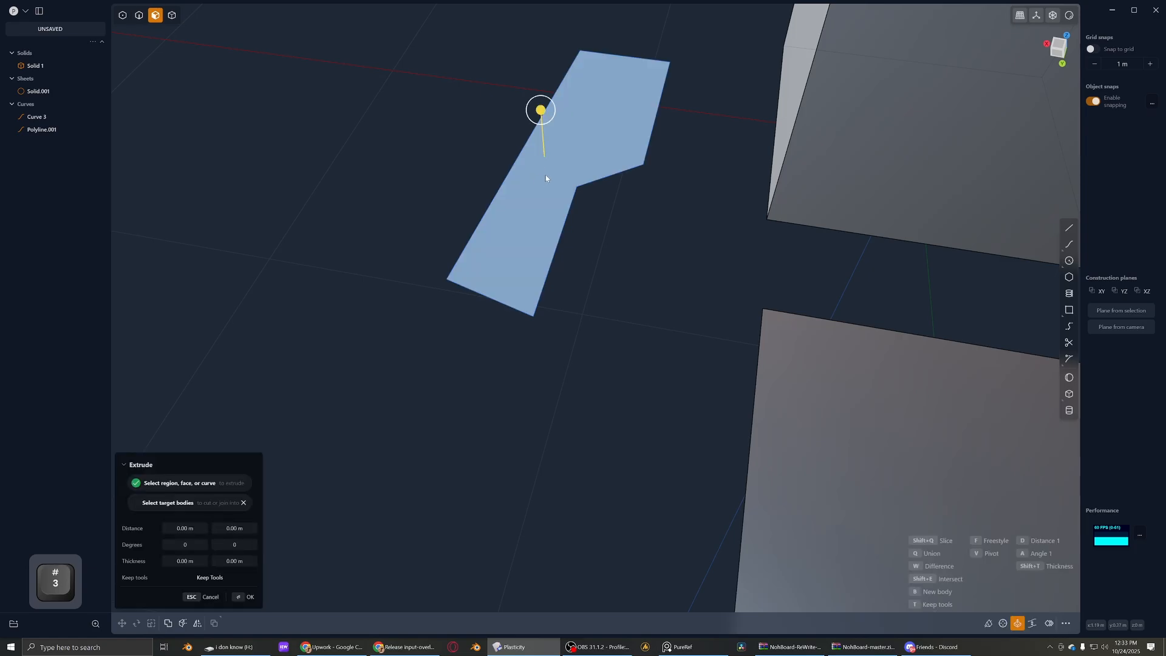
pyautogui.moveTo(538, 119); pyautogui.dragTo(541, 101)
pyautogui.rightClick(609, 151)
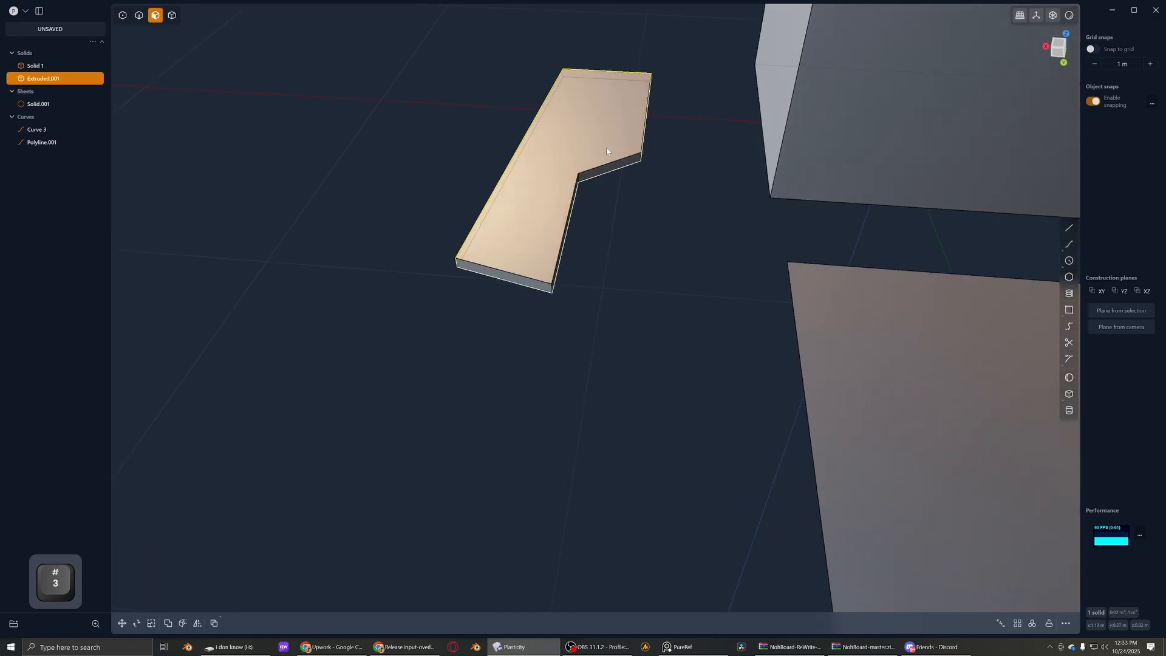
pyautogui.moveTo(611, 151); pyautogui.dragTo(628, 122, button='middle')
pyautogui.hotkey('ctrl', 'z')
# - Duplicate the region's outline as a curve, place the copy beside the original and delete it
pyautogui.click(792, 171)
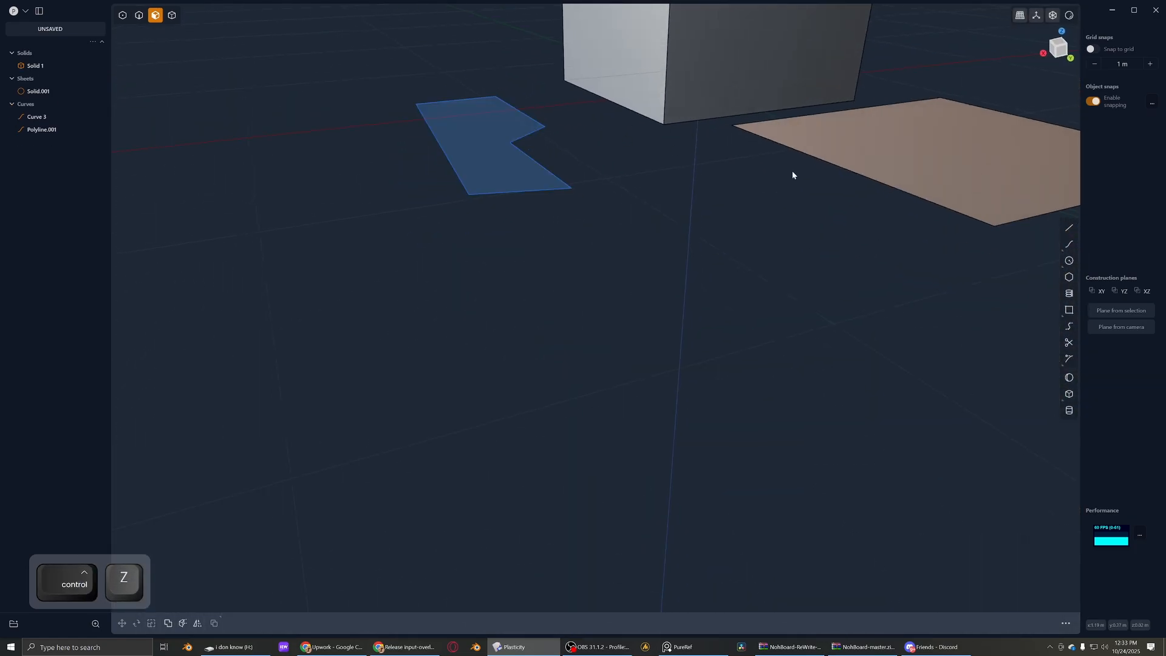
pyautogui.click(503, 145)
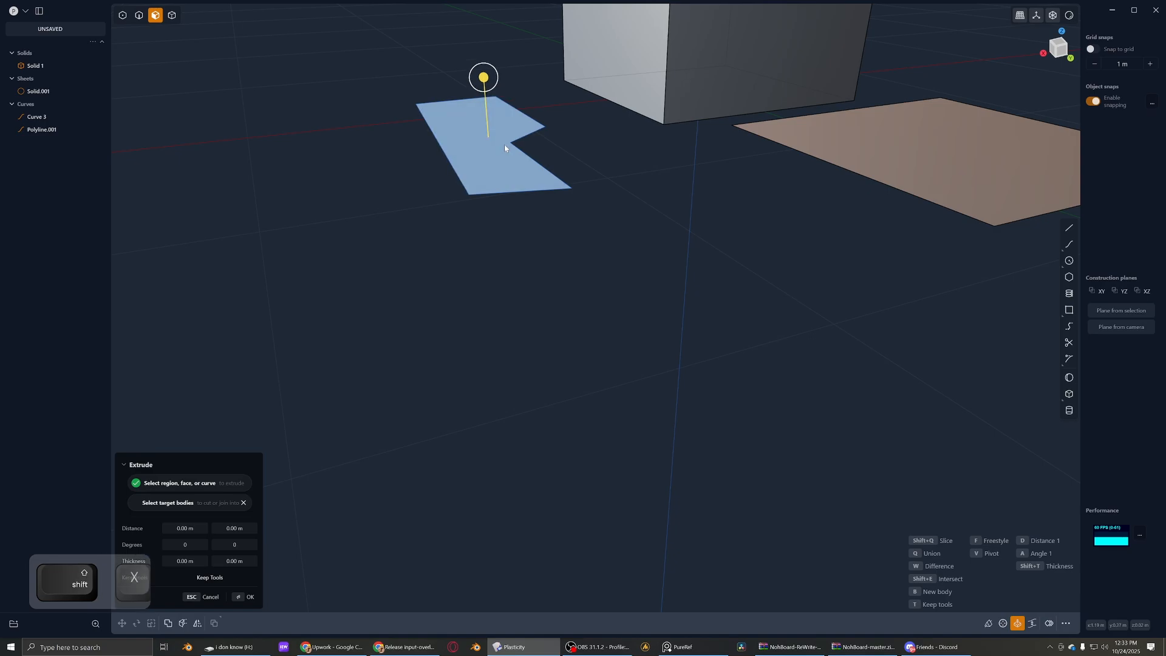
pyautogui.hotkey('ctrl', 'd')
pyautogui.press('g')
pyautogui.click(290, 108)
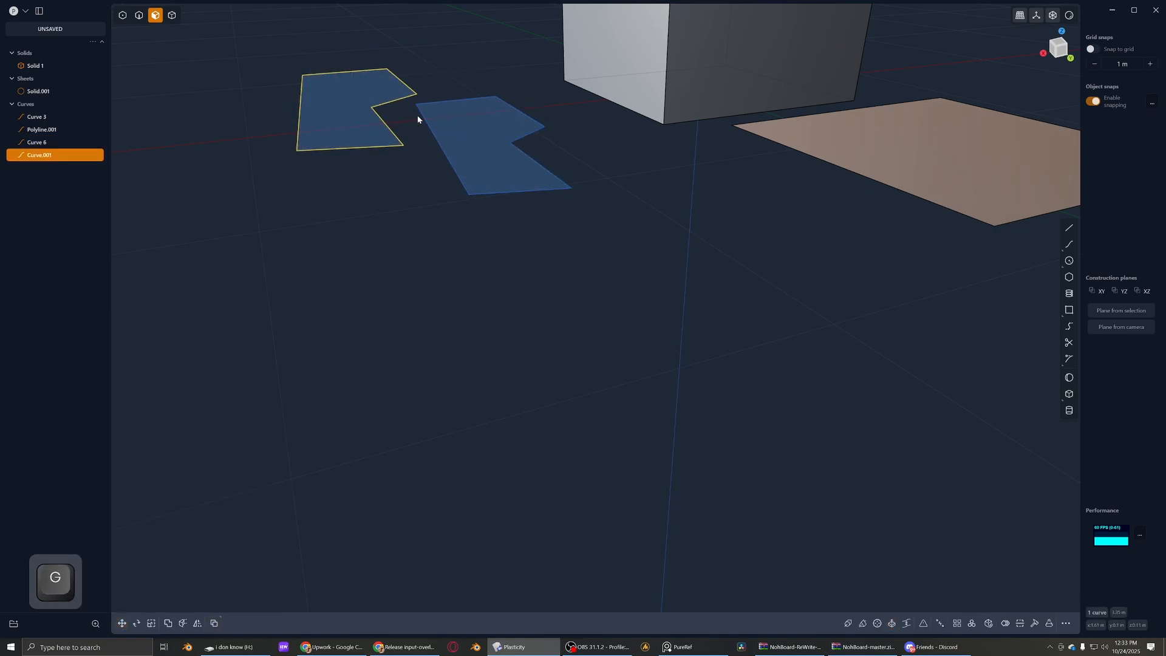
pyautogui.press('x')
# - Patch the closed outline curve into a sheet in edge mode and delete the polyline
pyautogui.press('2')
pyautogui.click(428, 132)
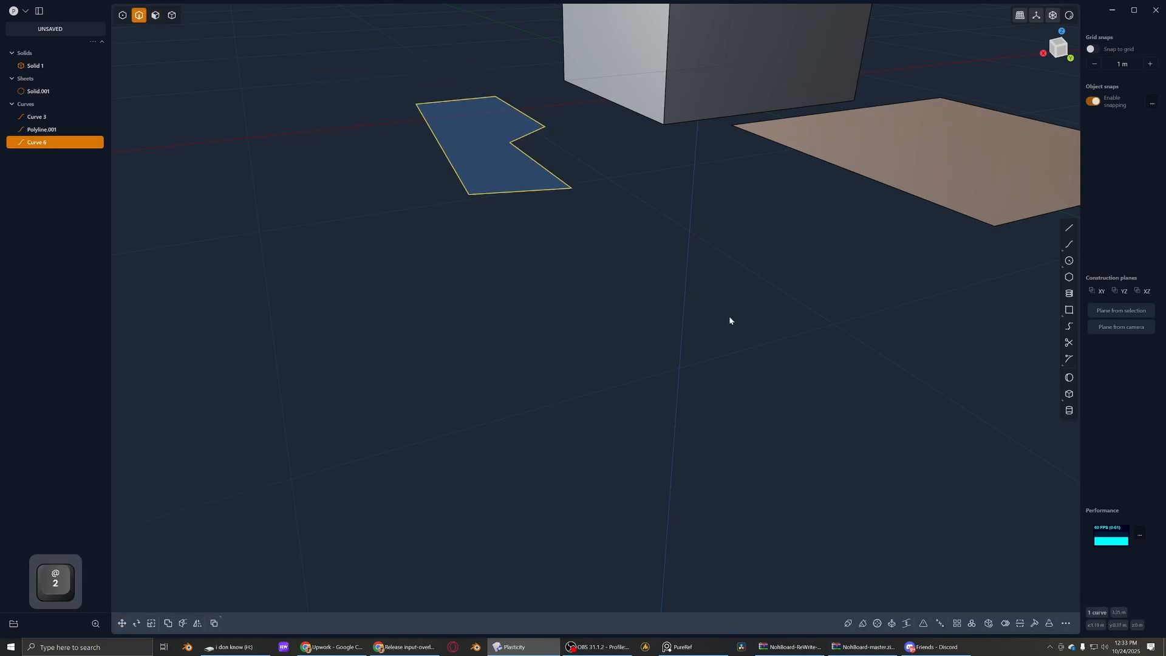
pyautogui.click(992, 625)
pyautogui.keyDown('shift'); pyautogui.moveTo(598, 264); pyautogui.dragTo(632, 370, button='middle'); pyautogui.keyUp('shift')
pyautogui.click(632, 369)
pyautogui.click(576, 282)
pyautogui.press('x')
pyautogui.scroll(-1, 570, 283)
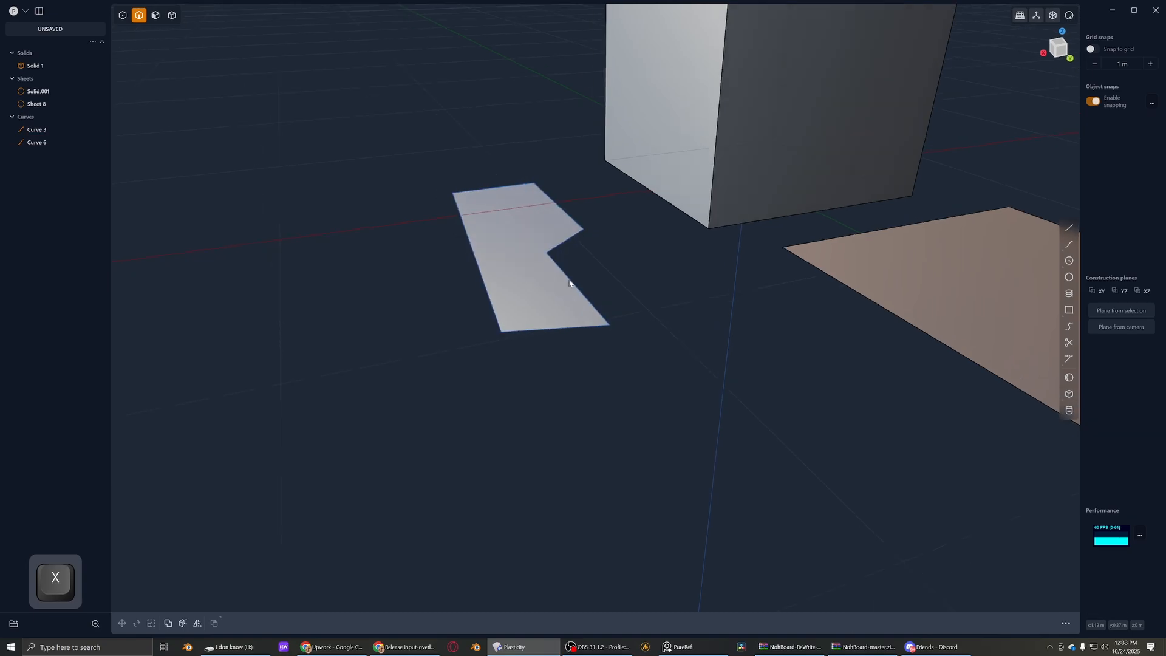
# - Move the patched sheet away from its outline in solid mode, and delete the leftover outline curve in edge mode
pyautogui.press('4')
pyautogui.moveTo(570, 283); pyautogui.dragTo(535, 257, button='middle')
pyautogui.click(539, 263)
pyautogui.press('g')
pyautogui.click(420, 150)
pyautogui.click(535, 257)
pyautogui.press('2')
pyautogui.click(534, 255)
pyautogui.press('x')
# - Extrude the patched sheet's face upward into a solid in face mode and deselect it
pyautogui.press('4')
pyautogui.click(444, 179)
pyautogui.moveTo(444, 178); pyautogui.dragTo(523, 217, button='middle')
pyautogui.scroll(-4, 393, 237)
pyautogui.scroll(1, 415, 212)
pyautogui.press('3')
pyautogui.click(416, 211)
pyautogui.moveTo(415, 211); pyautogui.dragTo(401, 257, button='middle')
pyautogui.press('e')
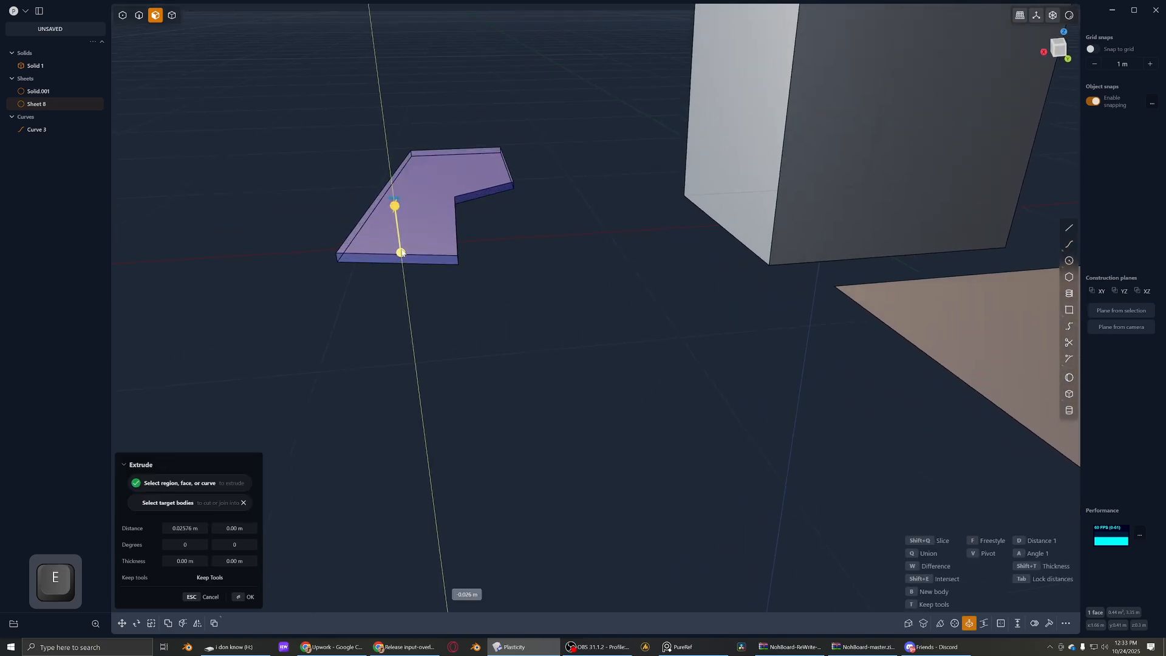
pyautogui.click(398, 237)
pyautogui.click(543, 264)
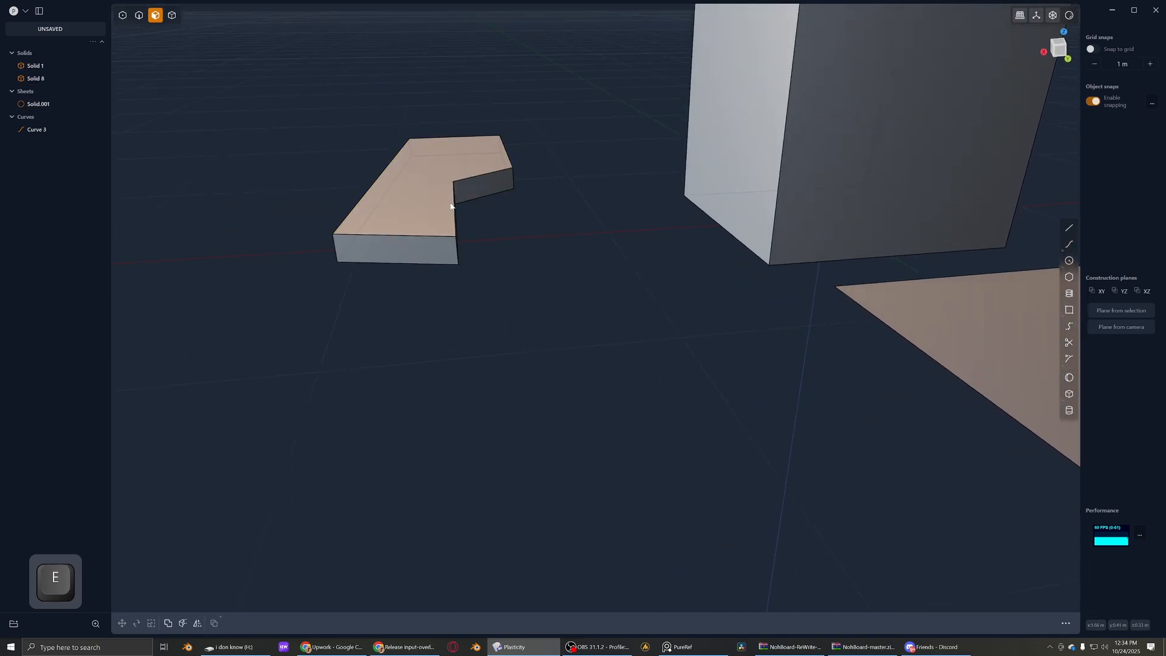
# - Pick the extruded solid's top face, and select the whole body in solid mode and delete it
pyautogui.click(450, 206)
pyautogui.press('4')
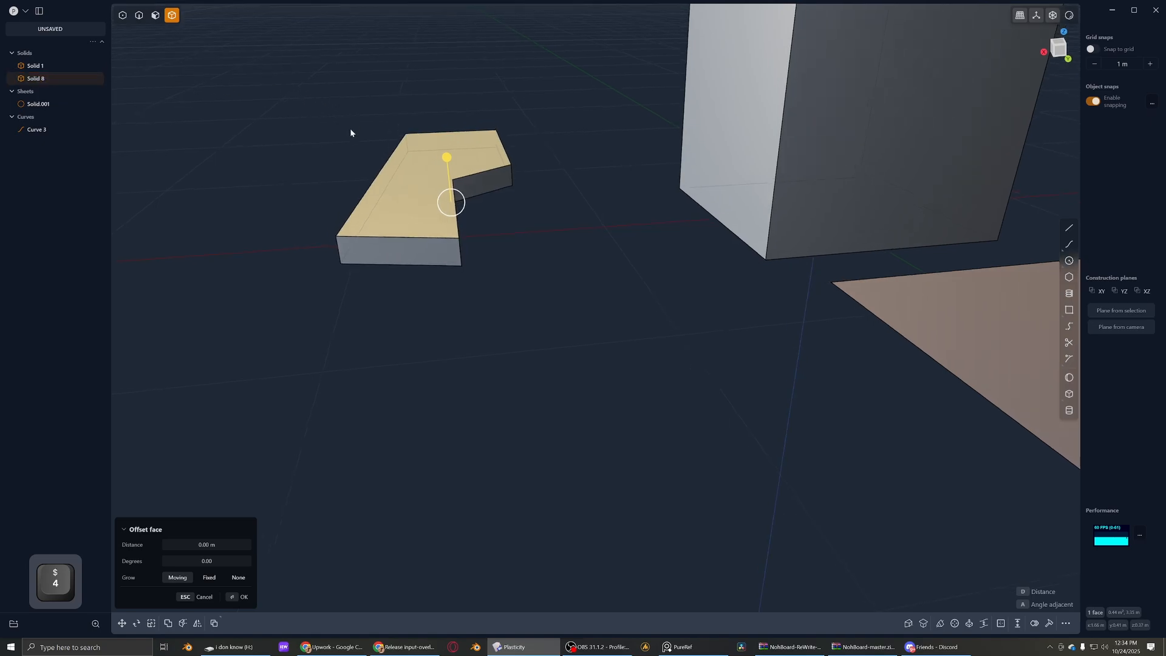
pyautogui.moveTo(350, 129); pyautogui.dragTo(391, 326, button='middle')
pyautogui.click(393, 326)
pyautogui.scroll(-5, 392, 326)
pyautogui.click(443, 236)
pyautogui.moveTo(522, 274); pyautogui.dragTo(415, 304, button='middle')
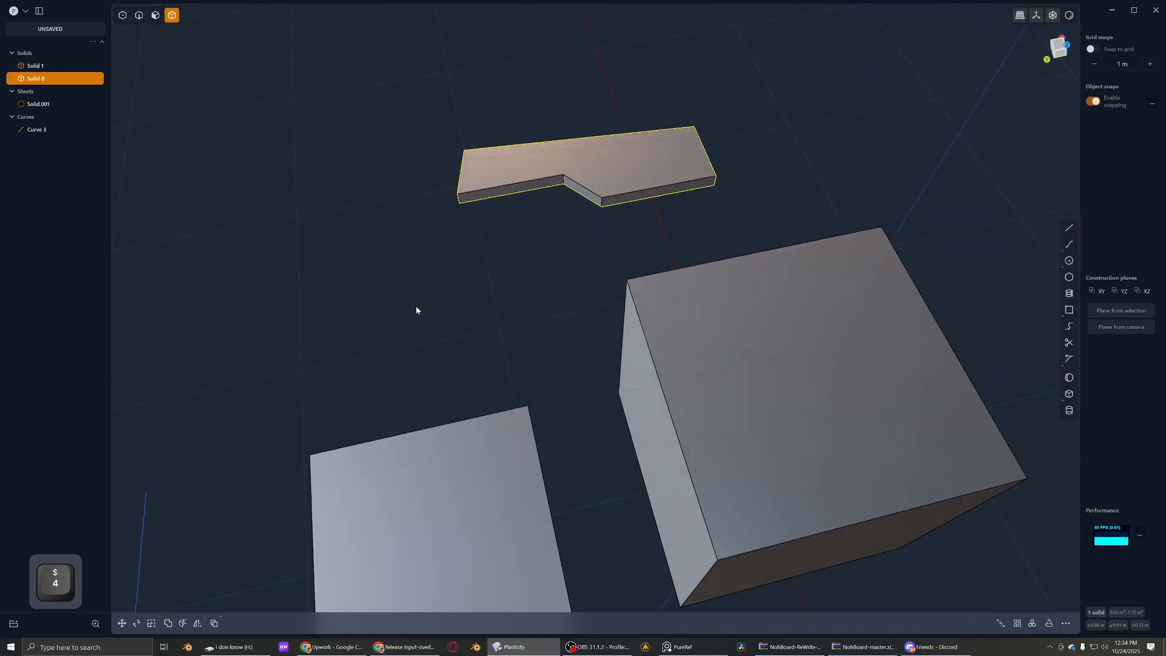
pyautogui.press('Delete')
# - Try offsetting the outline of the square sheet's face in face mode, cancel it and deselect in solid mode
pyautogui.scroll(-3, 449, 309)
pyautogui.keyDown('shift'); pyautogui.moveTo(500, 338); pyautogui.dragTo(567, 274, button='middle'); pyautogui.keyUp('shift')
pyautogui.press('2')
pyautogui.click(491, 346)
pyautogui.moveTo(512, 392); pyautogui.dragTo(463, 346, button='middle')
pyautogui.press('3')
pyautogui.click(502, 419)
pyautogui.scroll(-2, 513, 412)
pyautogui.scroll(5, 463, 347)
pyautogui.press('o')
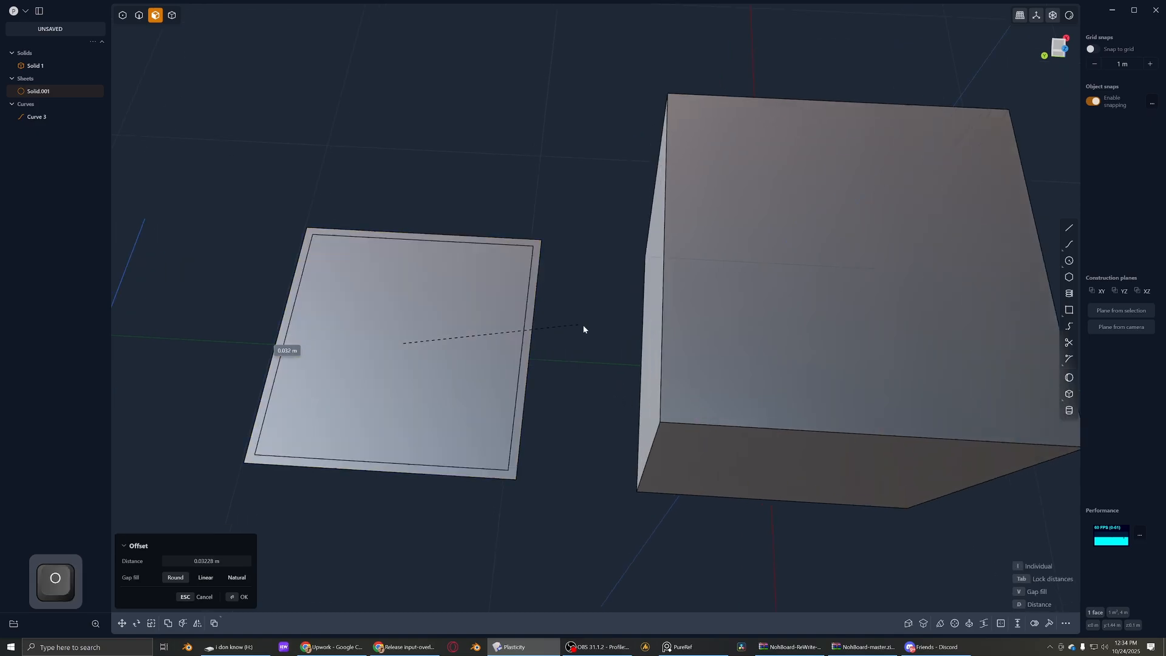
pyautogui.press('Escape')
pyautogui.scroll(-3, 585, 330)
pyautogui.press('4')
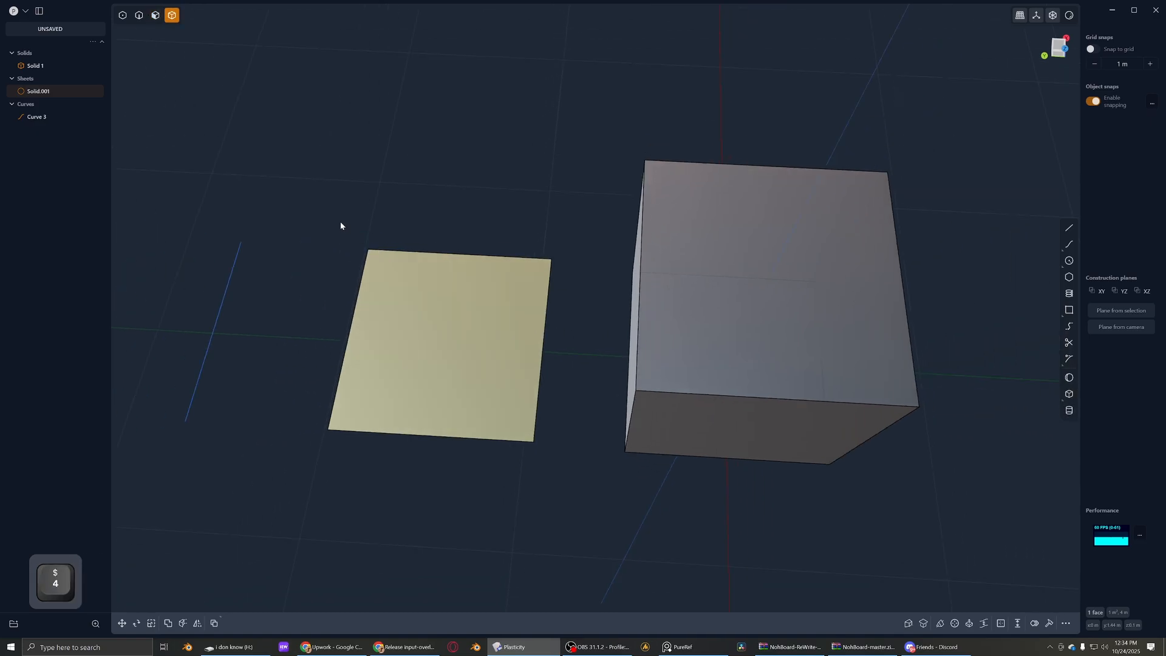
pyautogui.click(340, 222)
# - Select the straight curve in edge mode, try scaling it twice and undo each scaling
pyautogui.scroll(-2, 342, 225)
pyautogui.keyDown('shift'); pyautogui.moveTo(389, 313); pyautogui.dragTo(580, 288, button='middle'); pyautogui.keyUp('shift')
pyautogui.press('2')
pyautogui.click(458, 279)
pyautogui.moveTo(460, 281); pyautogui.dragTo(434, 289, button='middle')
pyautogui.scroll(4, 524, 264)
pyautogui.press('s')
pyautogui.hotkey('ctrl', 'z')
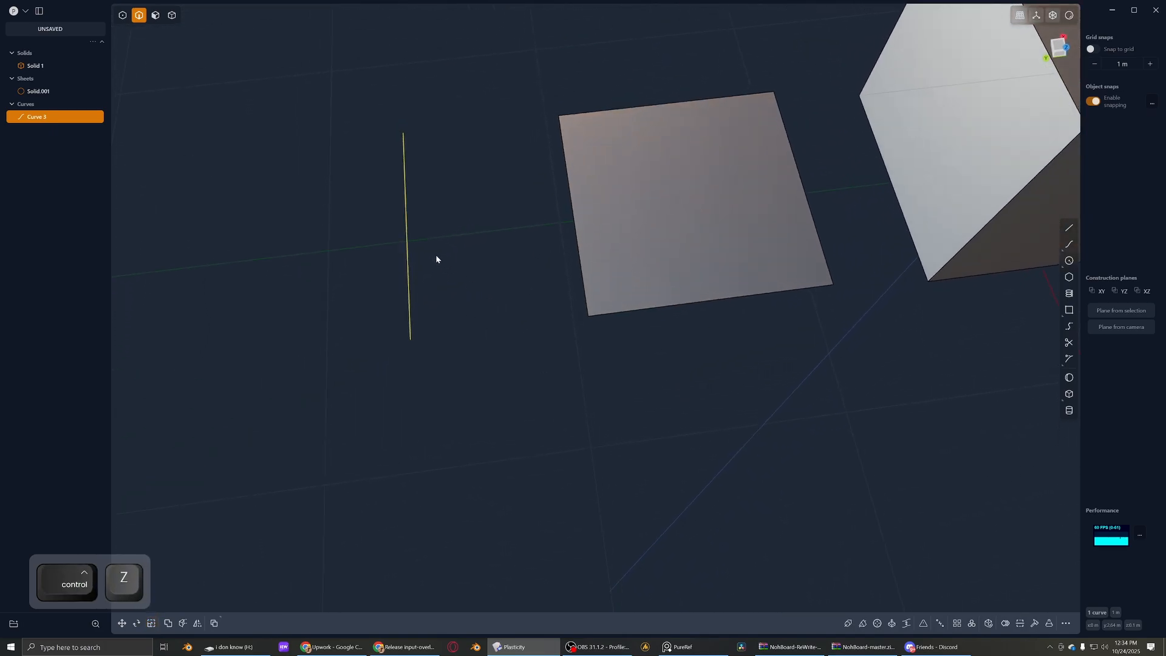
pyautogui.scroll(-4, 527, 250)
pyautogui.keyDown('shift'); pyautogui.moveTo(512, 237); pyautogui.dragTo(580, 276, button='middle'); pyautogui.keyUp('shift')
pyautogui.press('s')
pyautogui.hotkey('ctrl', 'z')
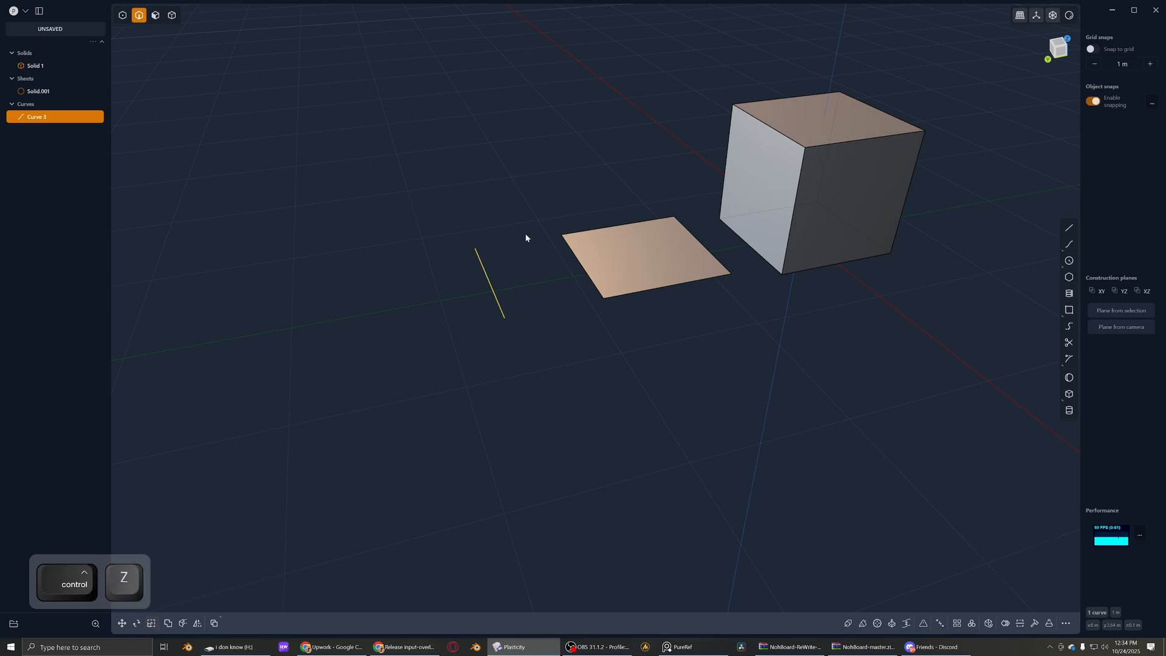
# - Delete the straight curve and draw a closed seven-point polyline beside the sheet in the top view
pyautogui.moveTo(526, 237); pyautogui.dragTo(511, 301, button='middle')
pyautogui.press('x')
pyautogui.hotkey('shift', 'a')
pyautogui.click(492, 220)
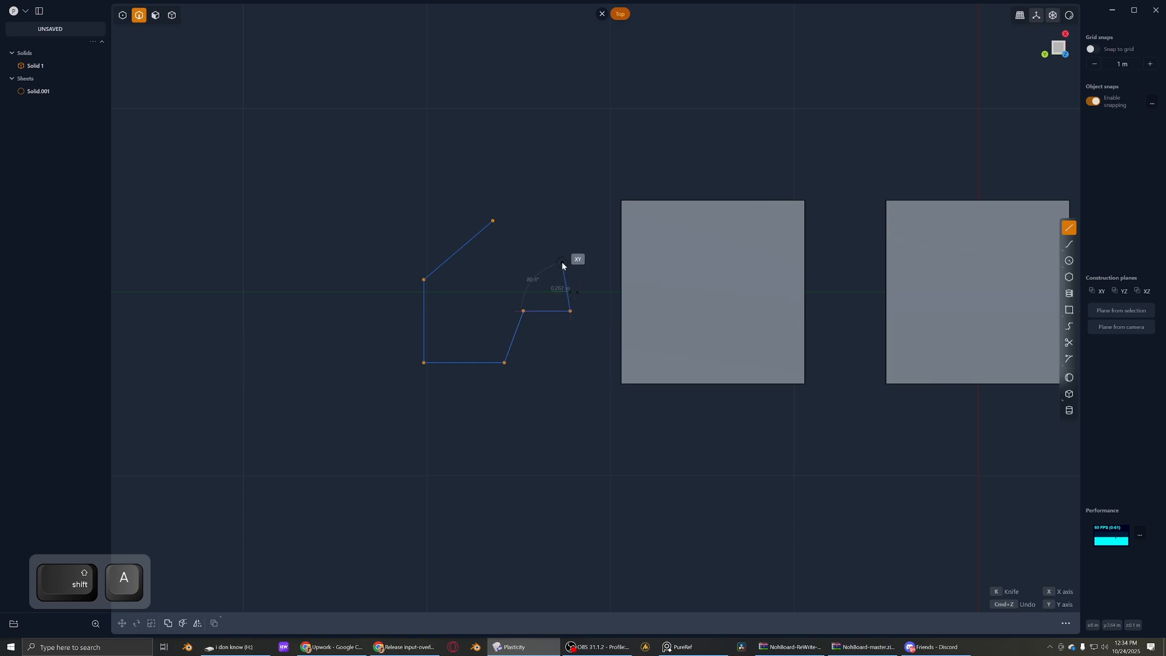
pyautogui.hotkey('ctrl', 'z')
pyautogui.click(571, 213)
pyautogui.click(492, 221)
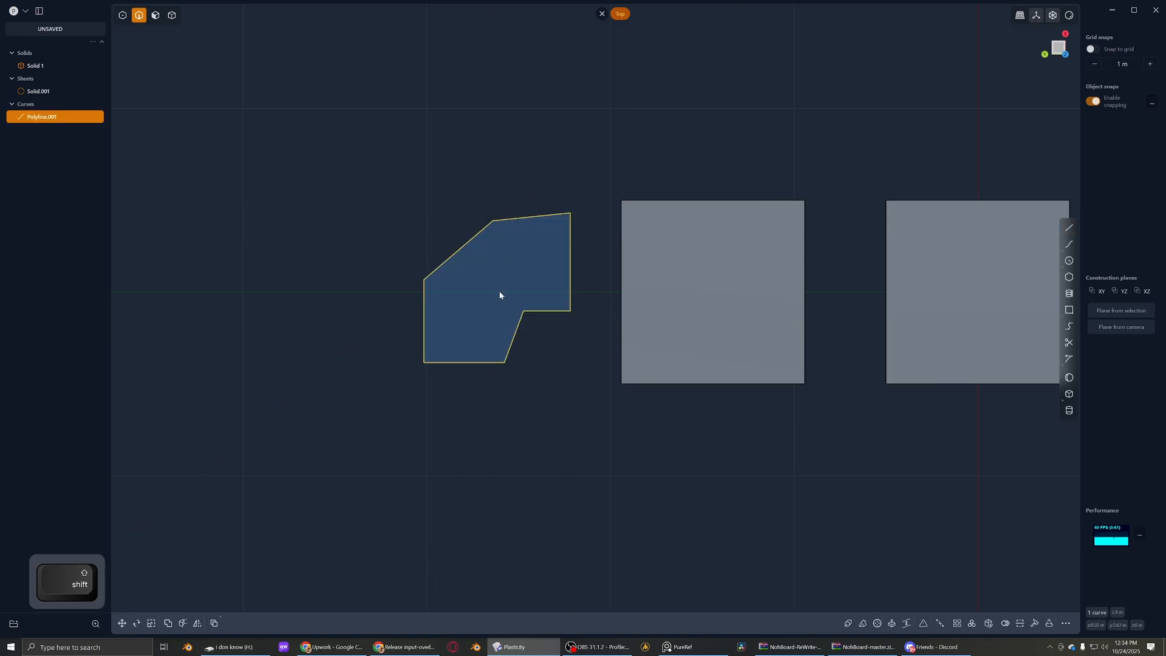
# - Fillet the polyline's corners and extrude its enclosed region into a solid in face mode
pyautogui.press('b')
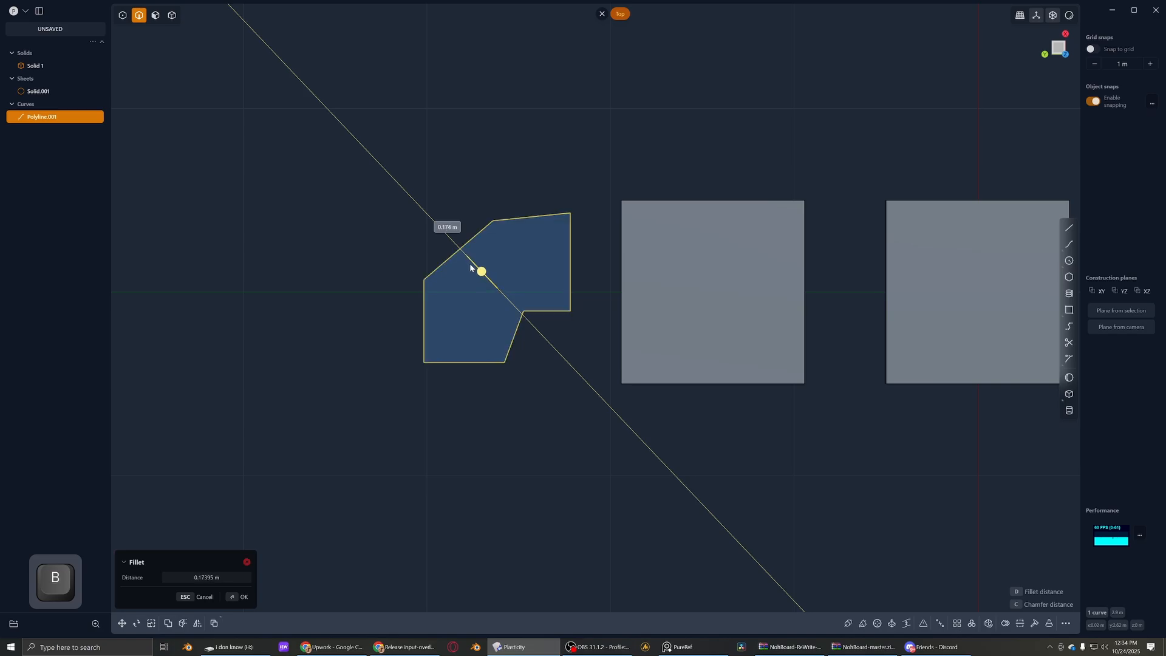
pyautogui.click(484, 280)
pyautogui.press('3')
pyautogui.click(483, 283)
pyautogui.moveTo(484, 283); pyautogui.dragTo(484, 240, button='middle')
pyautogui.moveTo(485, 262); pyautogui.dragTo(484, 255)
pyautogui.rightClick(485, 253)
# - Chamfer the extruded solid's top edge loop by about 0.045 m in edge mode
pyautogui.moveTo(485, 254); pyautogui.dragTo(503, 217, button='middle')
pyautogui.scroll(4, 515, 298)
pyautogui.press('2')
pyautogui.click(513, 312)
pyautogui.keyDown('shift'); pyautogui.moveTo(513, 312); pyautogui.dragTo(411, 342); pyautogui.keyUp('shift')
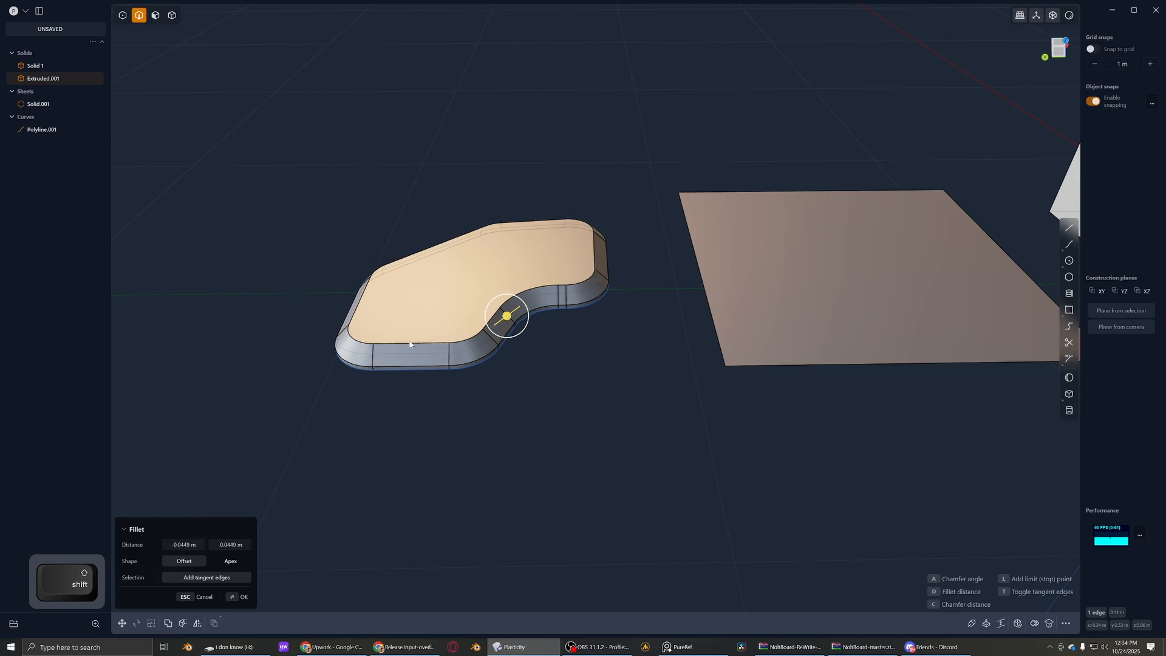
pyautogui.rightClick(411, 342)
pyautogui.moveTo(480, 325)
pyautogui.mouseDown(button='middle')
pyautogui.moveTo(482, 264)
pyautogui.moveTo(468, 307)
pyautogui.mouseUp(button='middle')
# - Delete the chamfered solid in solid mode and its leftover polyline in edge mode
pyautogui.press('4')
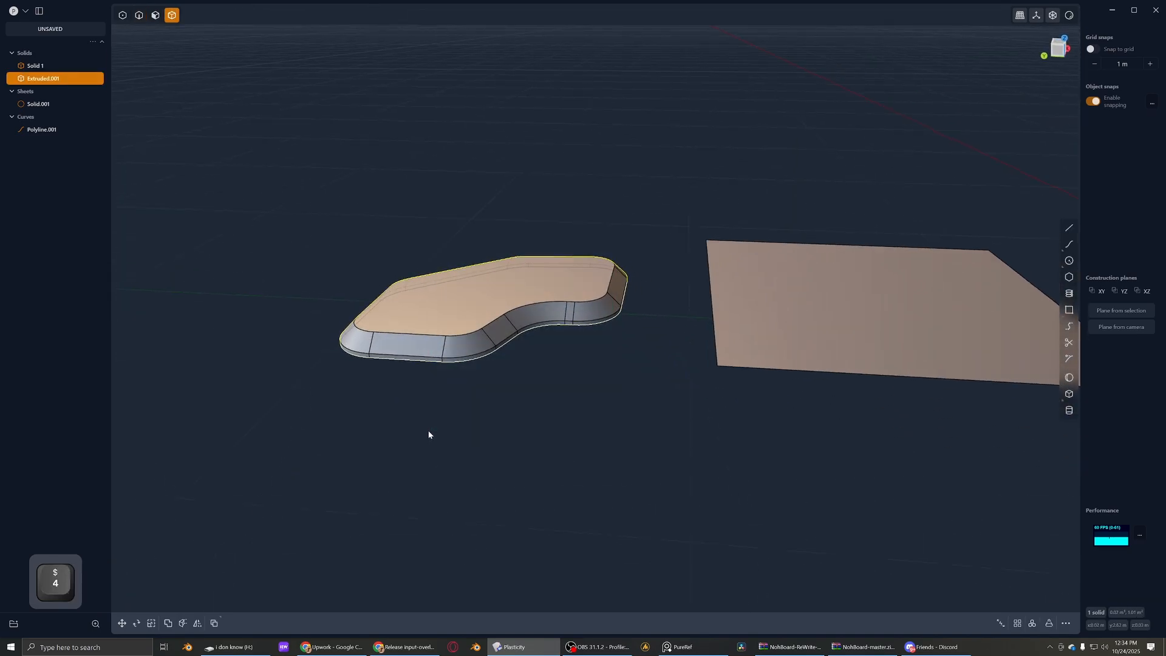
pyautogui.press('x')
pyautogui.moveTo(429, 432); pyautogui.dragTo(491, 400, button='middle')
pyautogui.scroll(-3, 491, 398)
pyautogui.press('2')
pyautogui.click(492, 361)
pyautogui.press('x')
pyautogui.scroll(-3, 494, 361)
# - Draw a straight line about 0.77 m long beside the sheet in the top view, roughly along the X axis
pyautogui.moveTo(547, 374); pyautogui.dragTo(574, 385, button='middle')
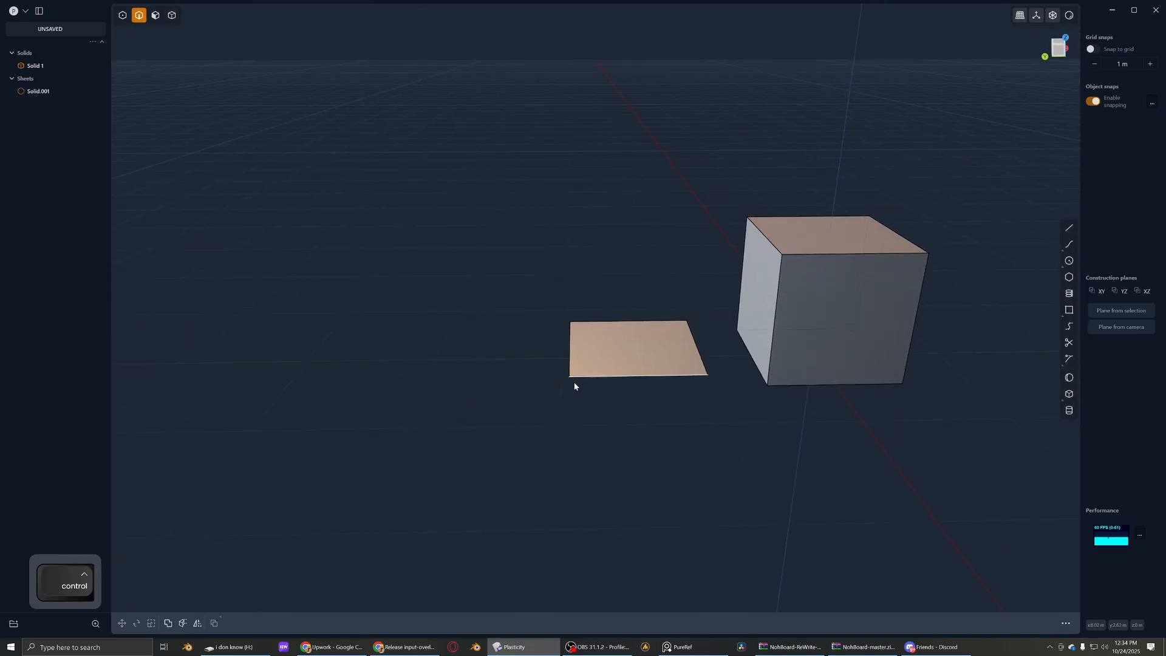
pyautogui.hotkey('shift', 'a')
pyautogui.rightClick(504, 342)
pyautogui.keyDown('alt'); pyautogui.moveTo(498, 368); pyautogui.dragTo(486, 297, button='middle'); pyautogui.keyUp('alt')
pyautogui.hotkey('shift', 'a')
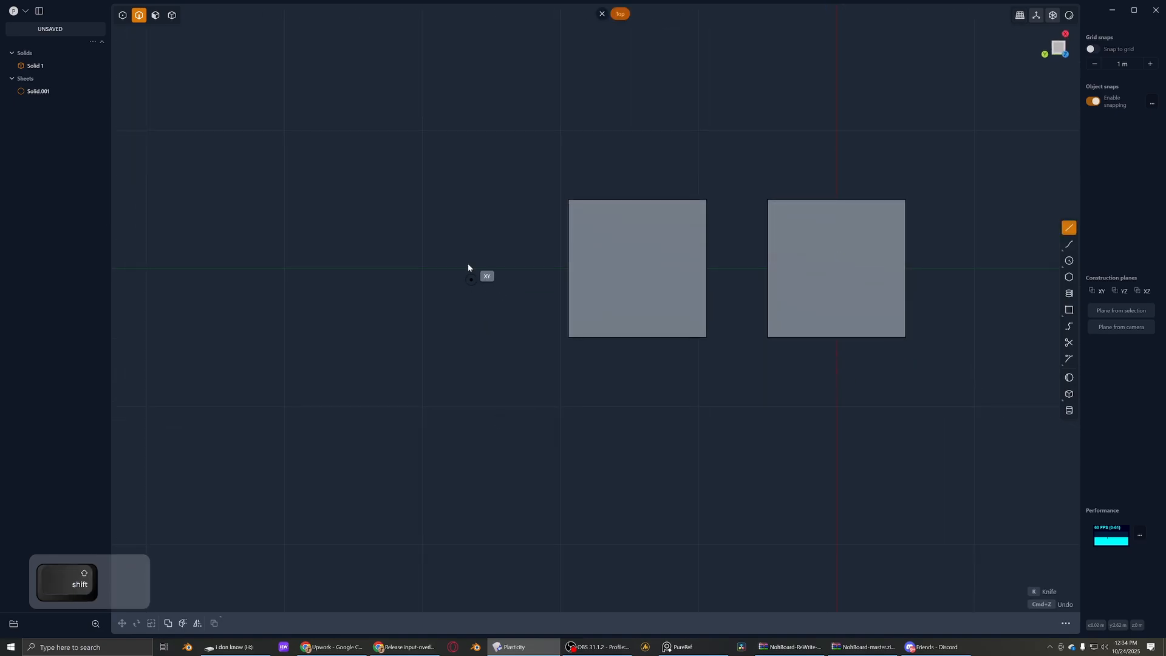
pyautogui.click(462, 218)
pyautogui.click(460, 326)
pyautogui.rightClick(467, 326)
pyautogui.scroll(-2, 546, 323)
# - Switch to solid mode and select the cube
pyautogui.keyDown('shift'); pyautogui.moveTo(630, 321); pyautogui.dragTo(394, 349, button='middle'); pyautogui.keyUp('shift')
pyautogui.scroll(-2, 388, 349)
pyautogui.press('4')
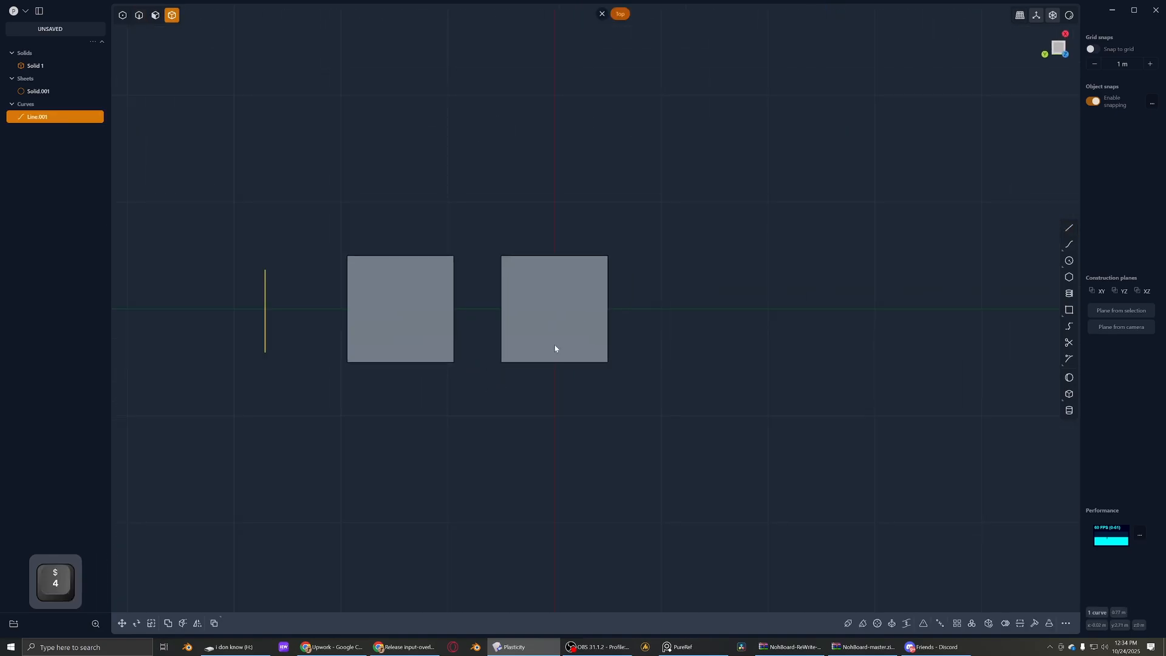
pyautogui.click(555, 347)
pyautogui.moveTo(555, 347); pyautogui.dragTo(533, 227, button='middle')
pyautogui.scroll(5, 576, 268)
pyautogui.moveTo(540, 318); pyautogui.dragTo(446, 335, button='middle')
# - Select an edge of the cube in edge mode, try filleting it and undo the change
pyautogui.press('2')
pyautogui.click(549, 343)
pyautogui.scroll(2, 551, 333)
pyautogui.moveTo(555, 332); pyautogui.dragTo(687, 377)
pyautogui.scroll(-2, 687, 377)
pyautogui.keyDown('shift'); pyautogui.moveTo(687, 377); pyautogui.dragTo(530, 173, button='middle'); pyautogui.keyUp('shift')
pyautogui.rightClick(549, 240)
pyautogui.hotkey('ctrl', 'z')
pyautogui.press('Escape')
# - Select the cube's front face in face mode, and return to solid mode with nothing selected
pyautogui.press('3')
pyautogui.click(599, 199)
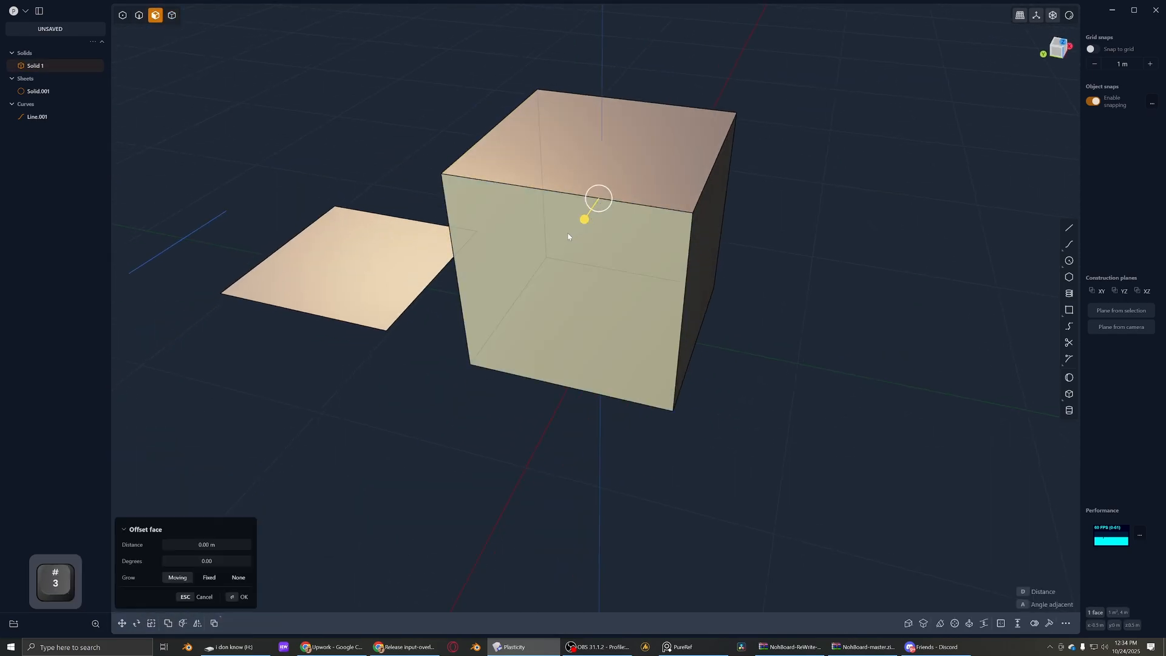
pyautogui.press('4')
pyautogui.scroll(-1, 520, 247)
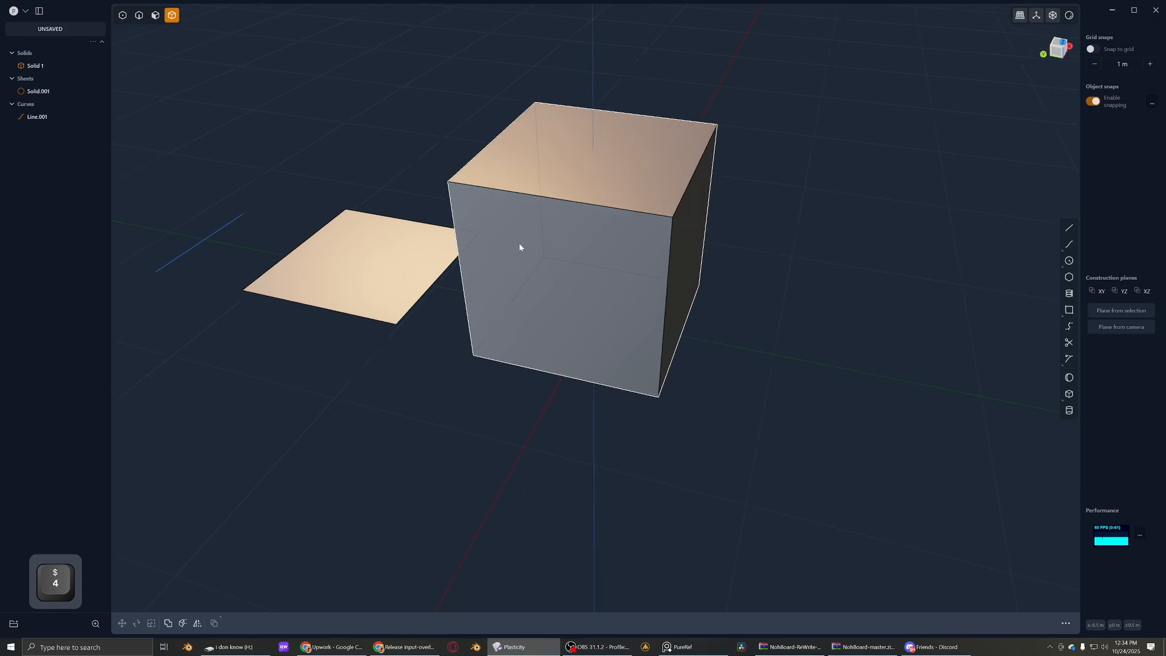
pyautogui.keyDown('shift'); pyautogui.moveTo(476, 263); pyautogui.dragTo(370, 211, button='middle'); pyautogui.keyUp('shift')
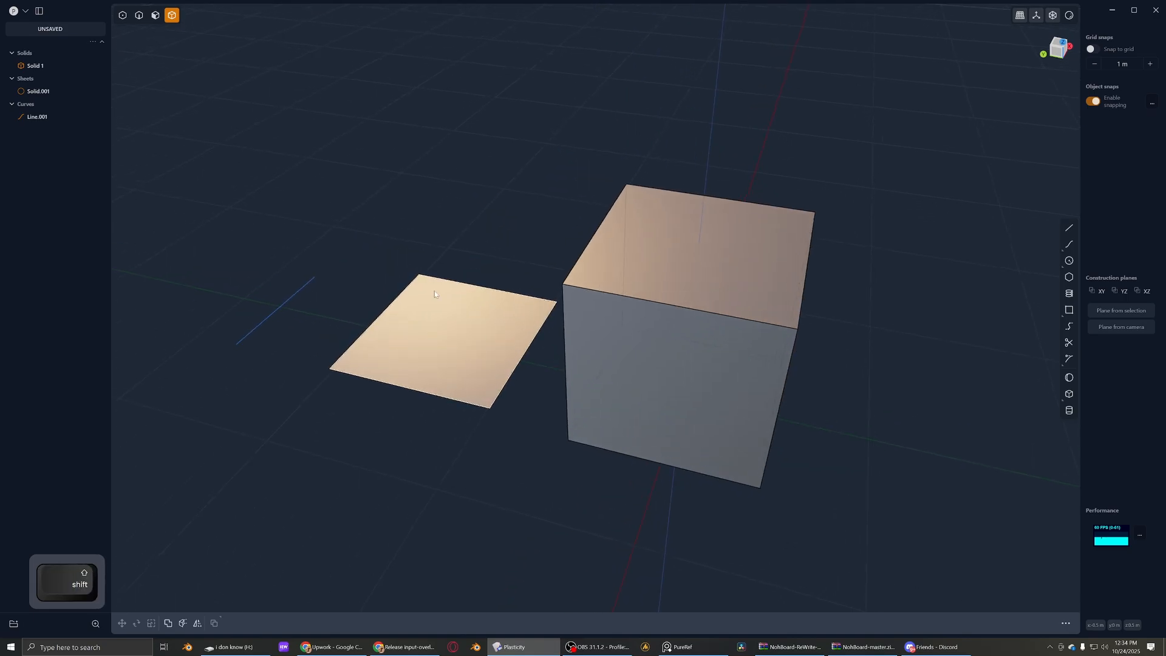
# - Try moving the line's far endpoint freely in point mode and undo the move
pyautogui.press('1')
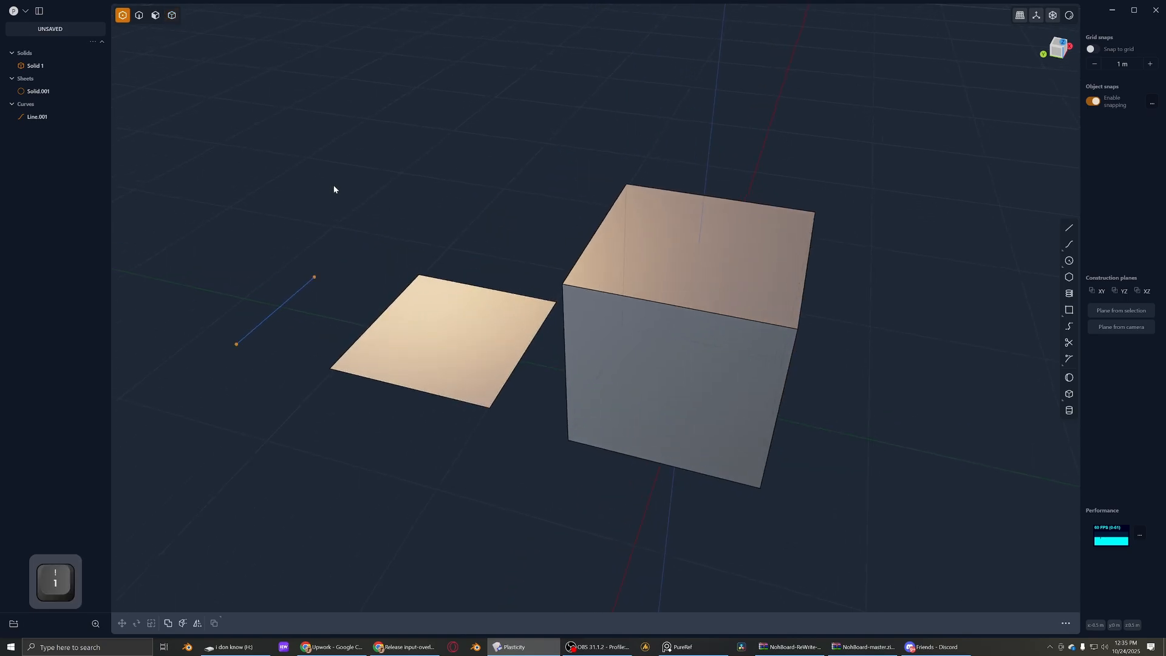
pyautogui.moveTo(216, 173); pyautogui.dragTo(325, 296)
pyautogui.press('g')
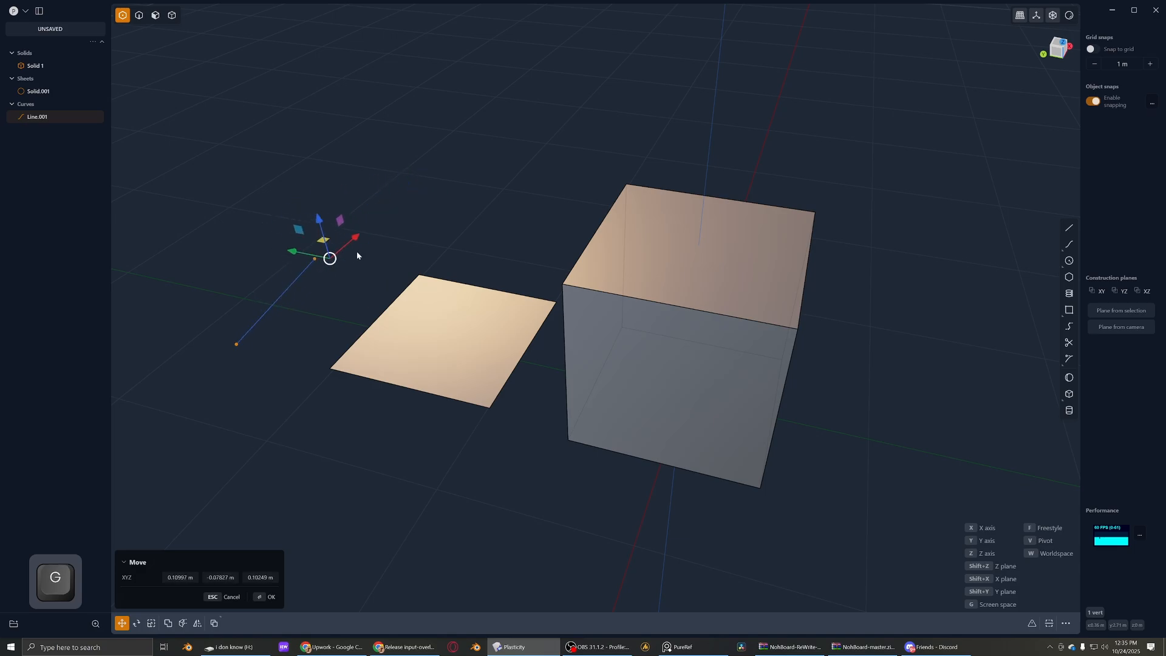
pyautogui.hotkey('ctrl', 'z')
pyautogui.scroll(1, 289, 303)
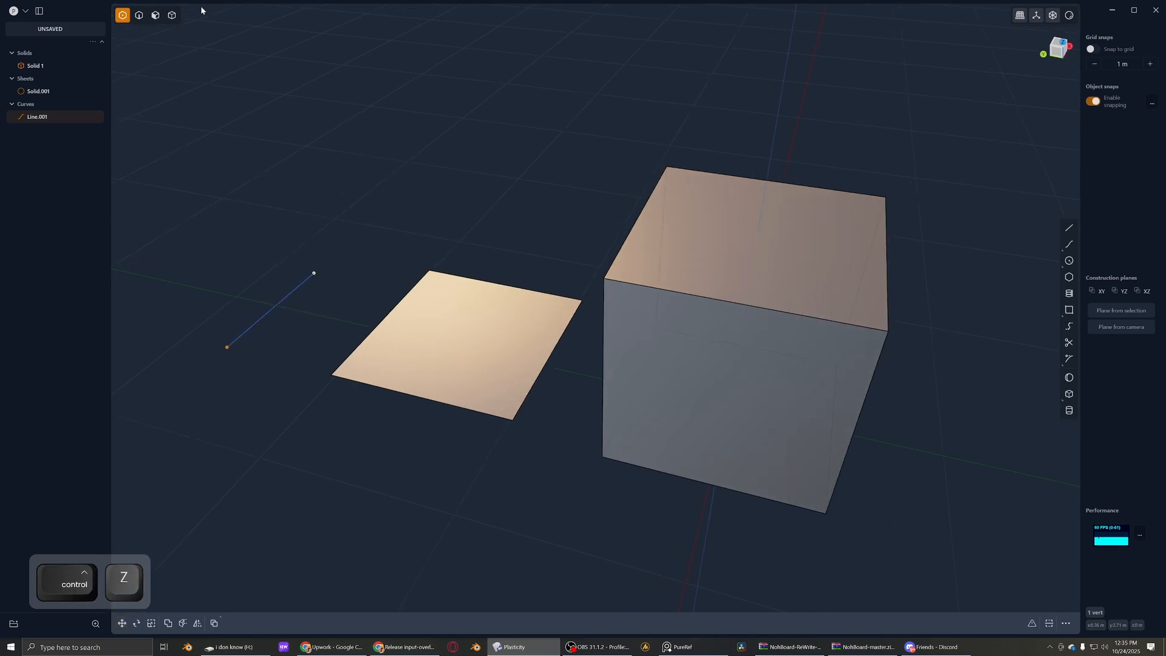
# - Select the sheet's back edge in edge mode, try extending the sheet from it and undo the change
pyautogui.press('2')
pyautogui.click(454, 283)
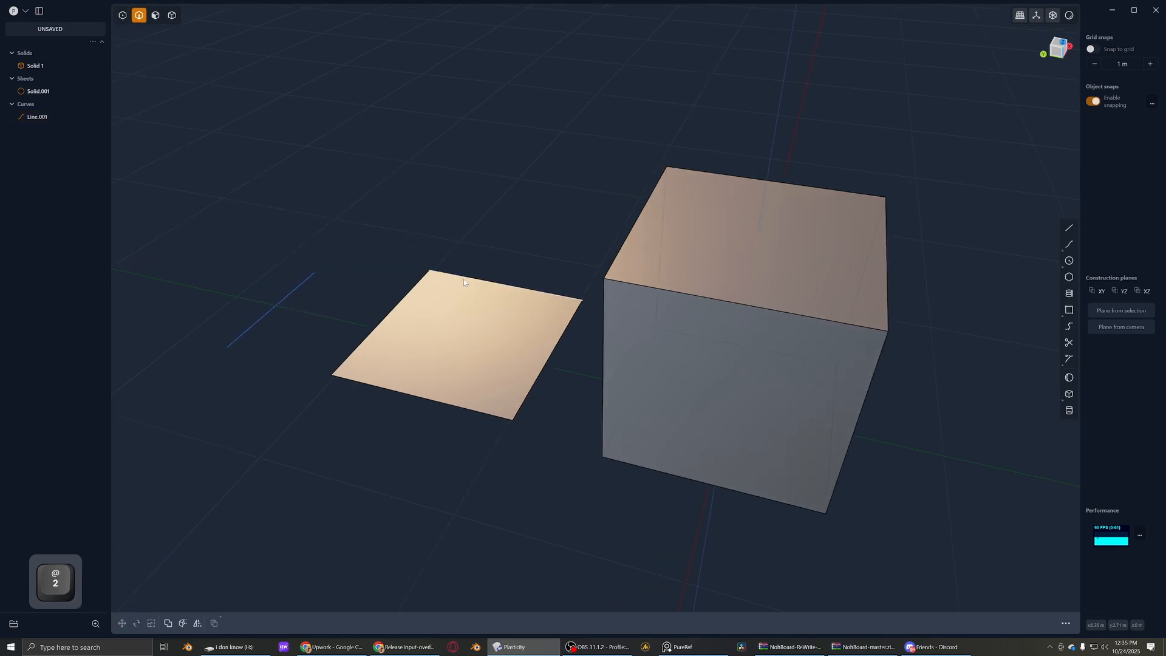
pyautogui.click(465, 278)
pyautogui.moveTo(467, 276); pyautogui.dragTo(490, 245)
pyautogui.hotkey('ctrl', 'z')
# - Select the cube's top face in face mode, try offsetting it and undo the offset
pyautogui.press('3')
pyautogui.click(689, 246)
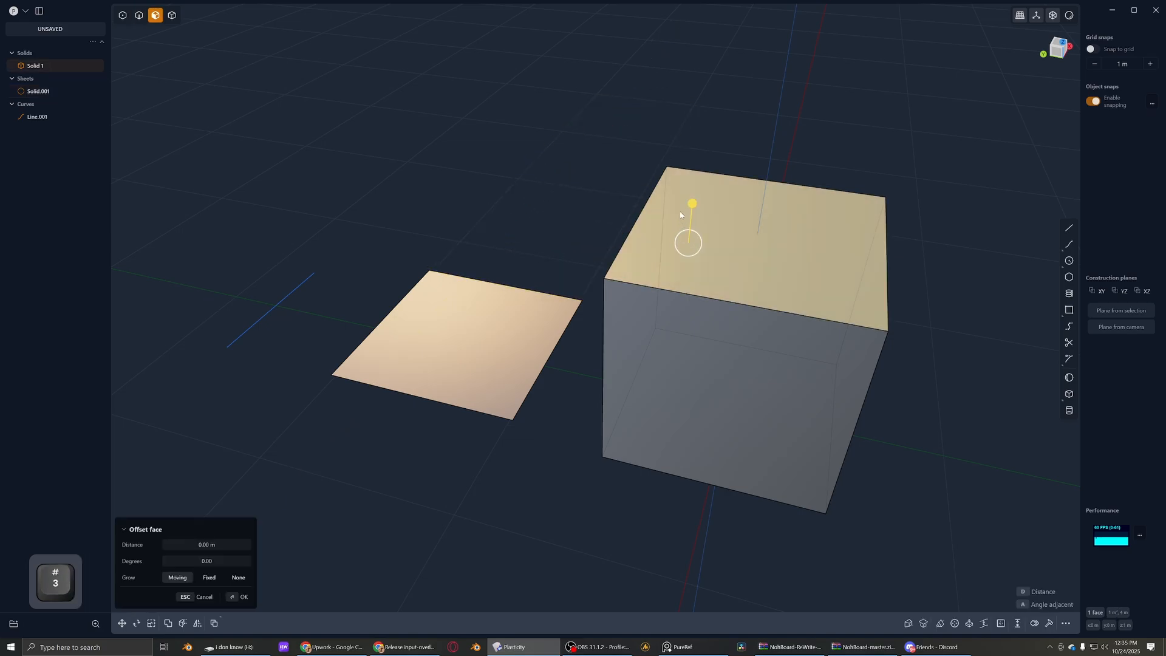
pyautogui.moveTo(688, 214); pyautogui.dragTo(668, 231)
pyautogui.hotkey('ctrl', 'z')
# - Select the sheet's face, try rotating it and cancel the rotation
pyautogui.click(526, 304)
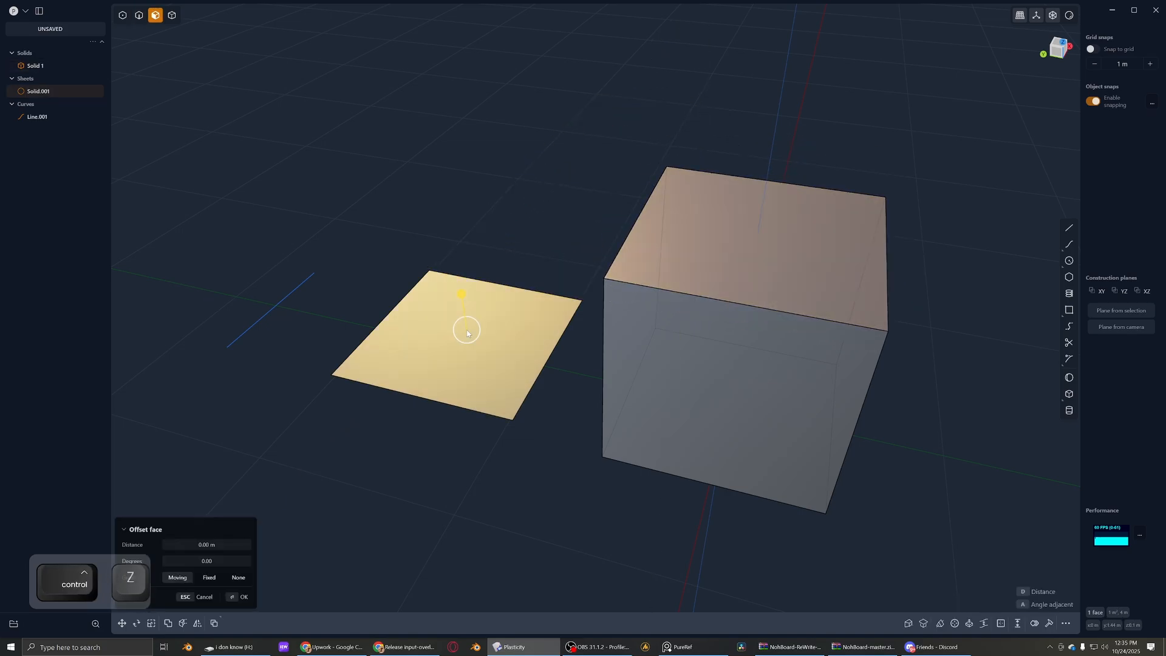
pyautogui.press('r')
pyautogui.press('Escape')
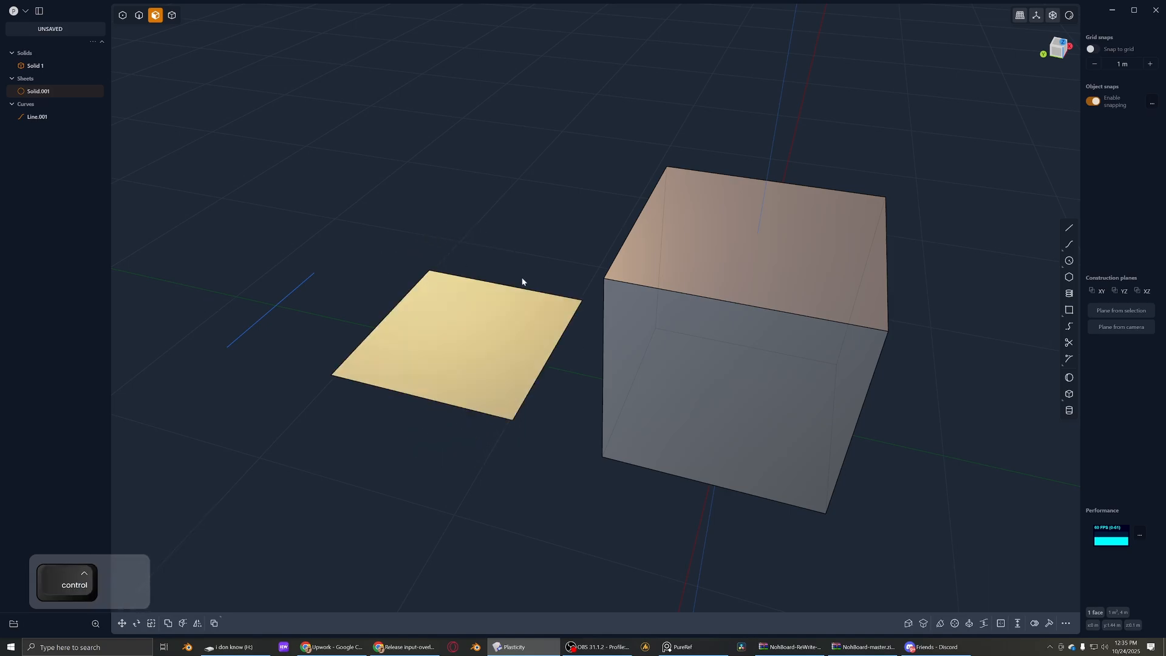
# - Rotate the cube's front face so that it slants outward towards the base
pyautogui.click(646, 341)
pyautogui.press('r')
pyautogui.press('z')
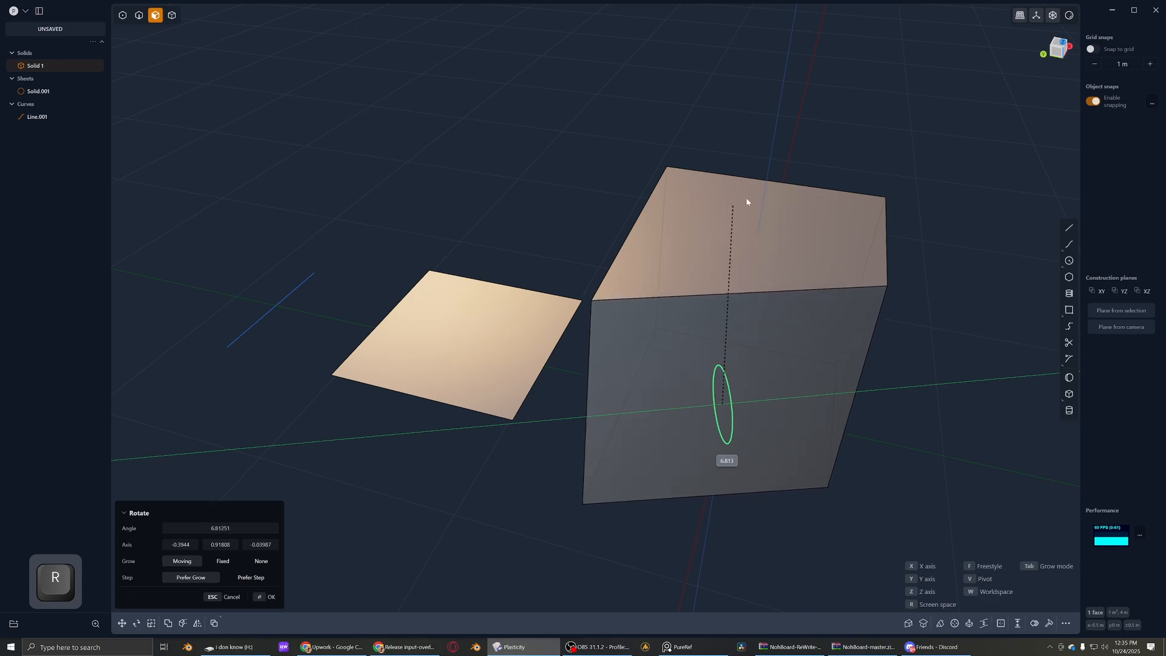
pyautogui.click(513, 241)
pyautogui.rightClick(514, 242)
# - Try rotating the whole solid and moving the sheet in solid mode, undoing each change
pyautogui.moveTo(513, 242); pyautogui.dragTo(599, 270, button='middle')
pyautogui.scroll(-4, 668, 260)
pyautogui.click(609, 267)
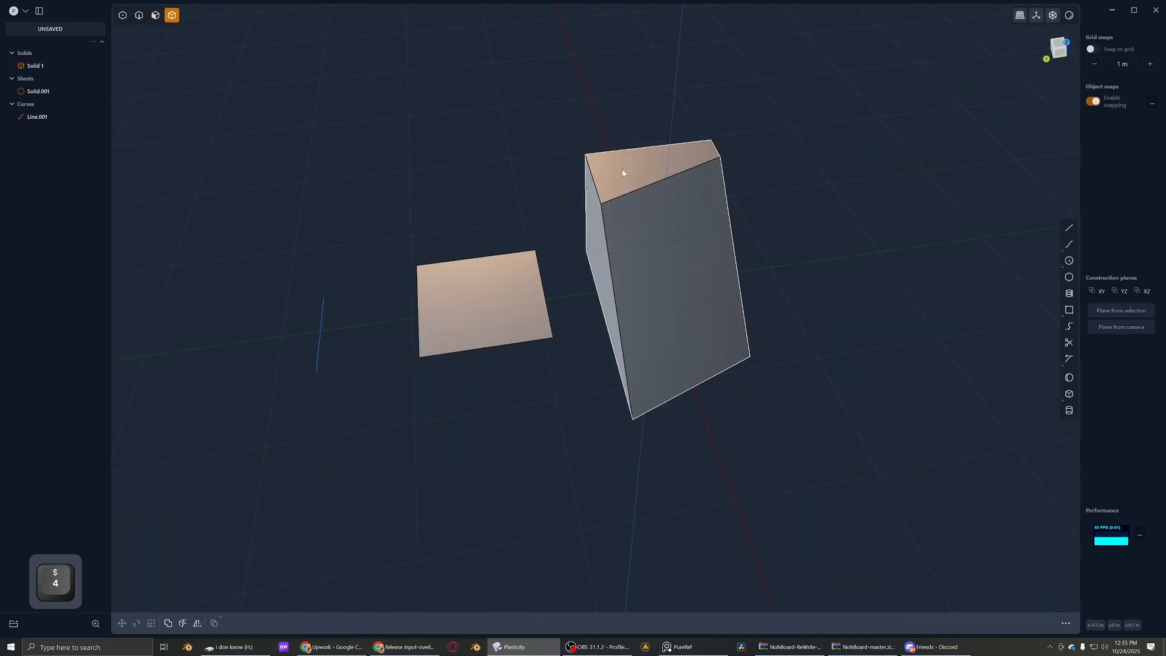
pyautogui.press('r')
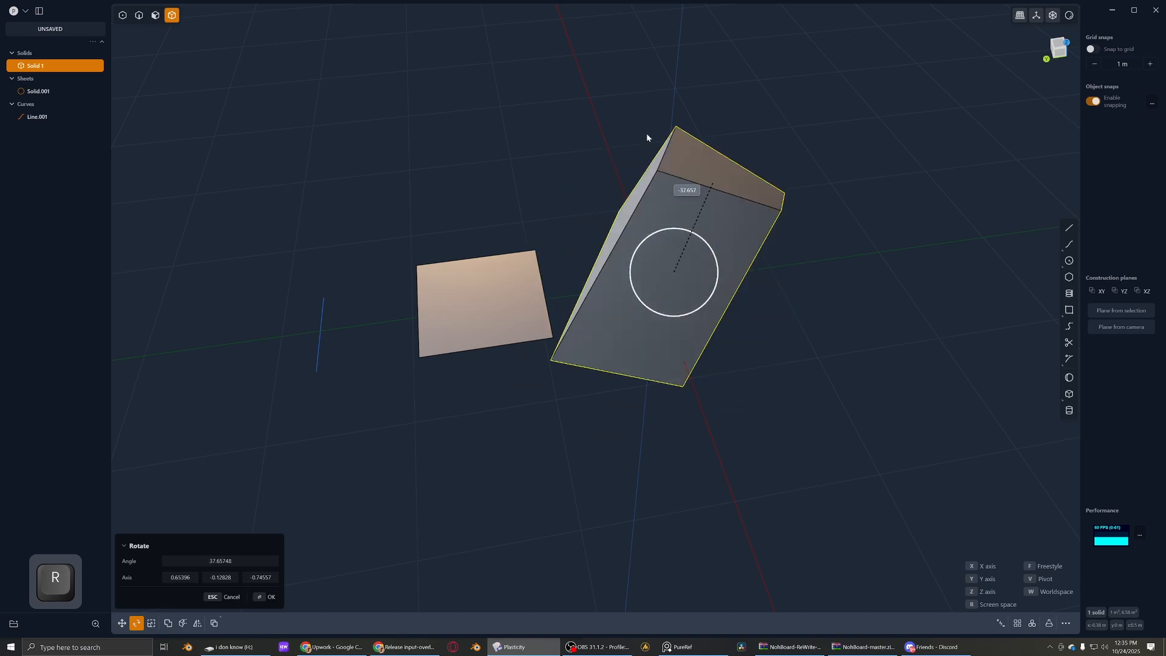
pyautogui.hotkey('ctrl', 'z')
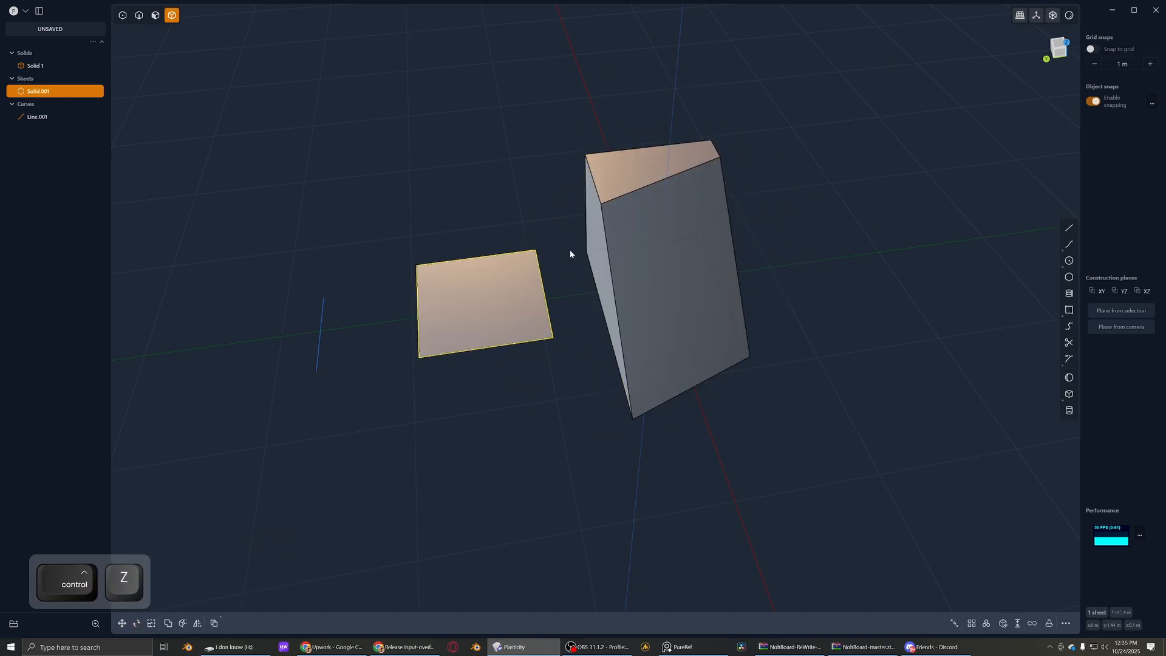
pyautogui.press('g')
pyautogui.hotkey('ctrl', 'z')
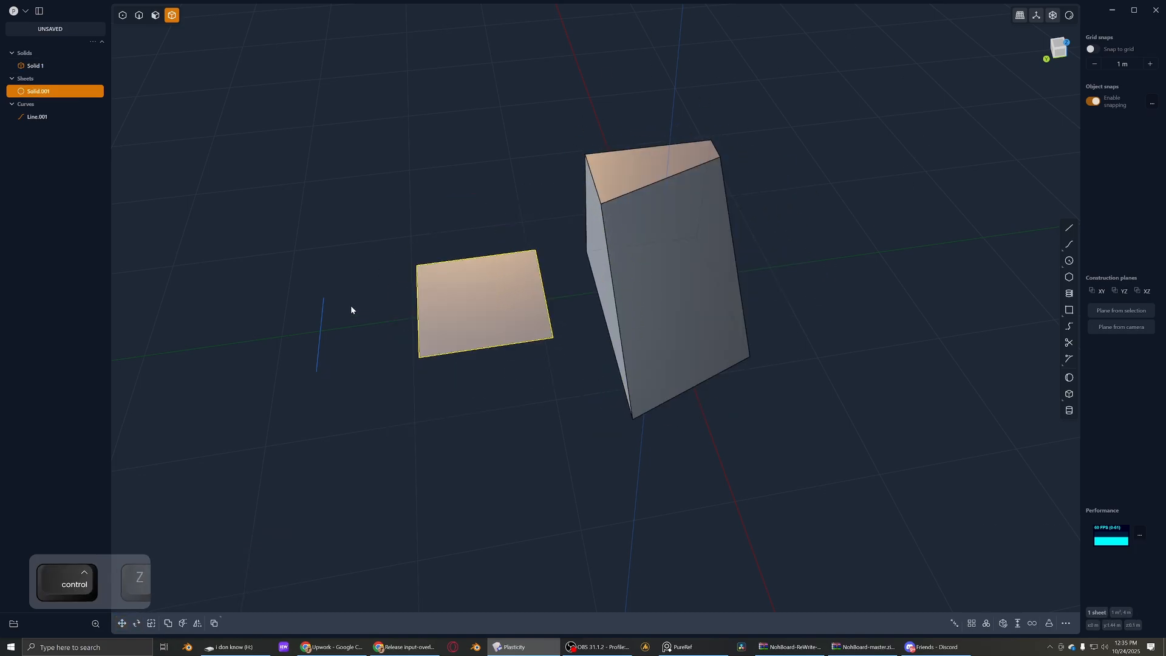
# - Select the solid and the sheet together, try moving and rotating them, and undo both changes
pyautogui.moveTo(347, 249); pyautogui.dragTo(288, 447)
pyautogui.moveTo(302, 394); pyautogui.dragTo(207, 507)
pyautogui.press('g')
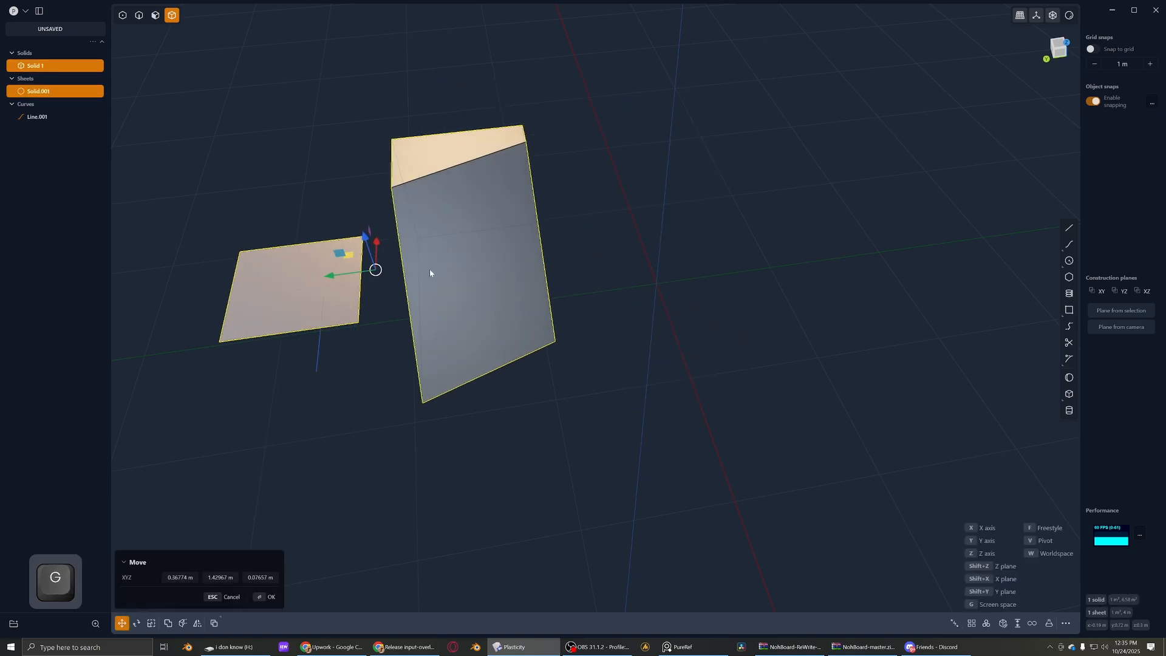
pyautogui.hotkey('ctrl', 'z')
pyautogui.press('r')
pyautogui.hotkey('ctrl', 'z')
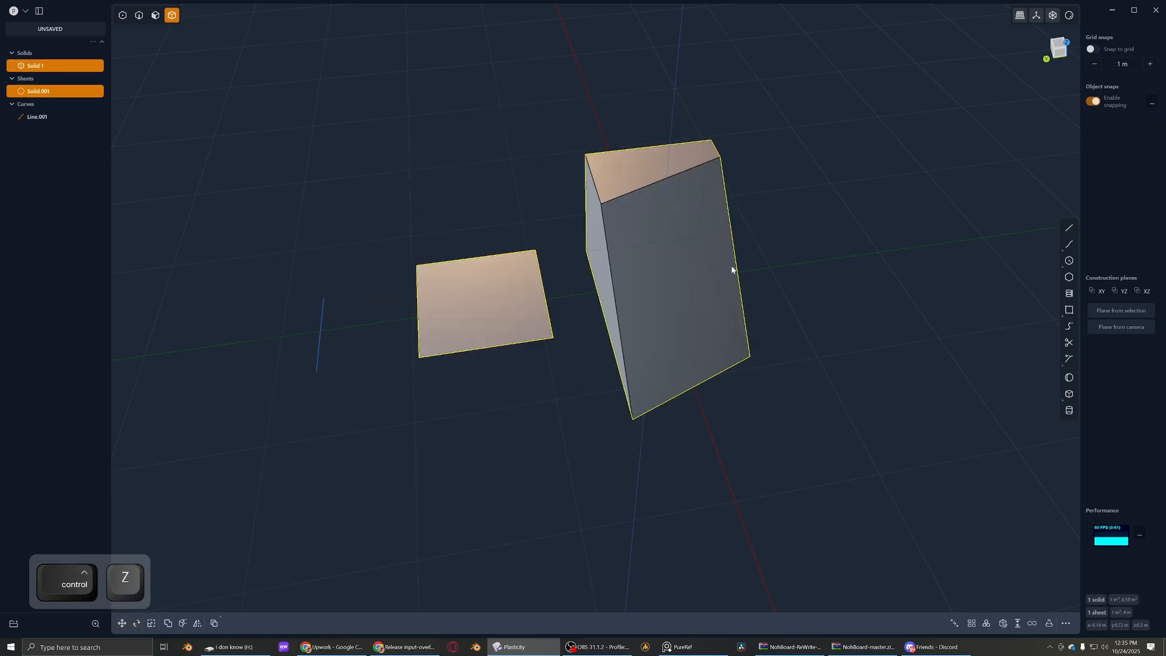
# - Return to point mode, try stretching the line by its upper endpoint, and undo the move
pyautogui.moveTo(655, 308); pyautogui.dragTo(586, 368, button='middle')
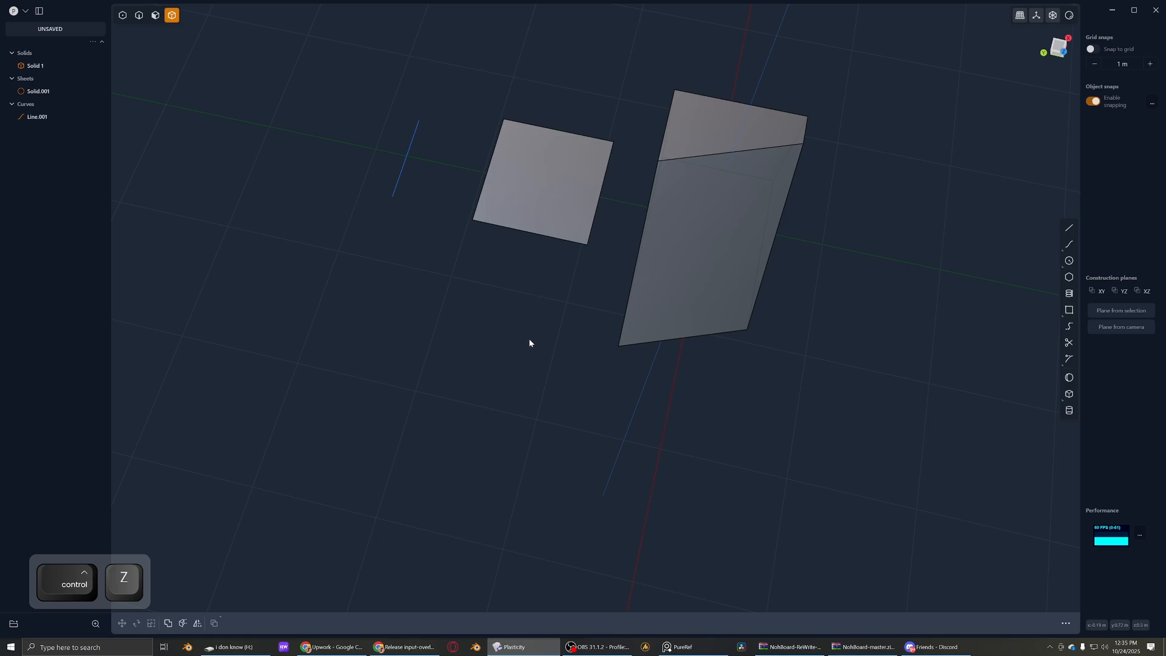
pyautogui.moveTo(529, 343); pyautogui.dragTo(567, 268, button='middle')
pyautogui.scroll(5, 497, 256)
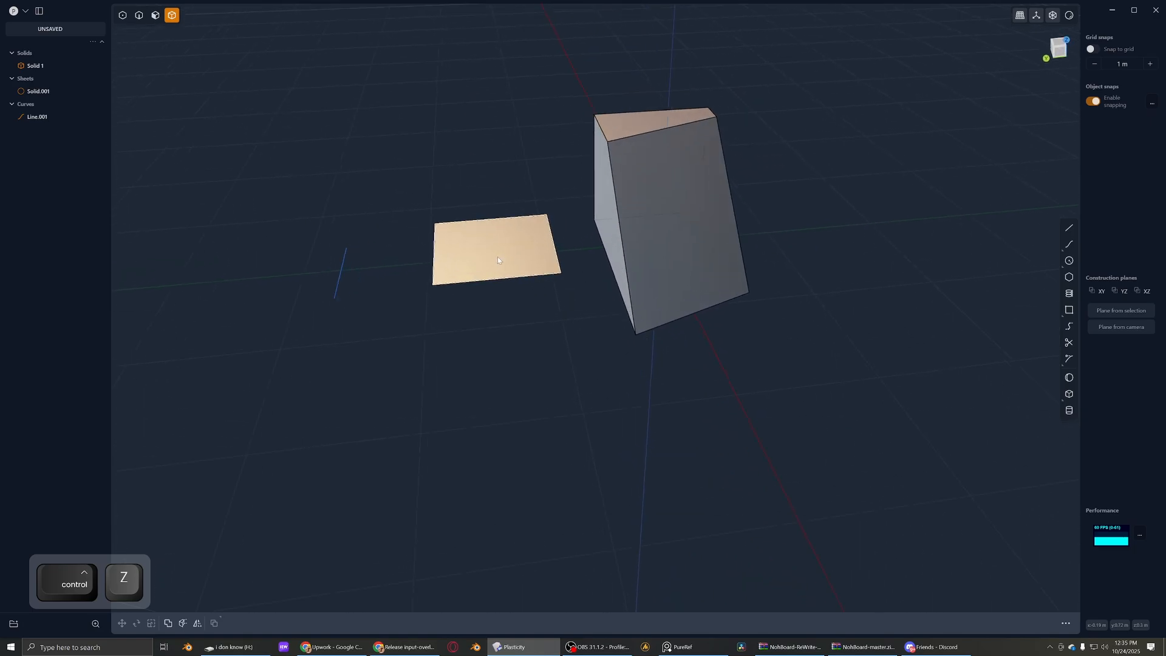
pyautogui.keyDown('shift'); pyautogui.moveTo(524, 214); pyautogui.dragTo(540, 297, button='middle'); pyautogui.keyUp('shift')
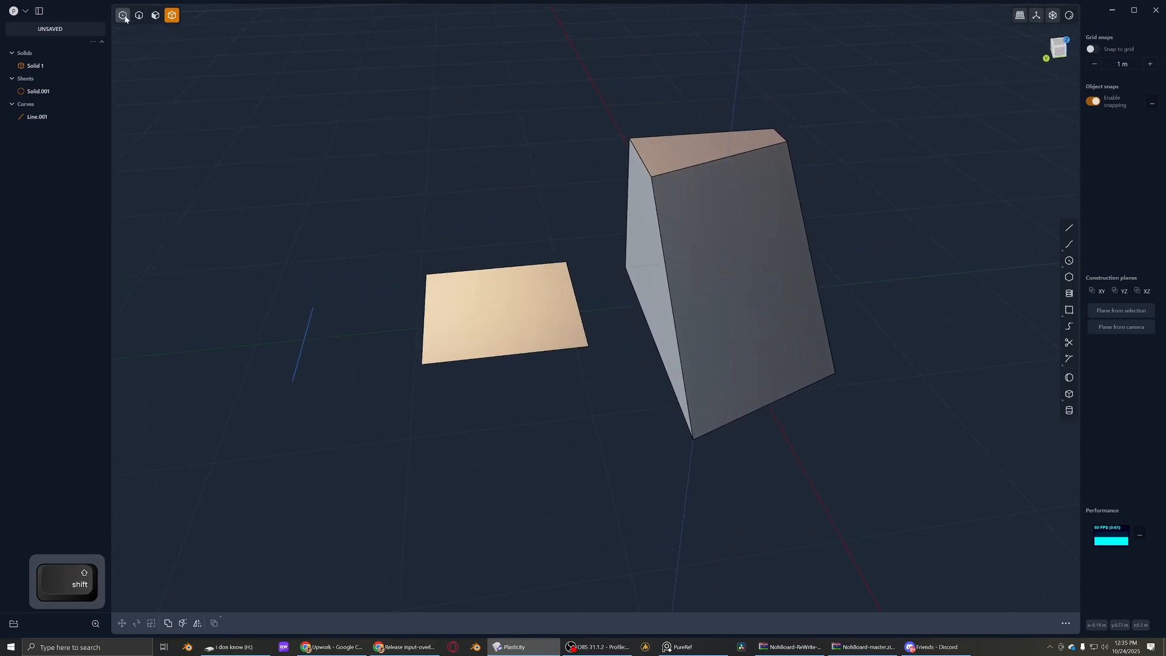
pyautogui.click(314, 308)
pyautogui.press('g')
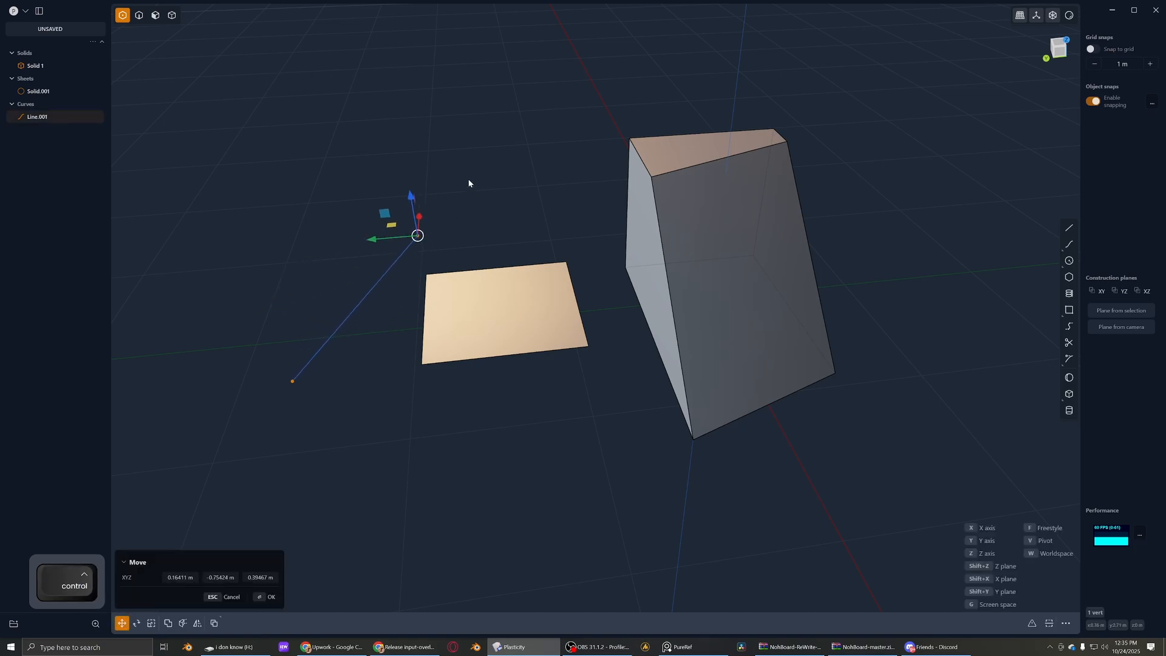
pyautogui.hotkey('ctrl', 'z')
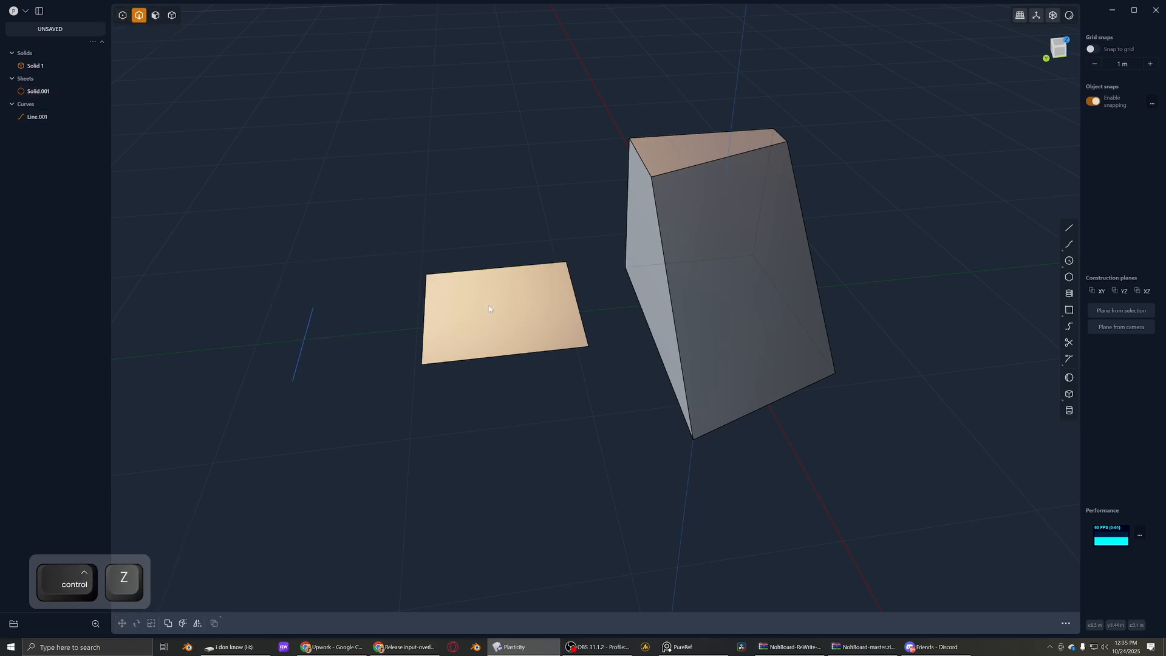
# - Extend the sheet from its back edge by about 0.46 m in edge mode
pyautogui.moveTo(467, 272); pyautogui.dragTo(453, 194)
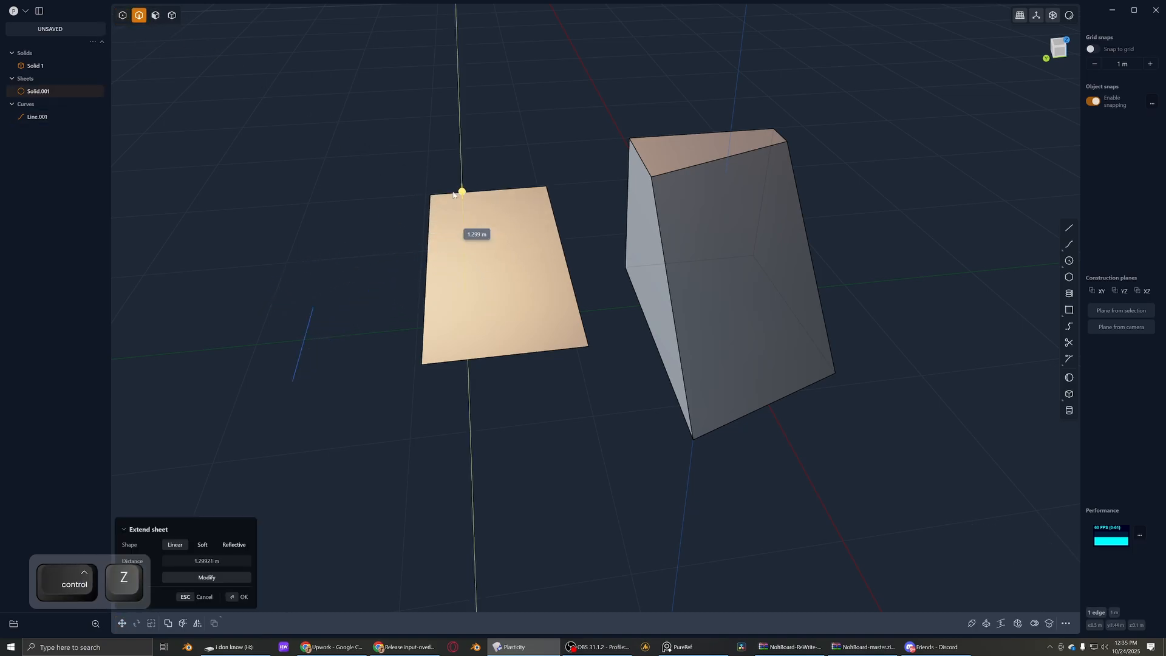
pyautogui.click(424, 299)
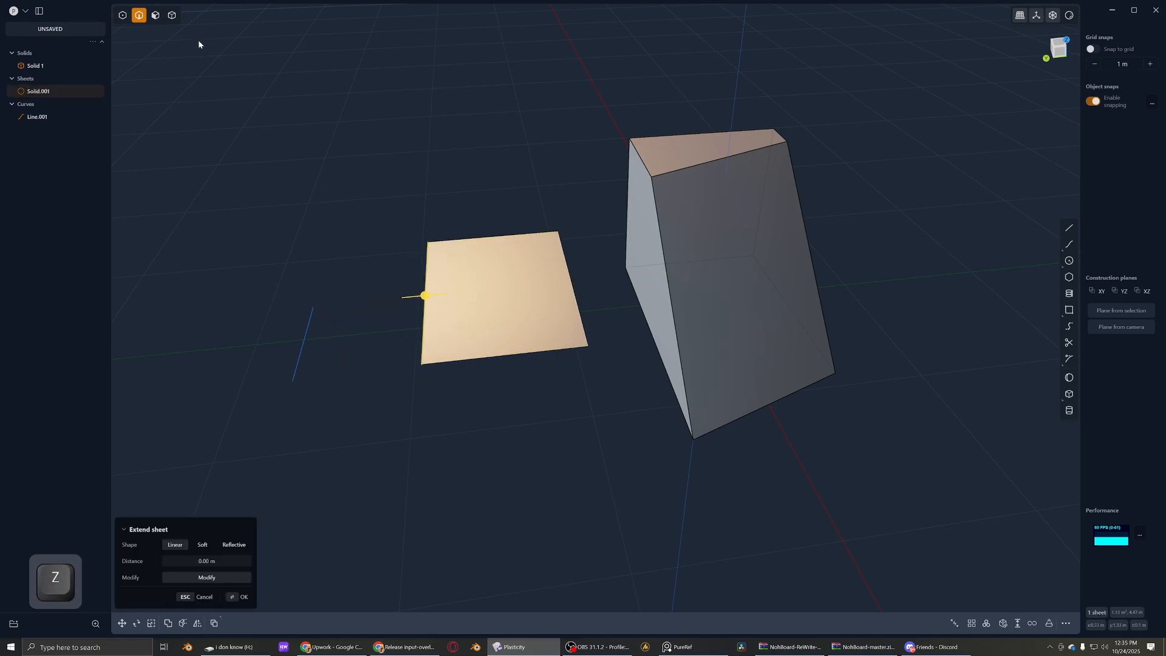
pyautogui.click(516, 219)
# - Offset the solid's side face nearest the sheet slightly outward in face mode
pyautogui.click(638, 252)
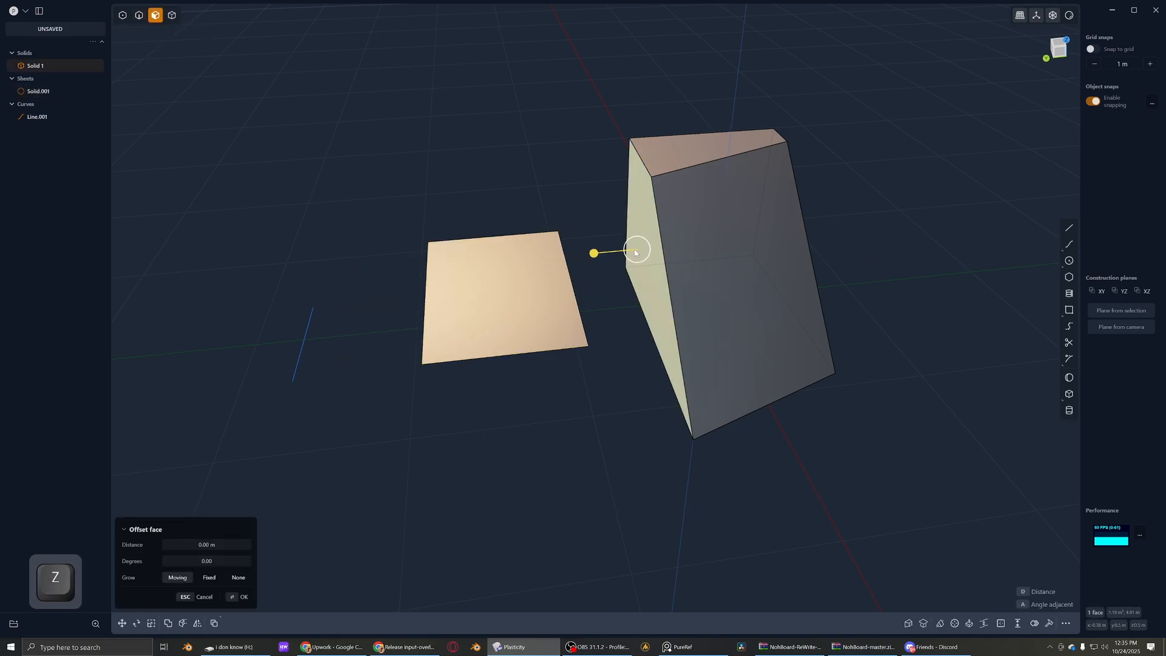
pyautogui.moveTo(593, 254); pyautogui.dragTo(576, 271)
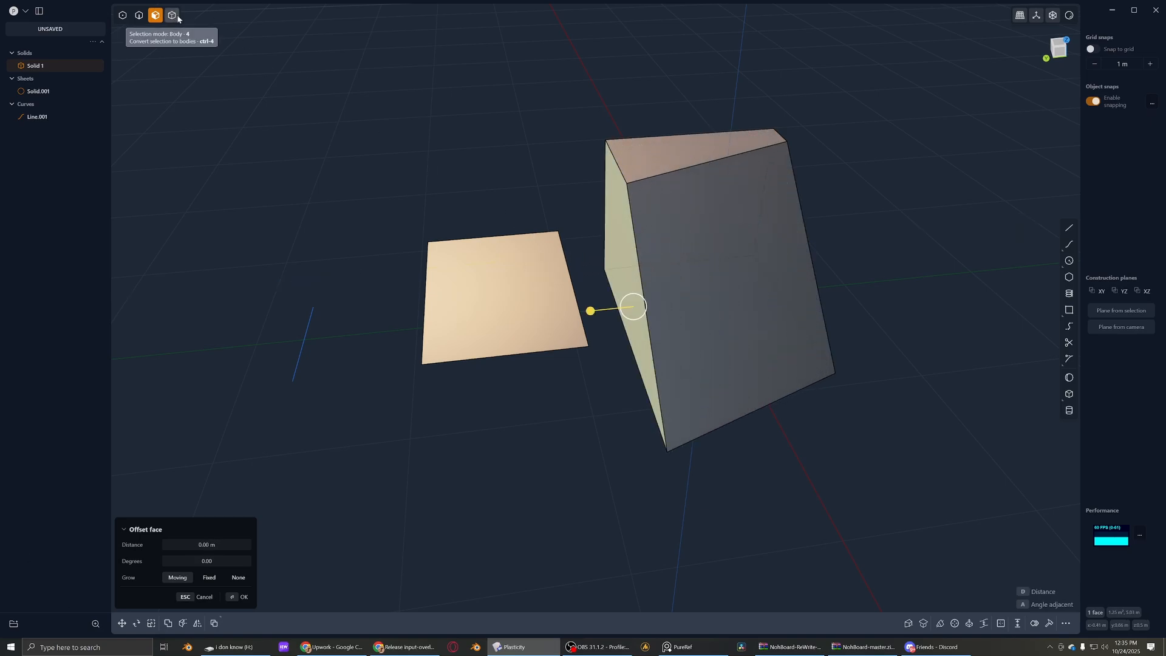
pyautogui.rightClick(633, 184)
# - Turn on all selection modes, try rotating the solid, sheet and line together, and undo the rotation
pyautogui.click(654, 180)
pyautogui.press('r')
pyautogui.press('Tab')
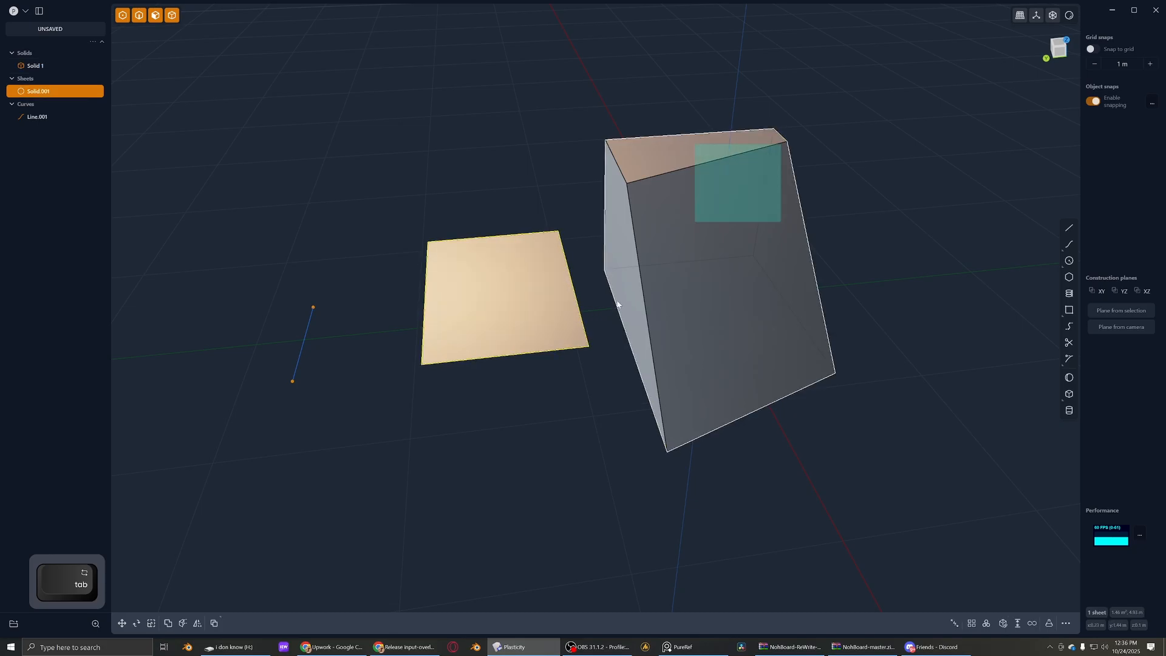
pyautogui.moveTo(617, 304); pyautogui.dragTo(242, 420)
pyautogui.press('r')
pyautogui.hotkey('ctrl', 'z')
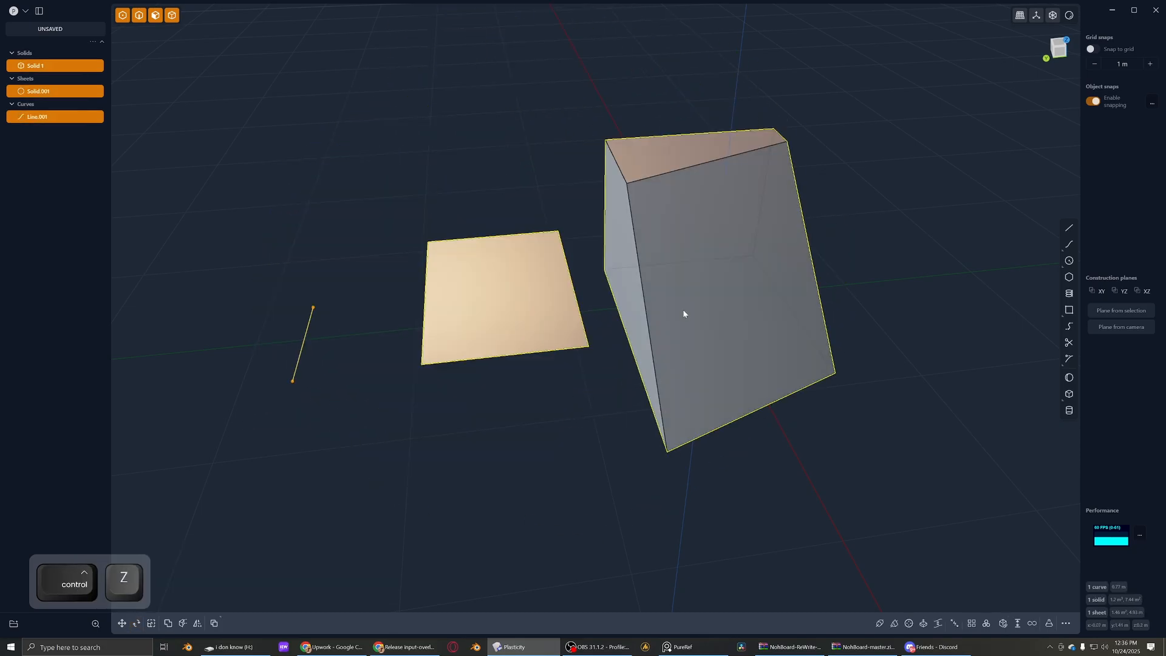
# - Select the solid's slanted front face and its upper edge with all selection modes on, and clear the selection
pyautogui.click(675, 311)
pyautogui.moveTo(713, 309); pyautogui.dragTo(713, 316, button='middle')
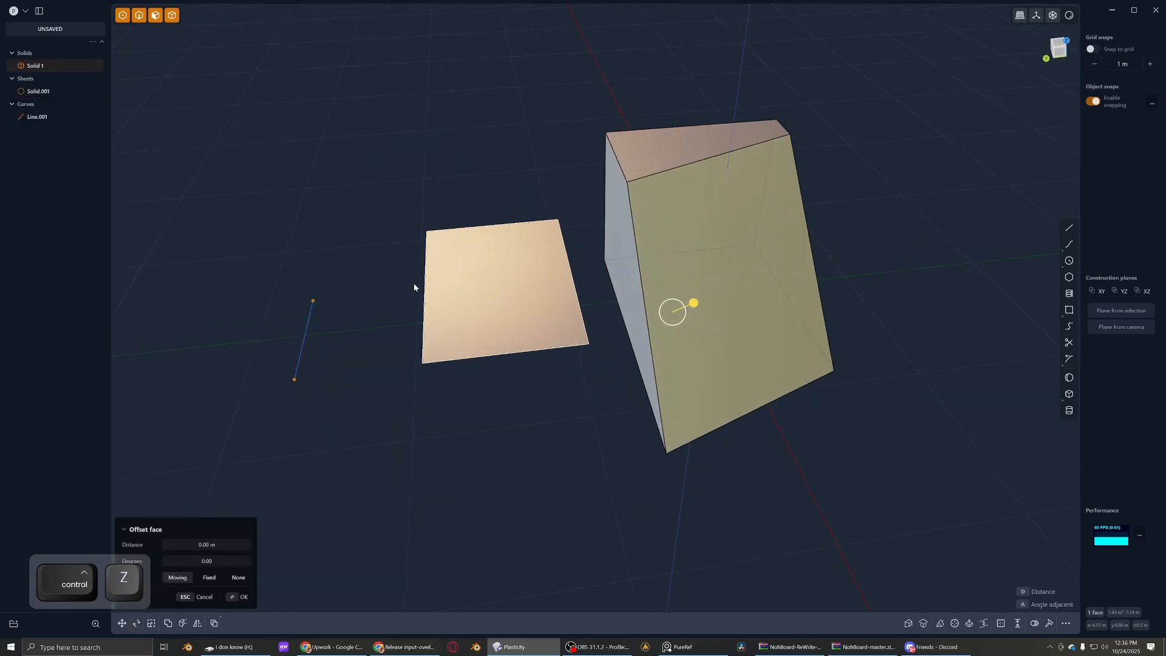
pyautogui.click(653, 170)
pyautogui.click(1015, 245)
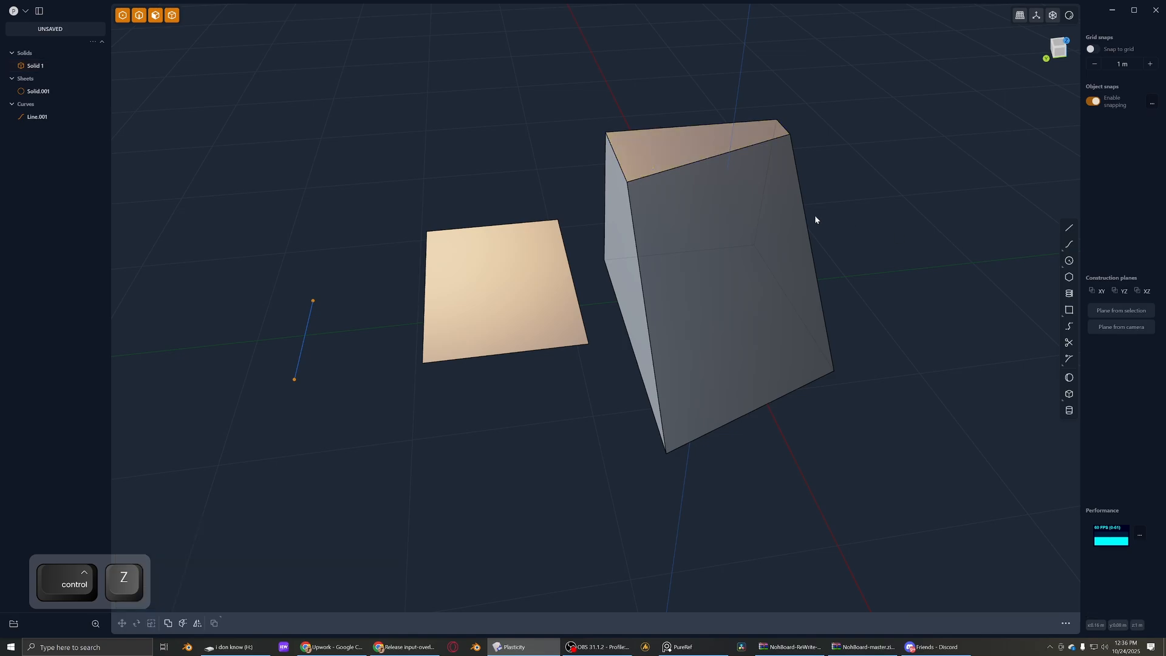
# - Switch to face mode and select the solid's slanted front face
pyautogui.moveTo(815, 215); pyautogui.dragTo(878, 243, button='middle')
pyautogui.press('3')
pyautogui.click(750, 247)
# - Chamfer the bottom edge of the slanted front face in edge mode by about 0.39 m
pyautogui.moveTo(787, 231); pyautogui.dragTo(900, 244)
pyautogui.scroll(-3, 899, 243)
pyautogui.moveTo(898, 246); pyautogui.dragTo(458, 321, button='middle')
pyautogui.moveTo(458, 320); pyautogui.dragTo(691, 265, button='middle')
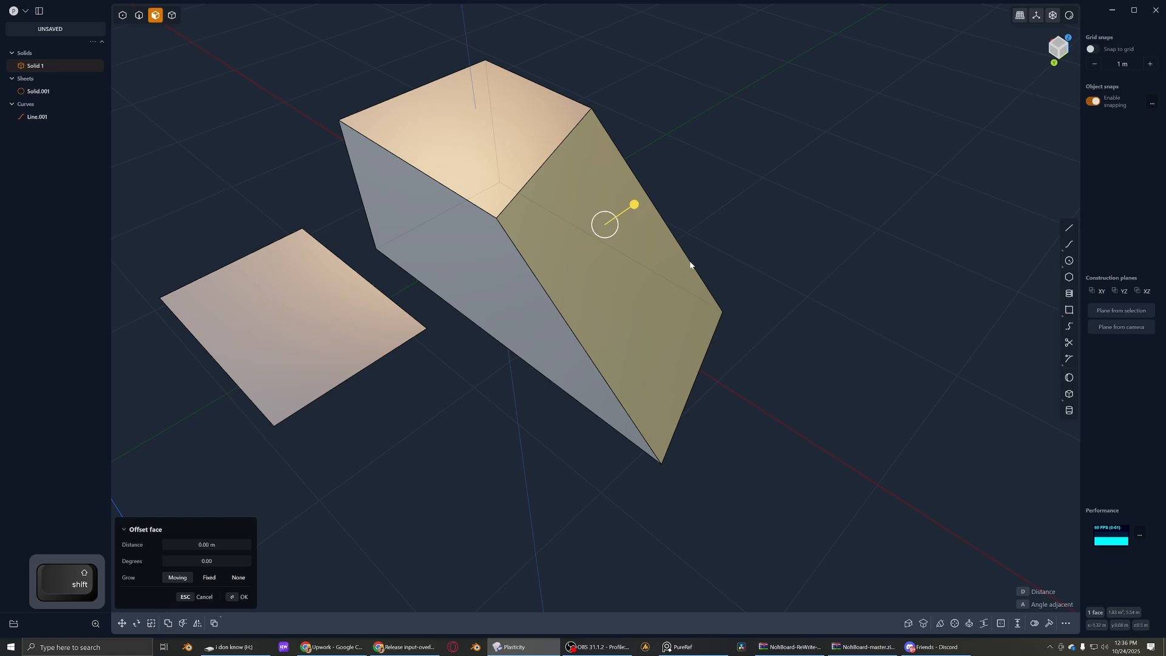
pyautogui.click(697, 365)
pyautogui.press('f')
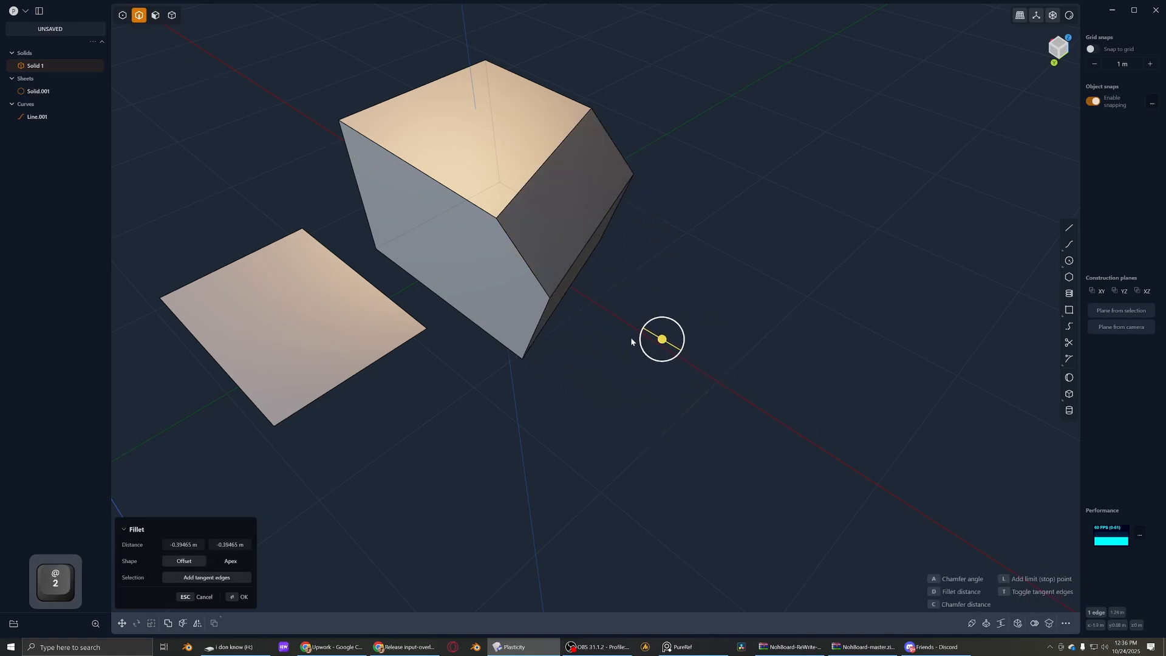
# - Select the new chamfer face in face mode and scale it to 0 along the X axis
pyautogui.press('3')
pyautogui.click(563, 305)
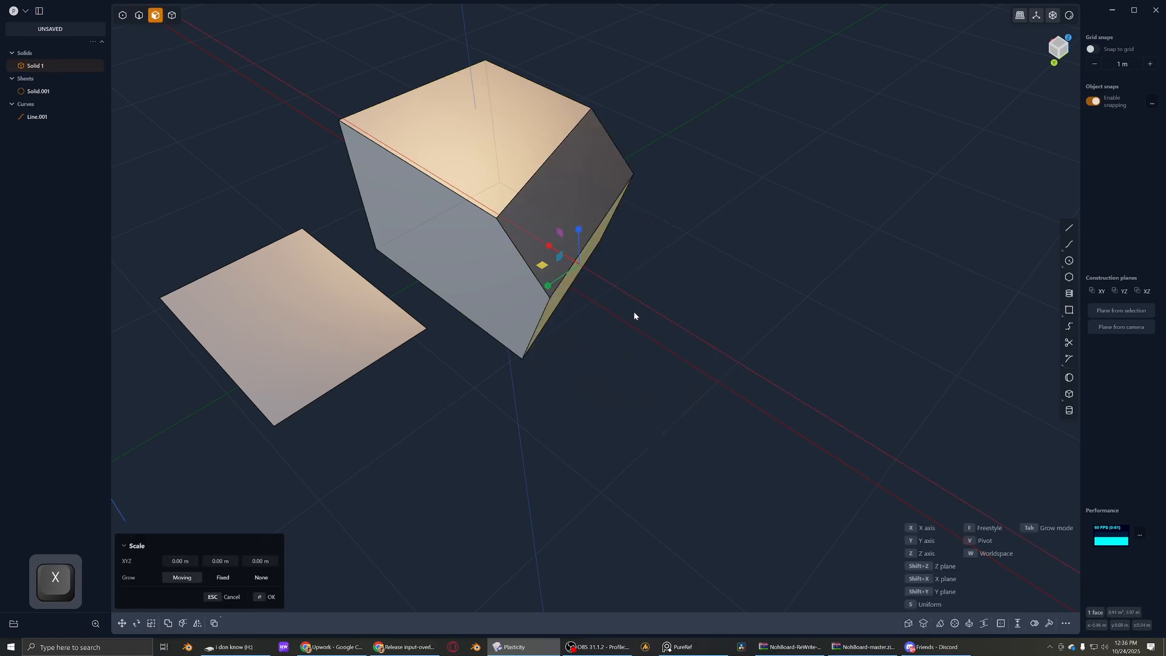
pyautogui.press('0')
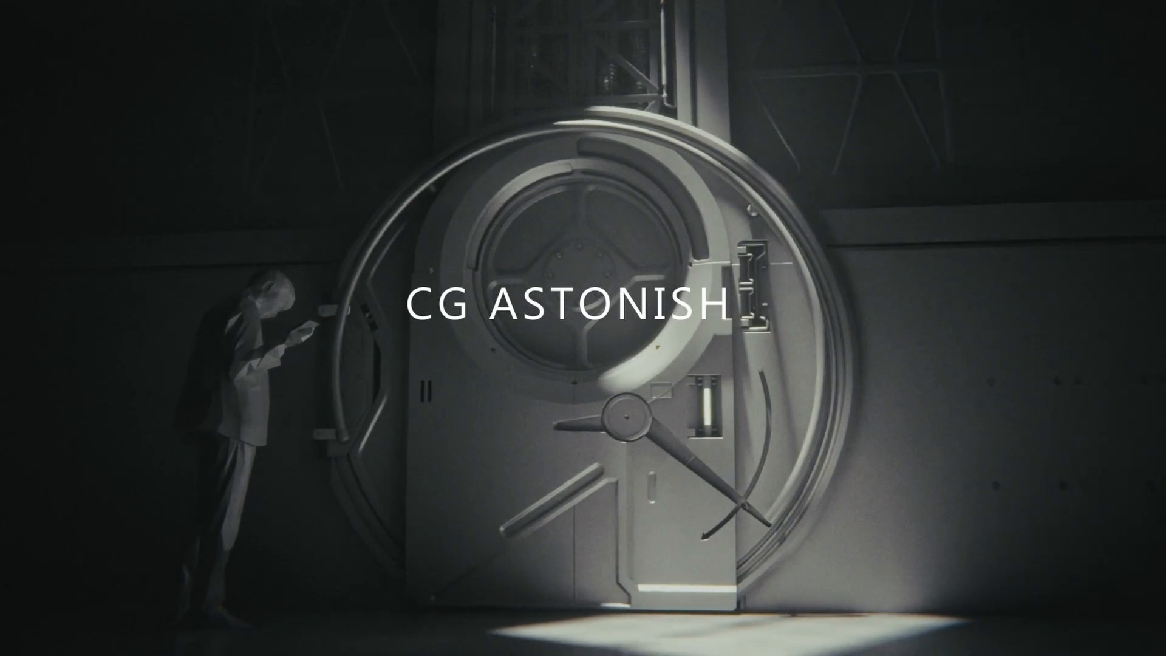